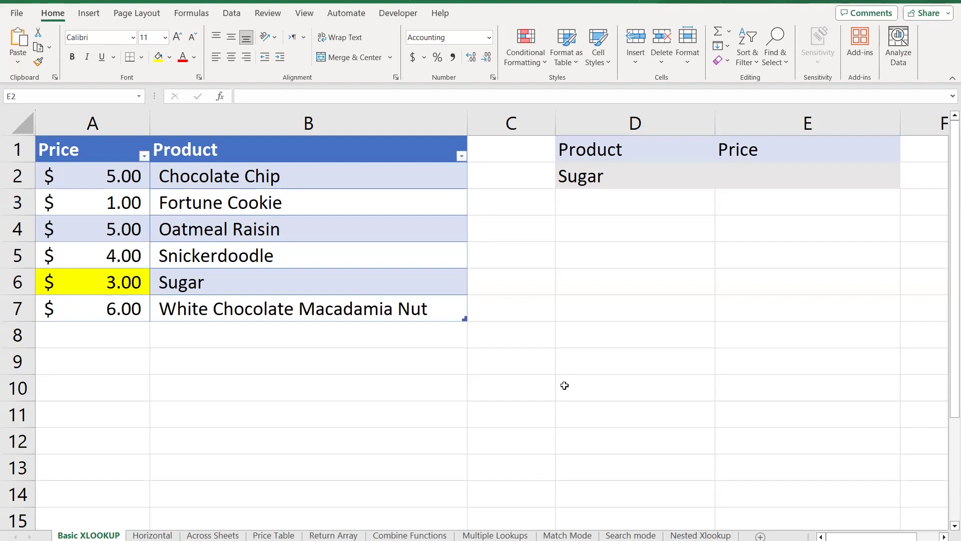
- Review the cookie price table, the Sugar lookup value in D2 and the empty Price cell E2
left_click(444, 415)
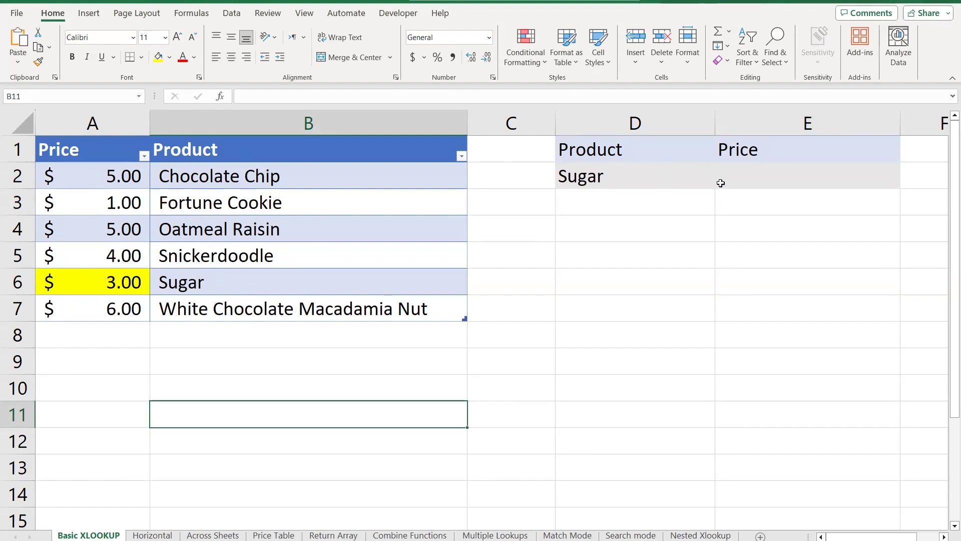
left_click(759, 173)
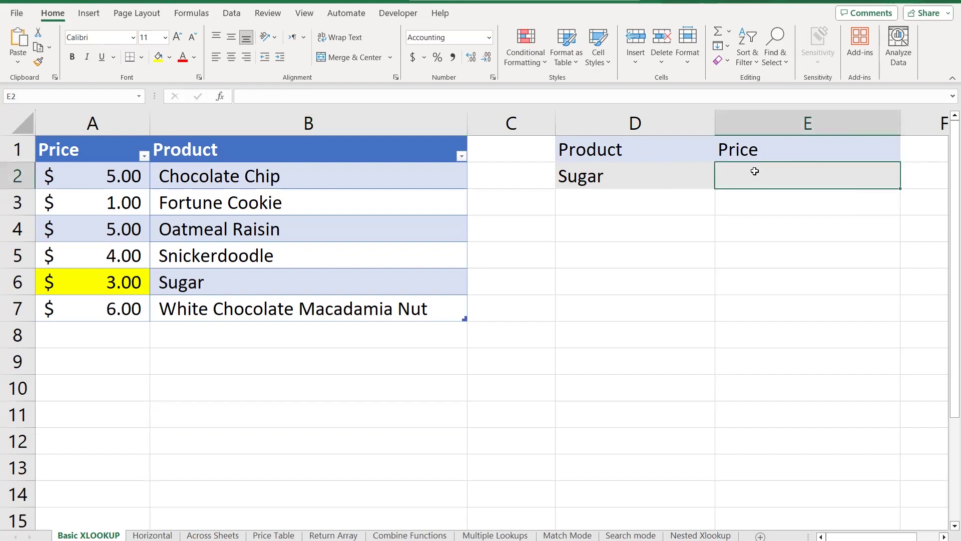
left_click(664, 180)
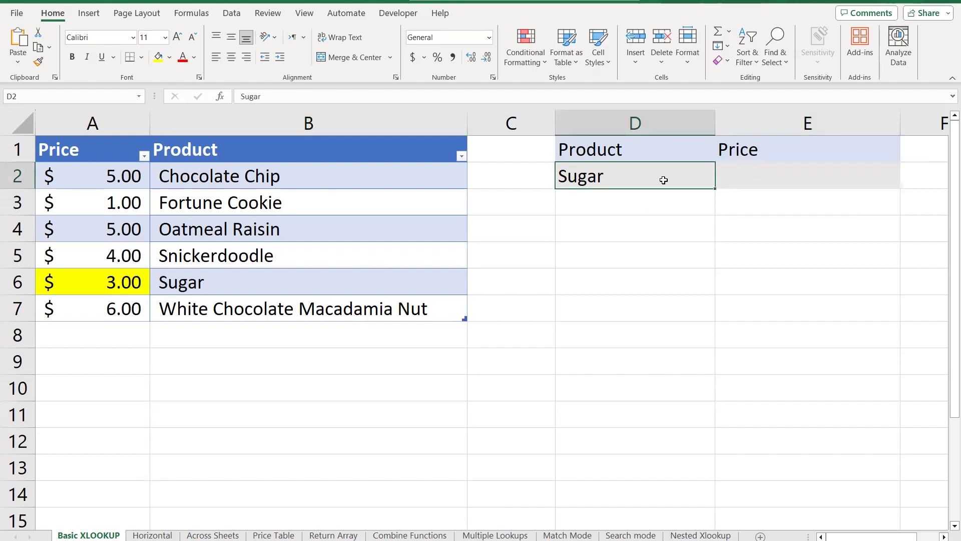
left_click(756, 179)
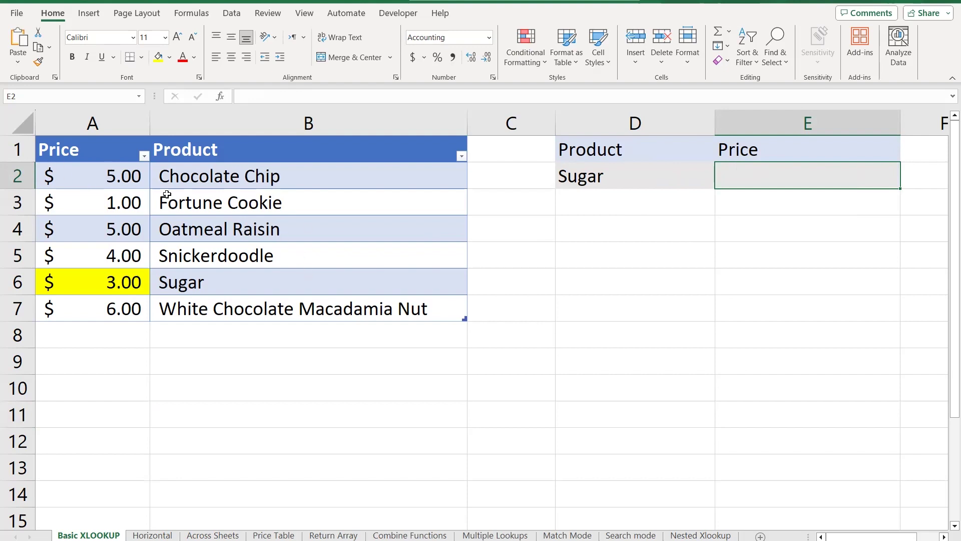
left_click_drag(108, 173, 308, 300)
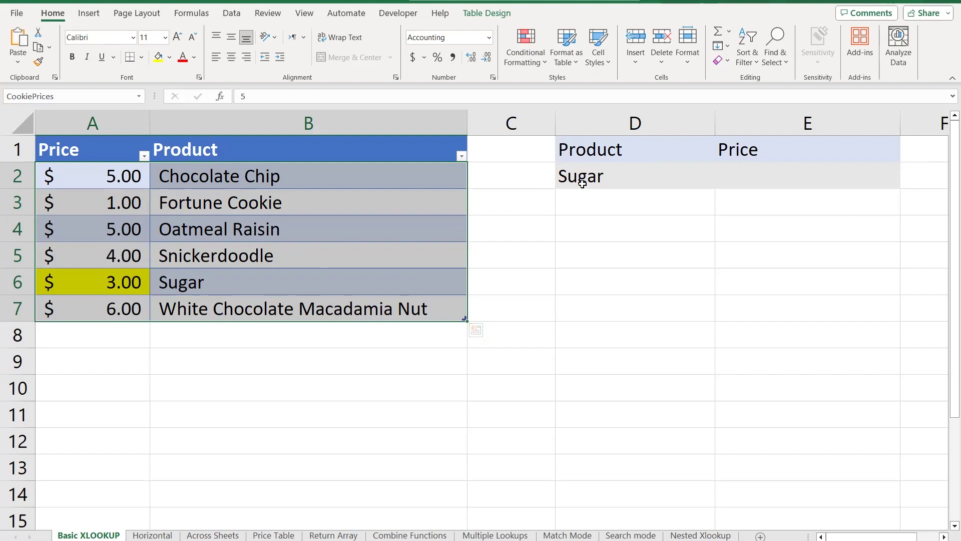
left_click(606, 178)
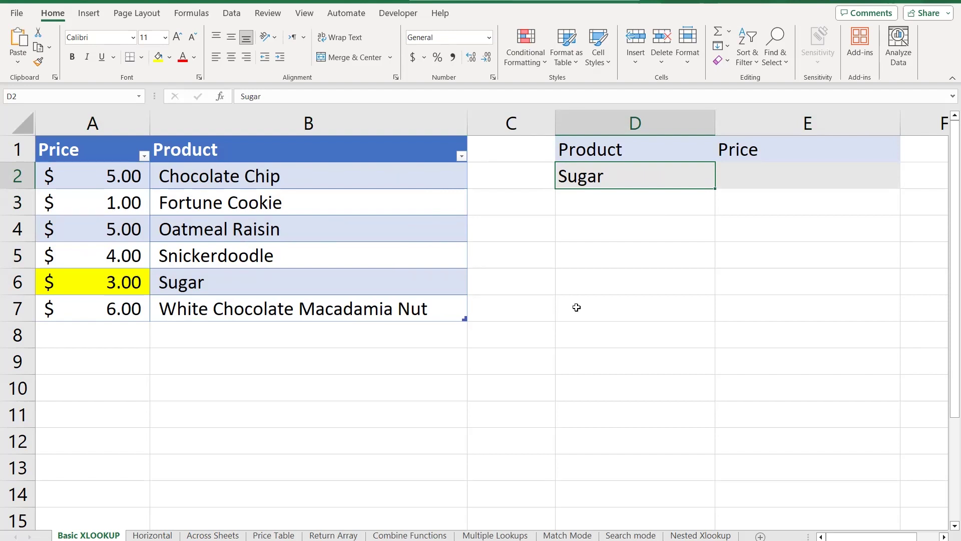
left_click(762, 177)
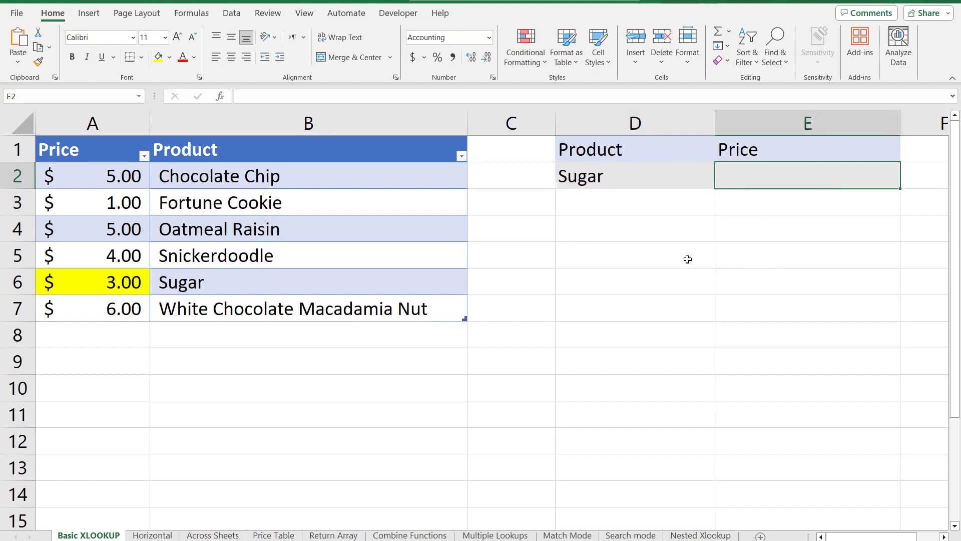
- Enter =XLOOKUP(D2,B1:B7,A1:A7) in E2 so it returns $3.00 for Sugar
type("=")
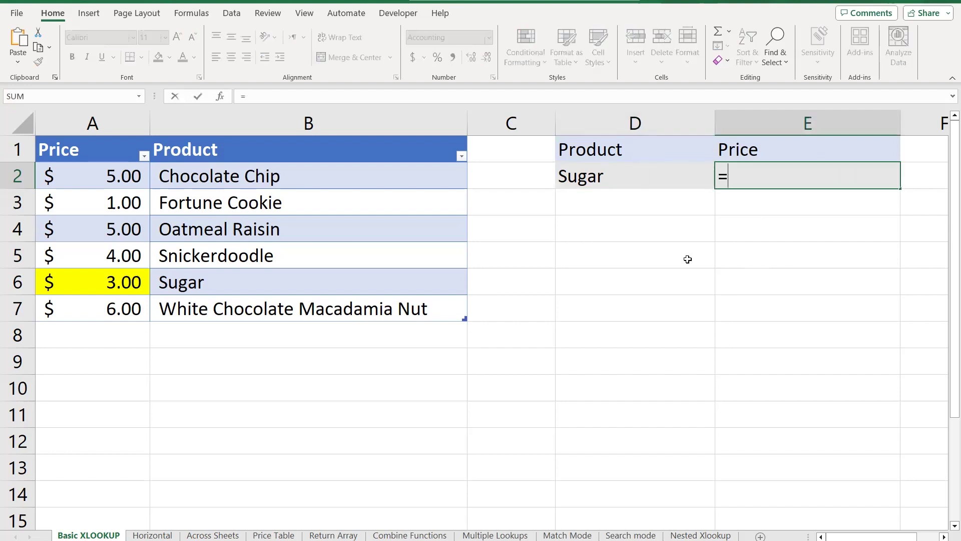
type("xl")
key("Tab")
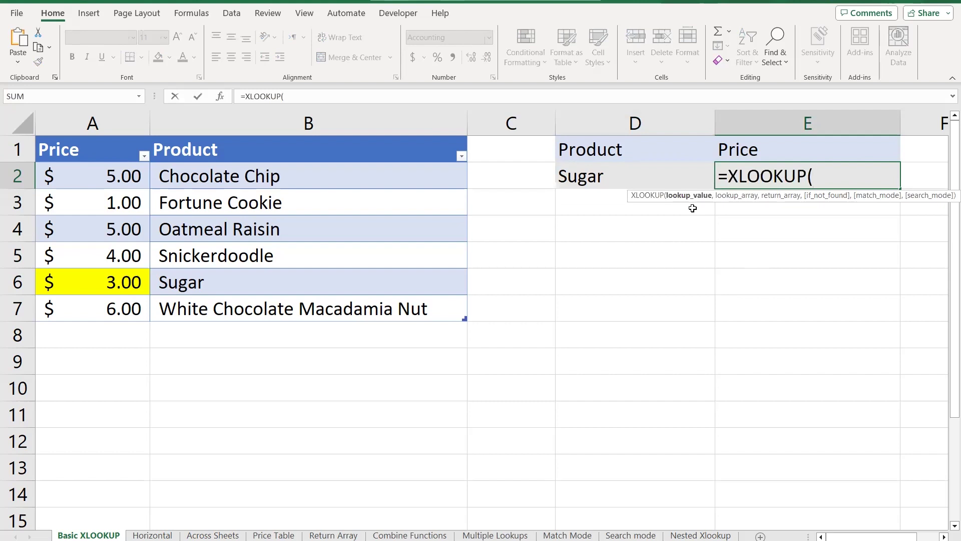
left_click(621, 174)
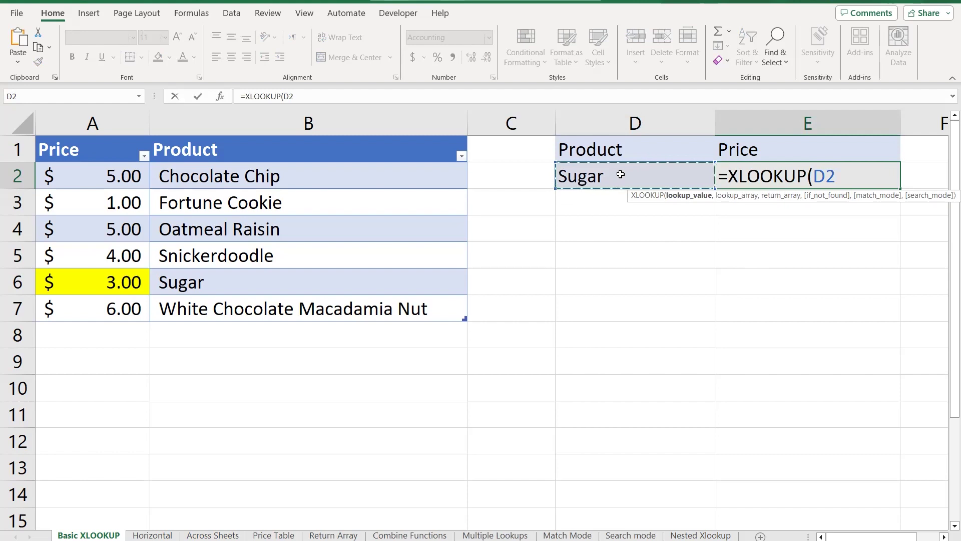
type(",")
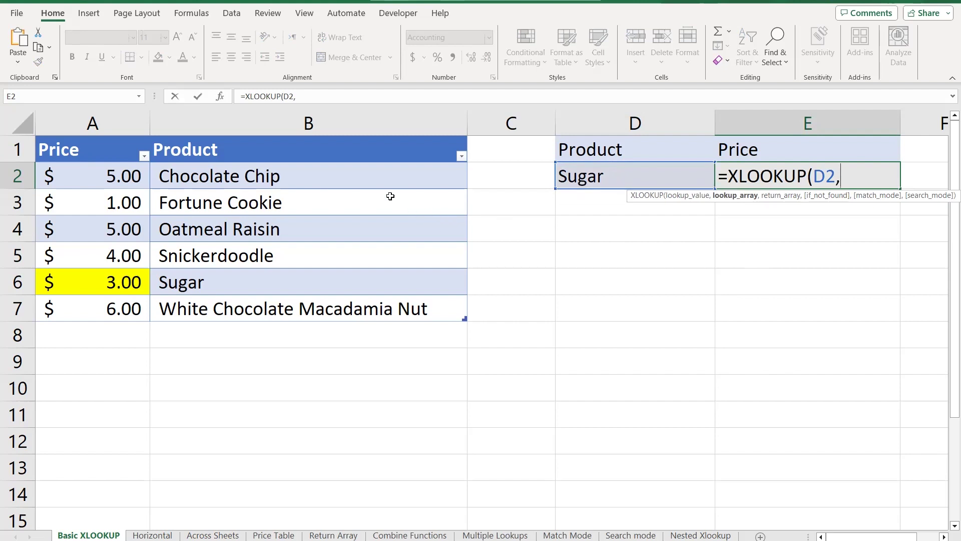
left_click(308, 151)
left_click_drag(312, 191, 321, 299)
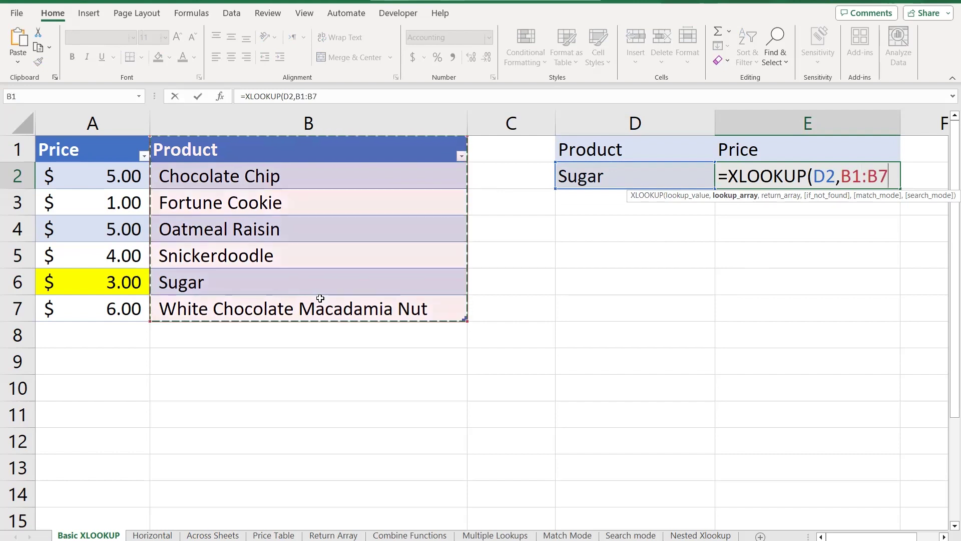
type(",")
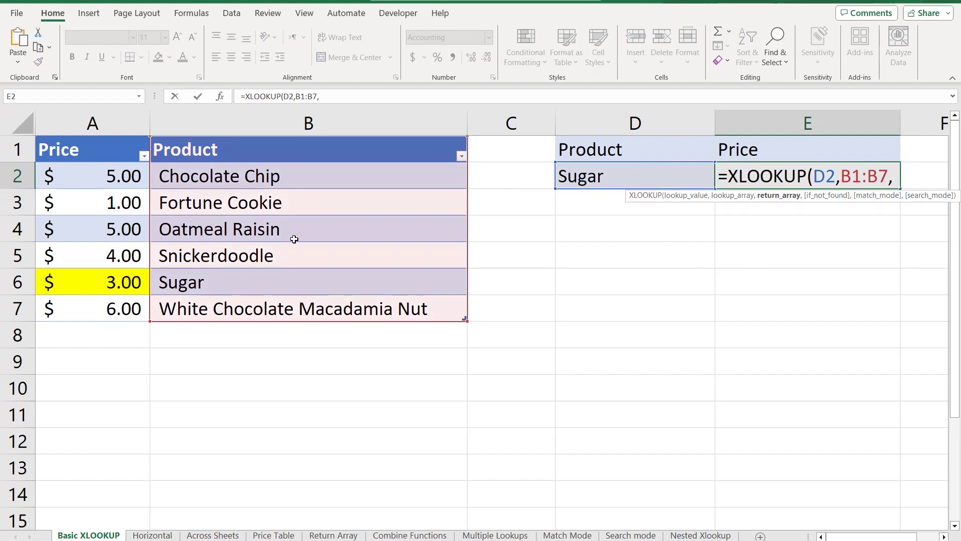
left_click_drag(87, 145, 91, 298)
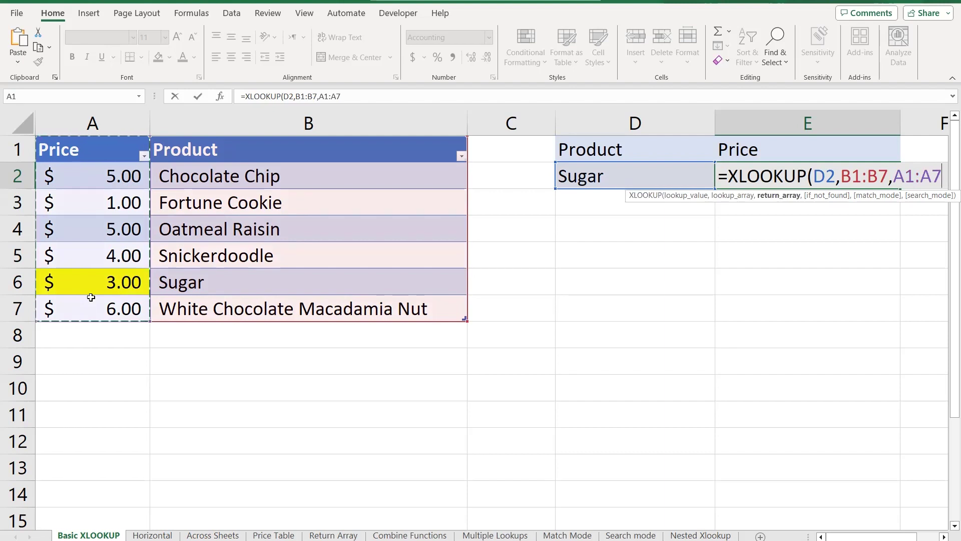
type(")")
key("Return")
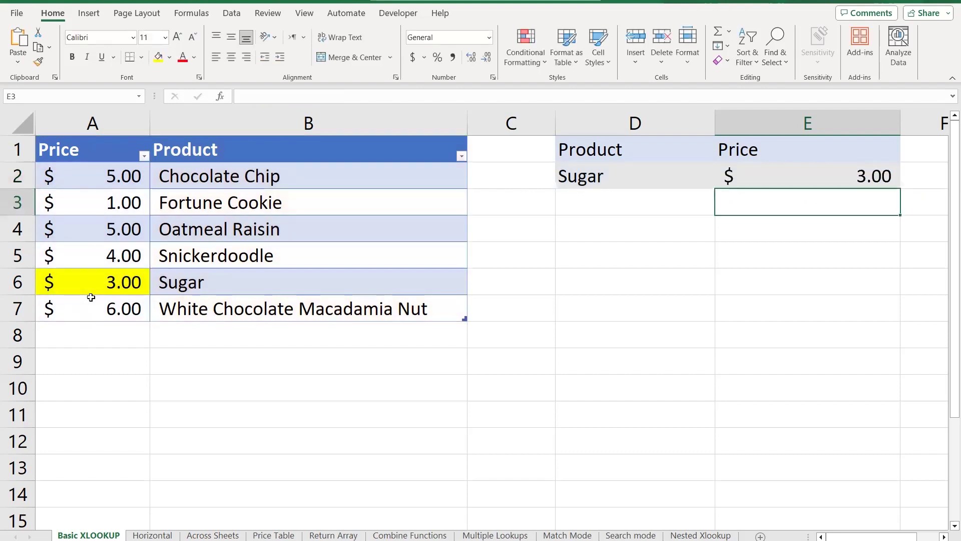
left_click(626, 181)
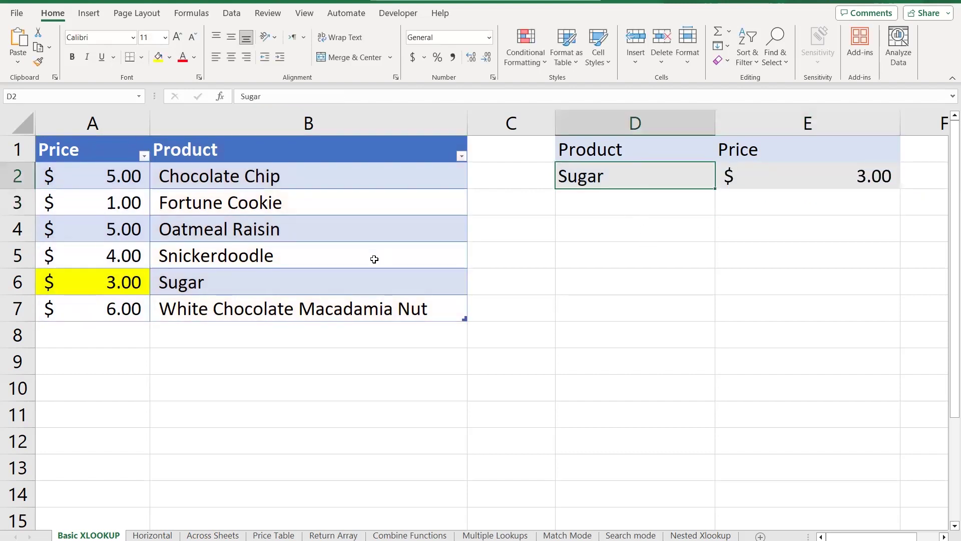
left_click(191, 278)
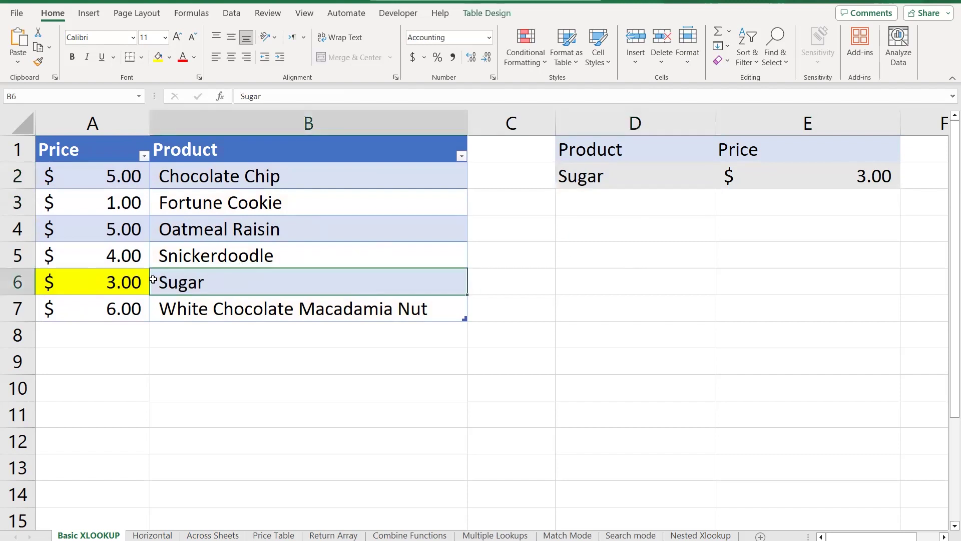
left_click(101, 285)
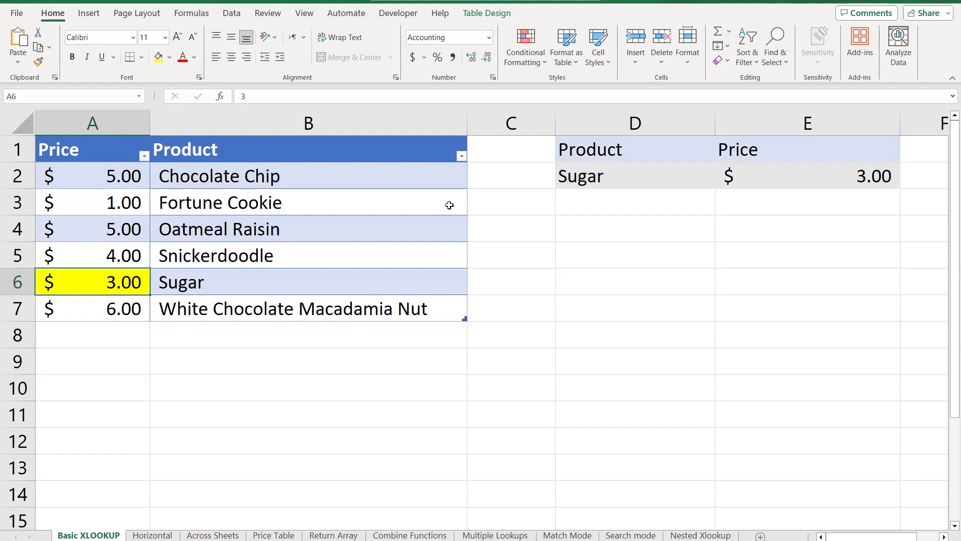
- Open the Horizontal sheet and review its Price/Product rows, Chocolate Chip in B5 and result cell B6
left_click(153, 535)
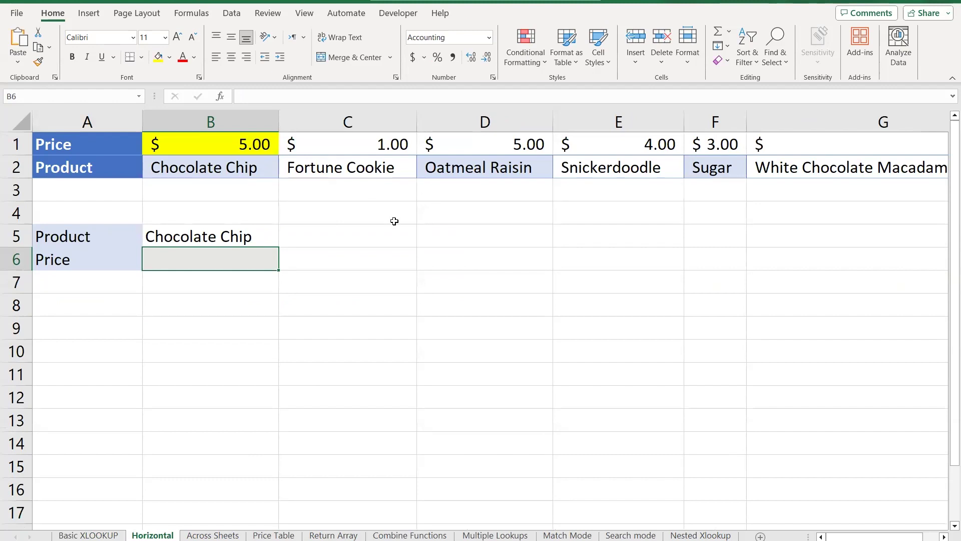
left_click(106, 147)
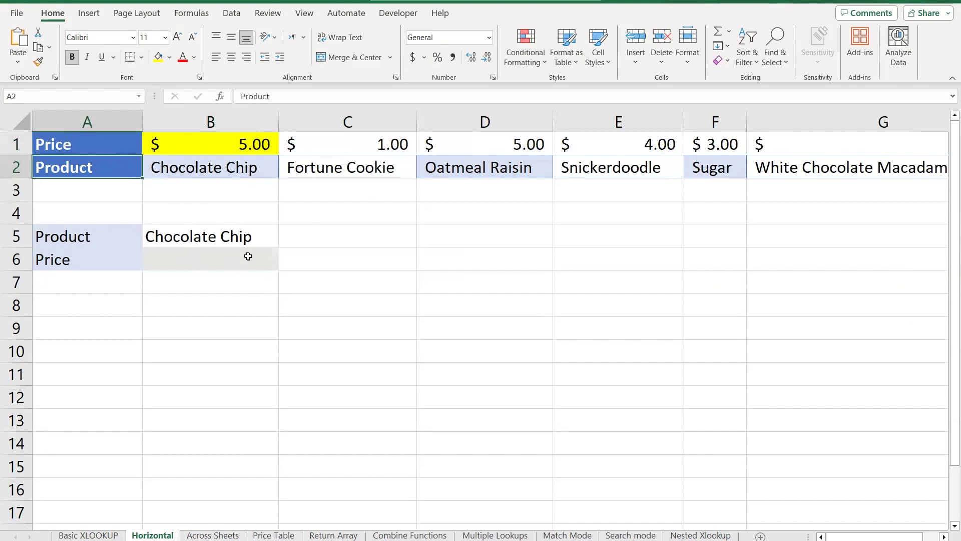
left_click(224, 235)
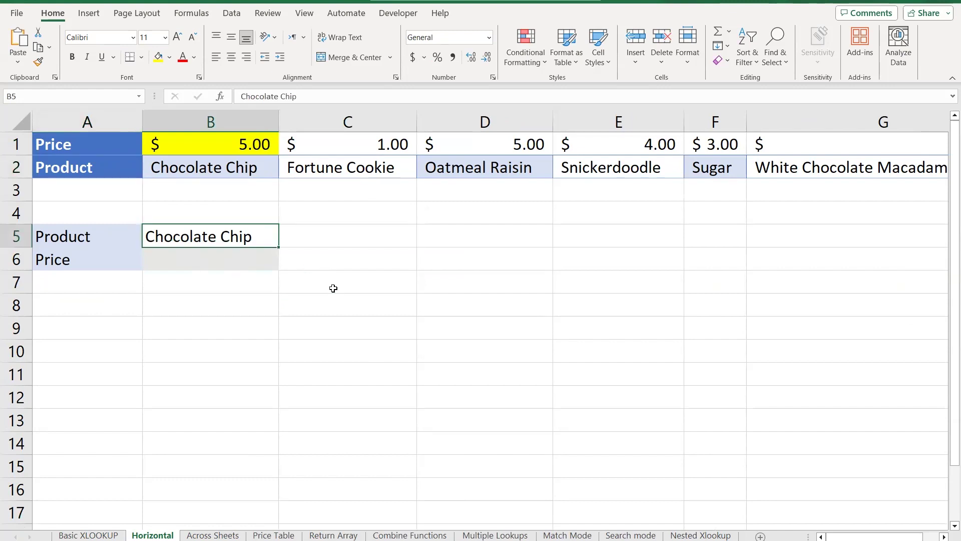
left_click(193, 263)
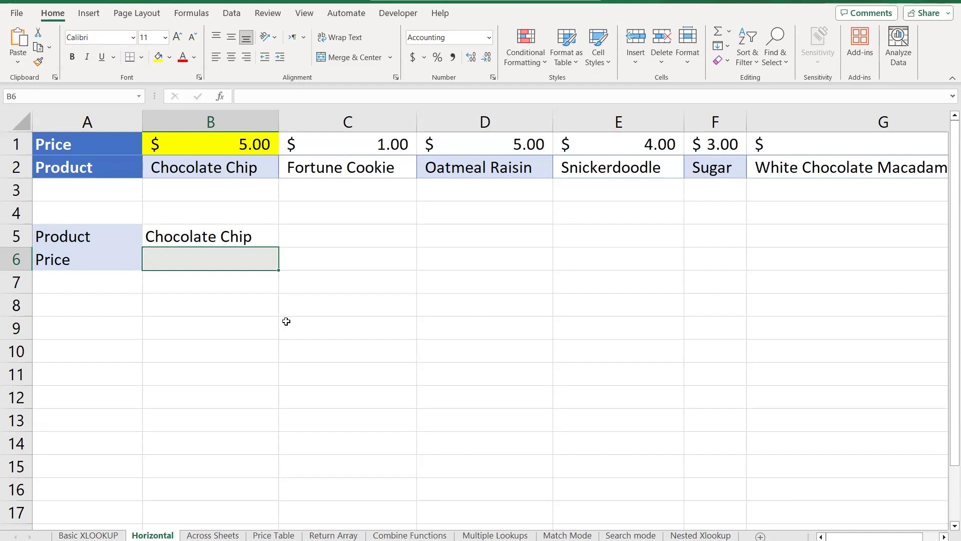
- Enter =XLOOKUP(B5,A2:G2,A1:G1) in B6 to return Chocolate Chip's price across rows
type("=")
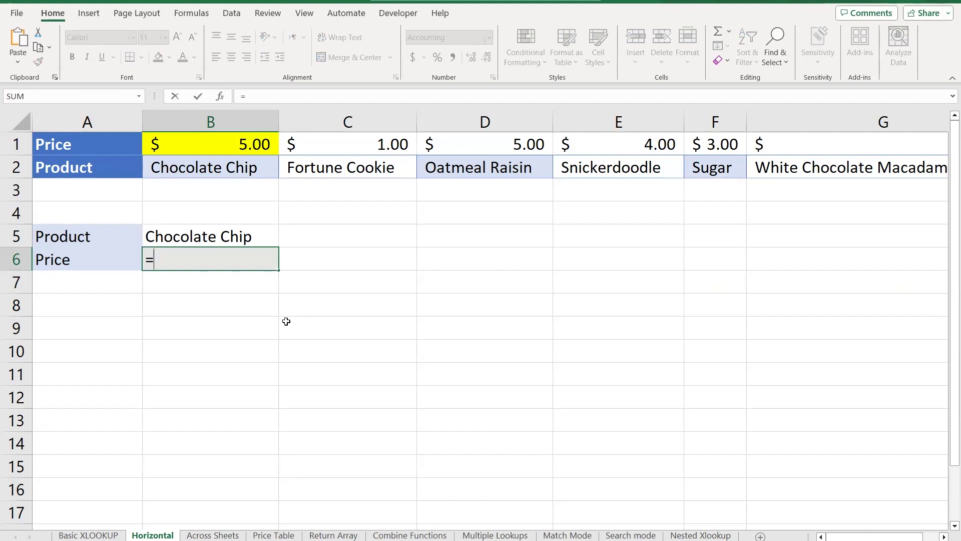
type("xl")
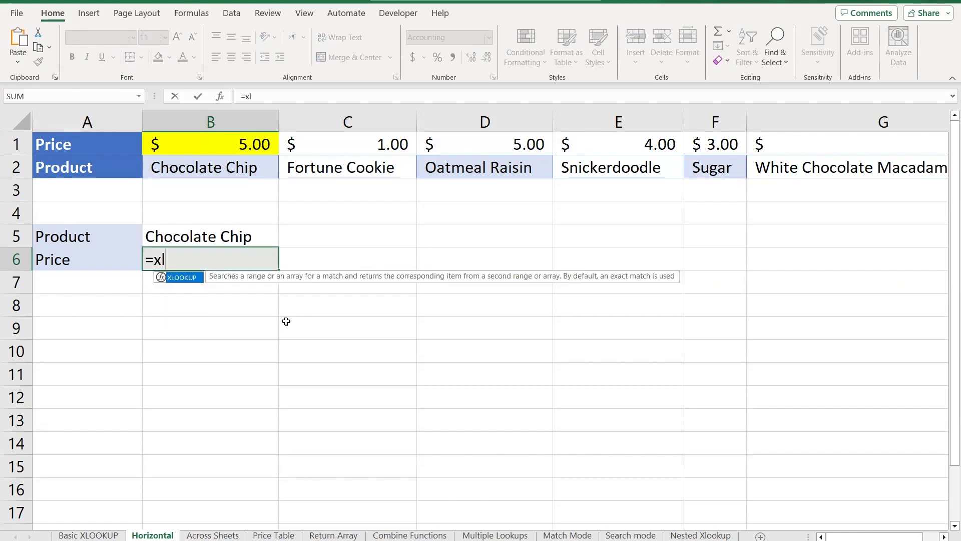
key("Tab")
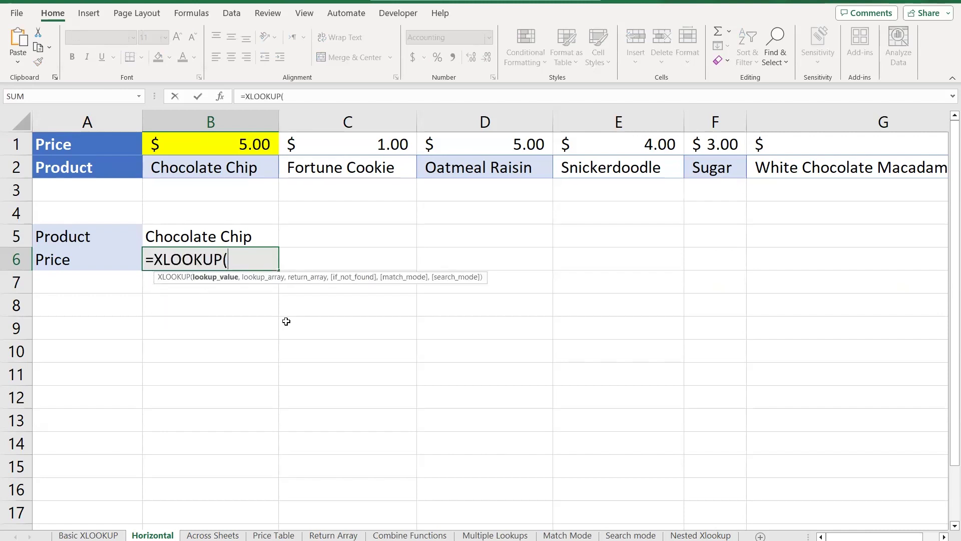
left_click(233, 235)
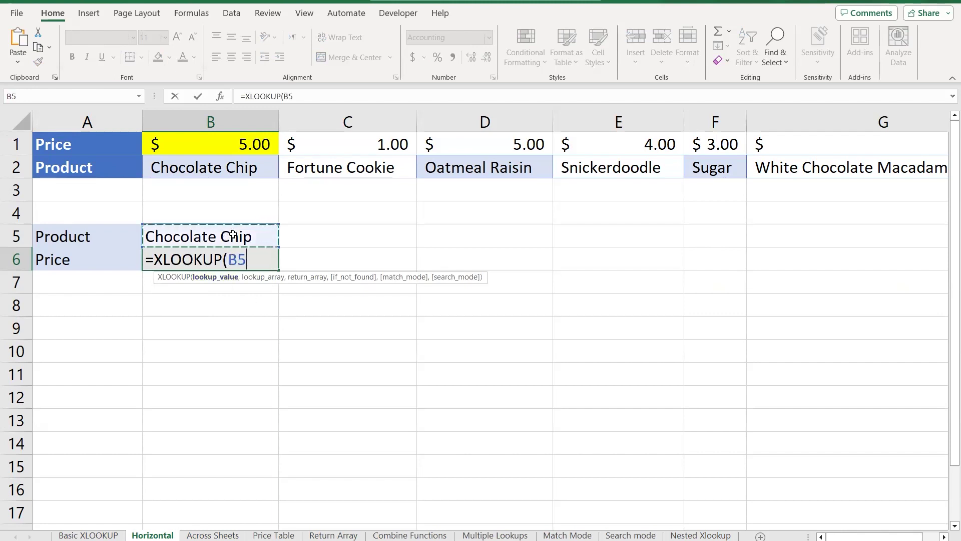
type(",")
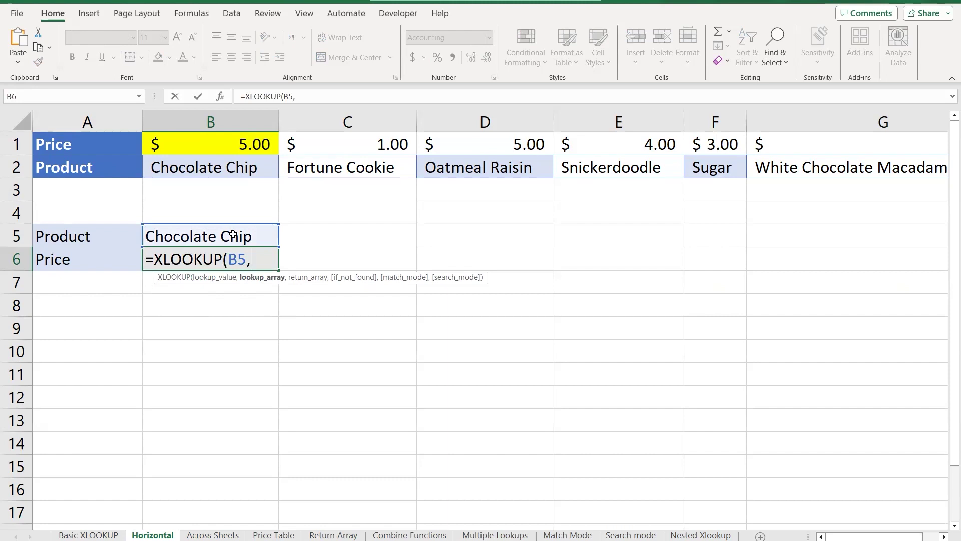
left_click(101, 167)
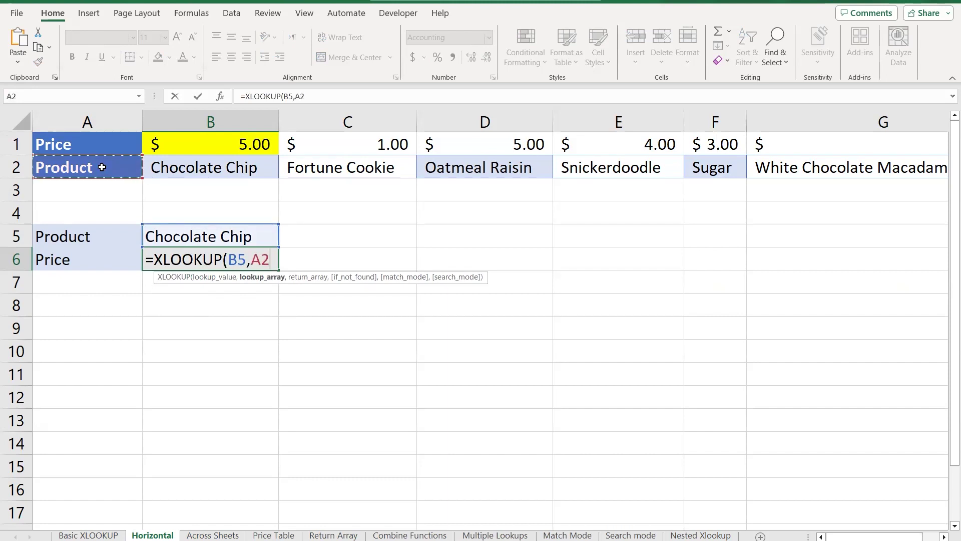
key("ctrl+shift+Right")
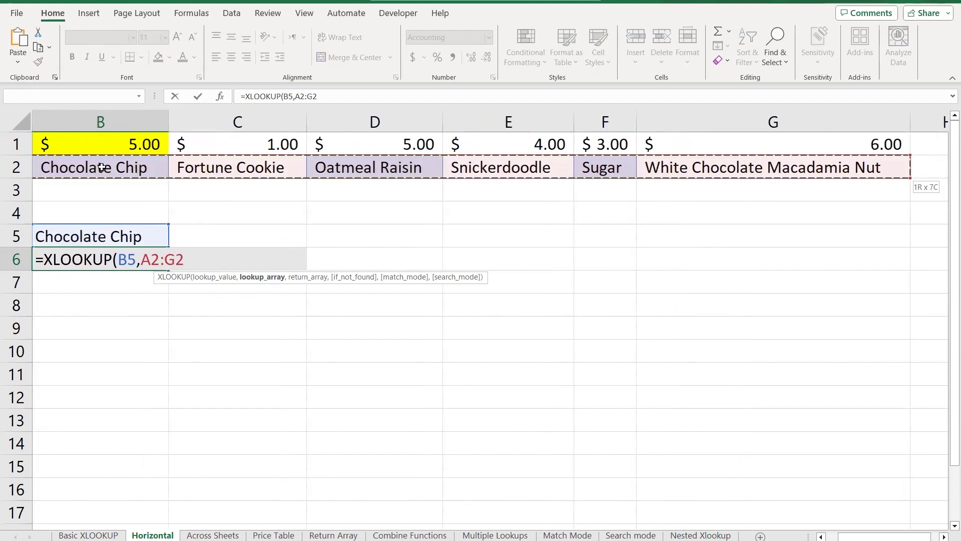
type(",")
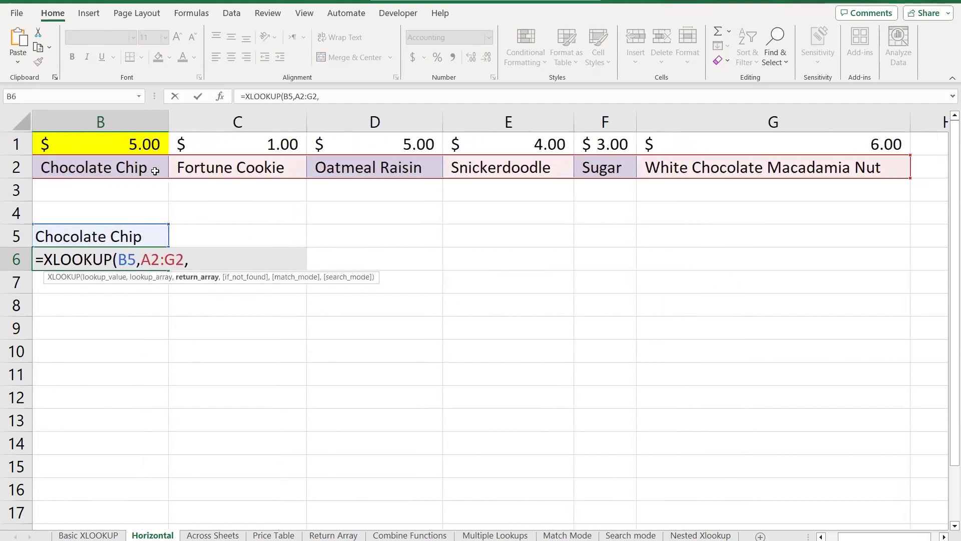
scroll(166, 180, "left", 1)
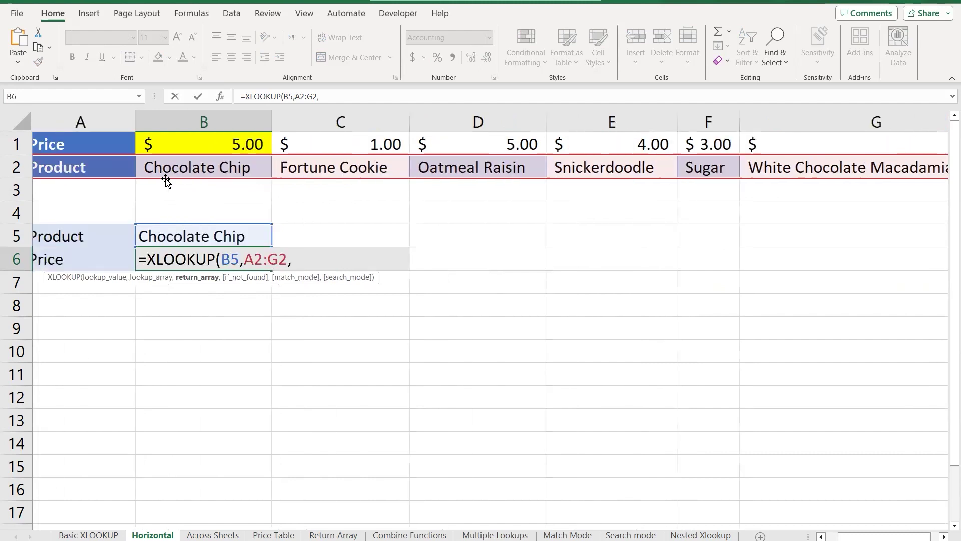
left_click(100, 145)
key("ctrl+shift+Right")
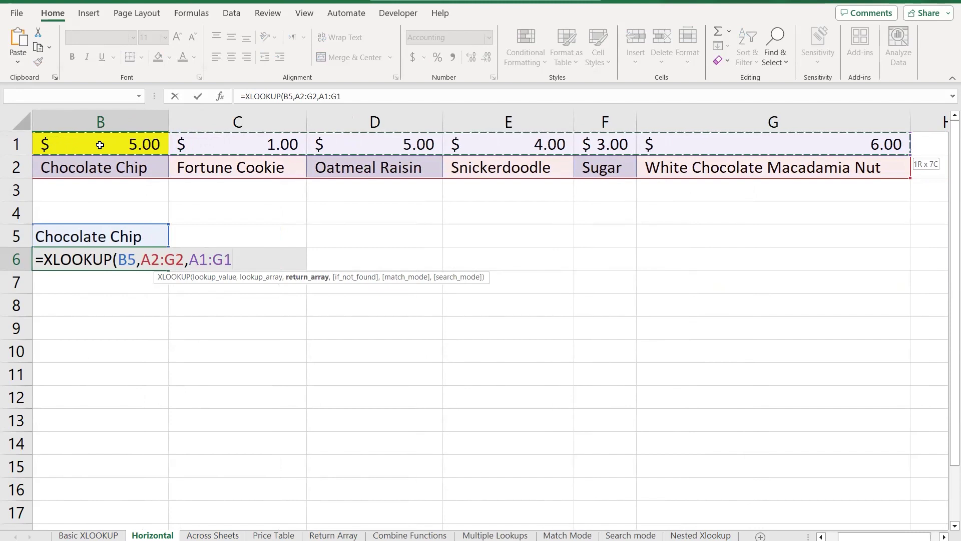
type(")")
key("Return")
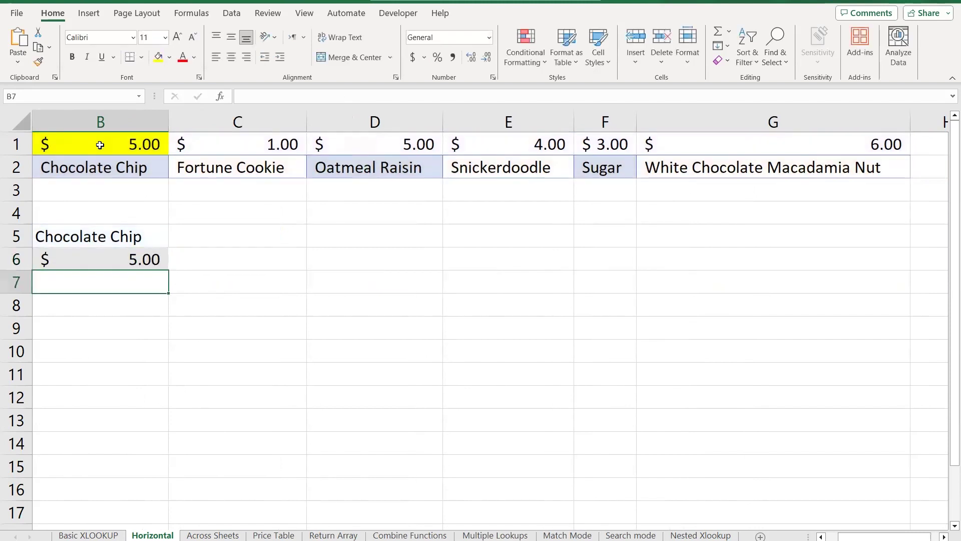
- Compare B6's $5.00 result with the matching price in B1
scroll(75, 241, "left", 3)
left_click(205, 255)
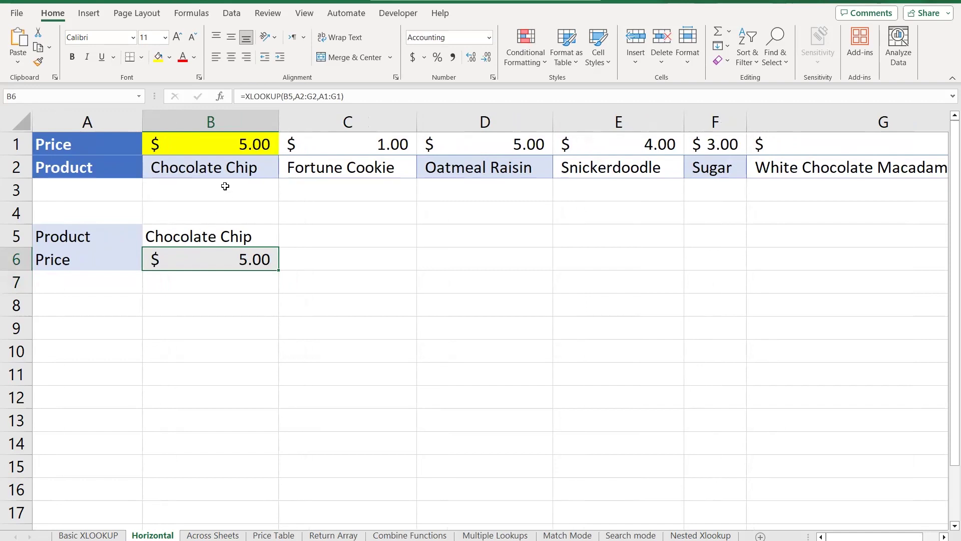
left_click(221, 146)
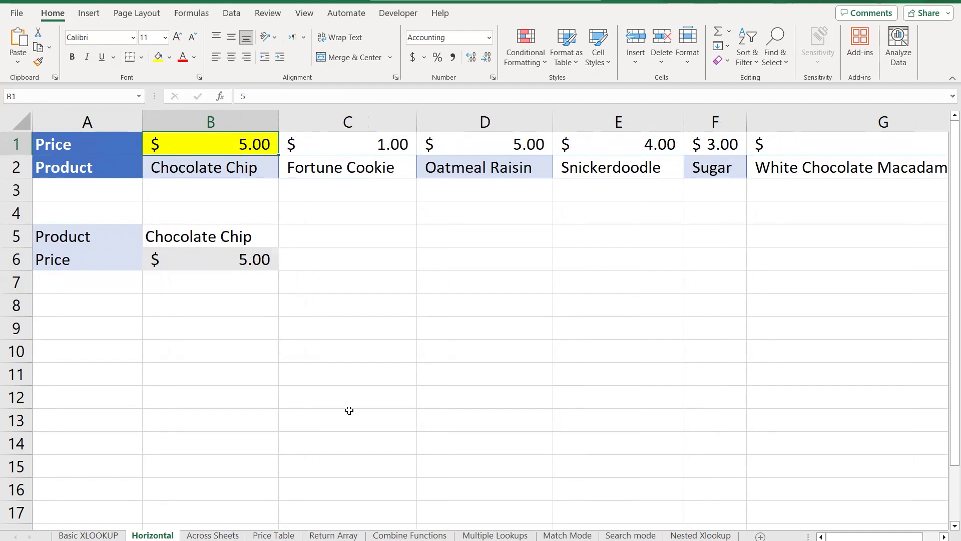
- Compare the Price Table and Across Sheets sheets, then start an XLOOKUP in B2 for Chocolate Chip
left_click(271, 536)
left_click(372, 459)
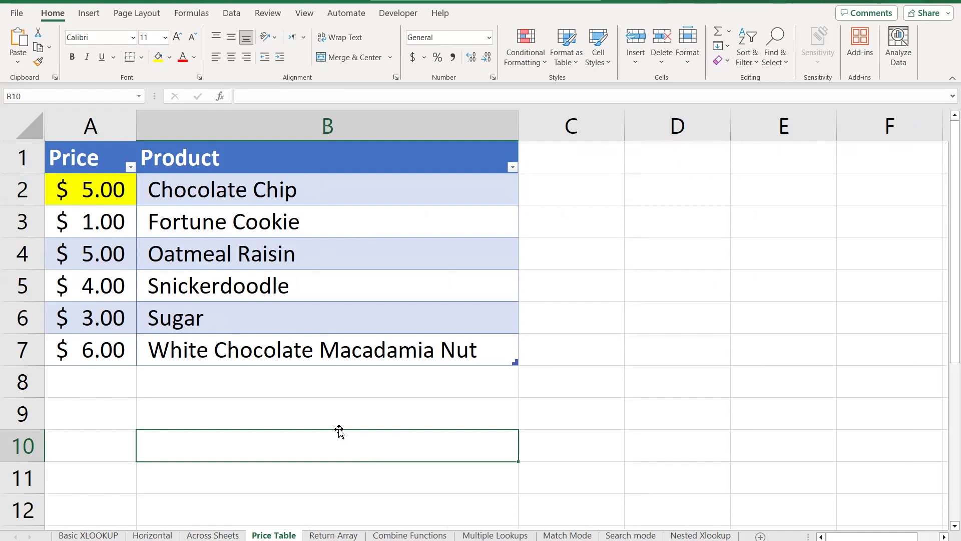
left_click(223, 535)
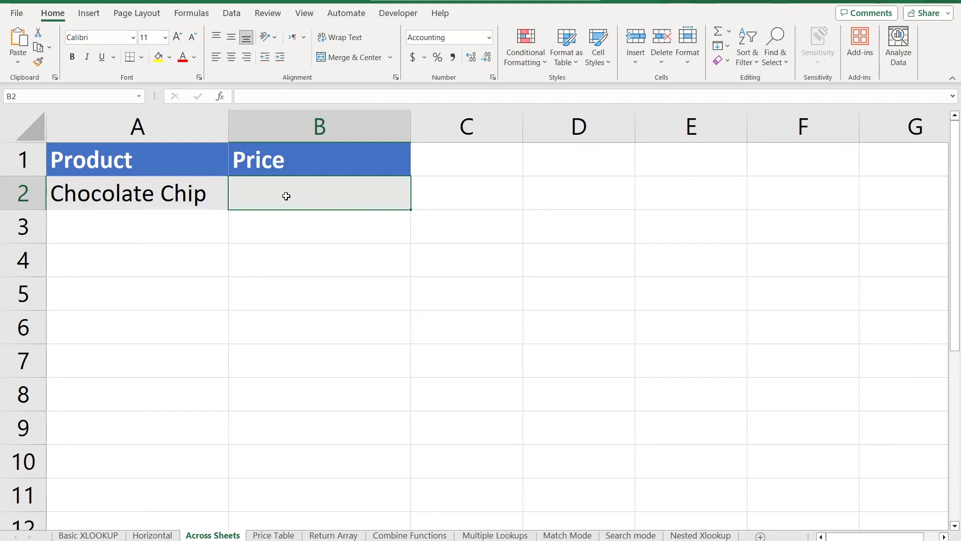
left_click(179, 196)
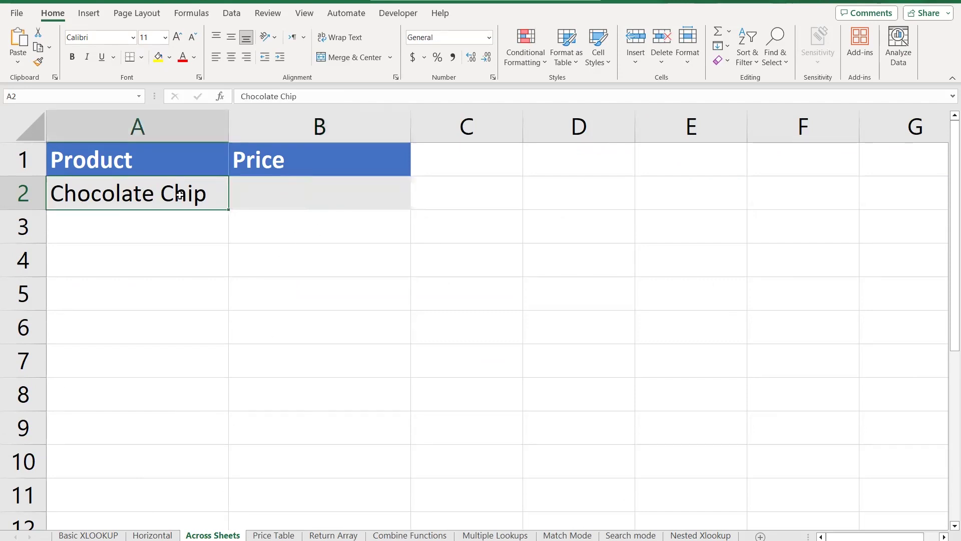
left_click(279, 192)
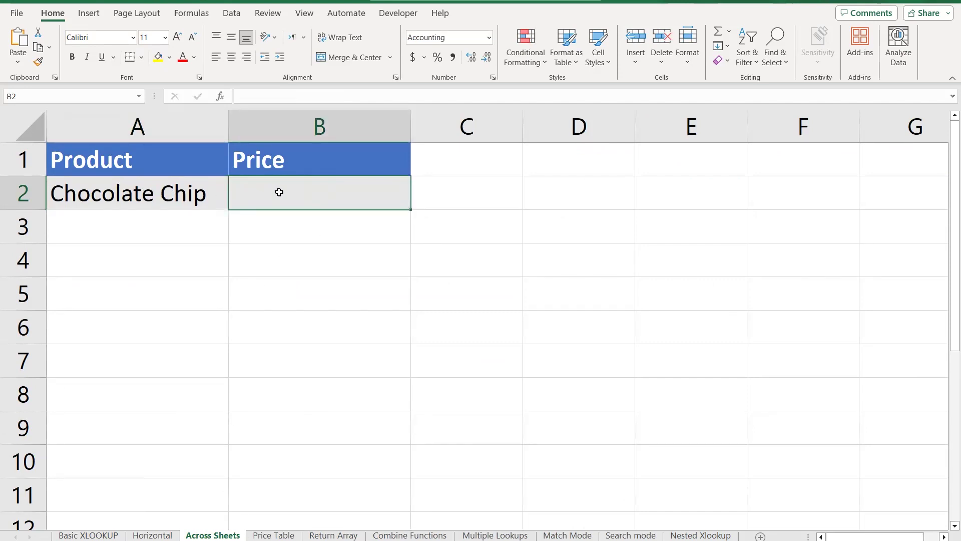
left_click(281, 535)
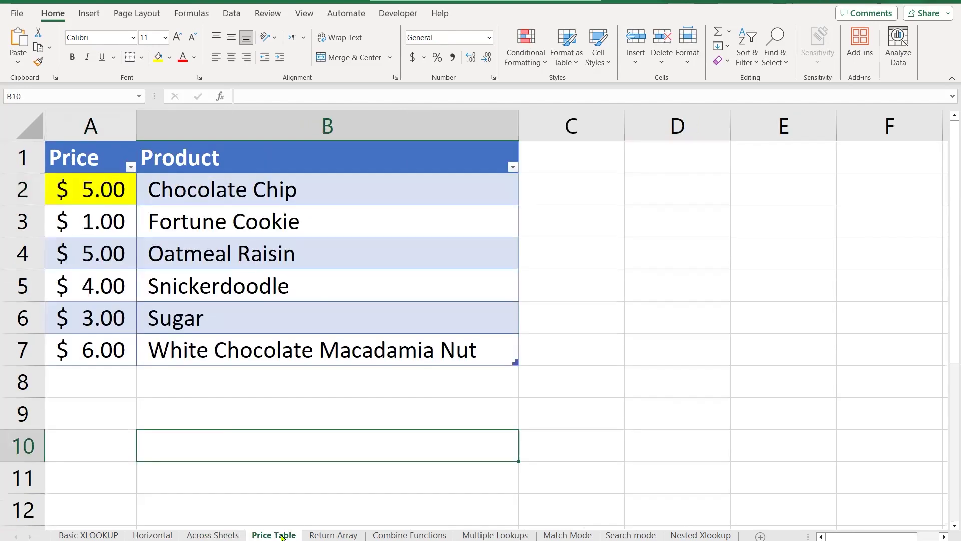
left_click(237, 535)
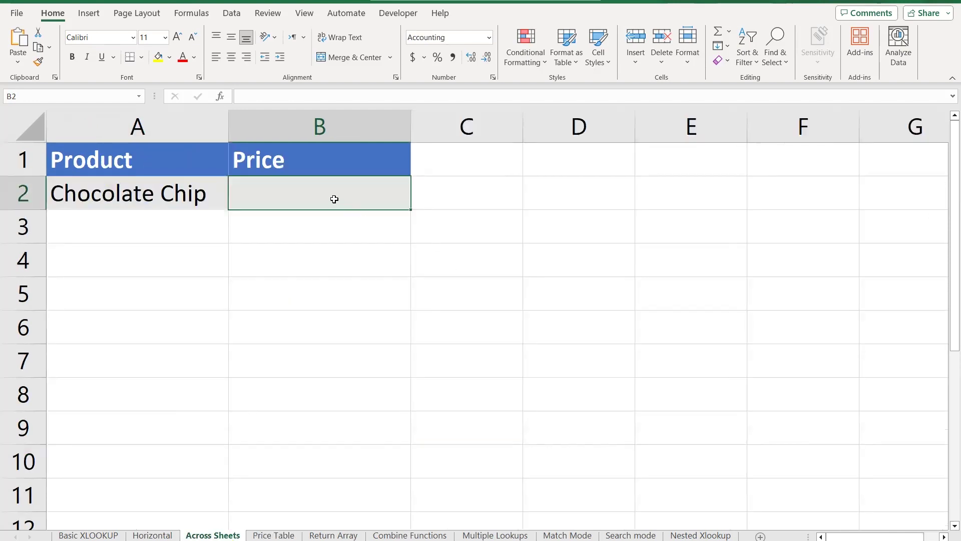
type("=")
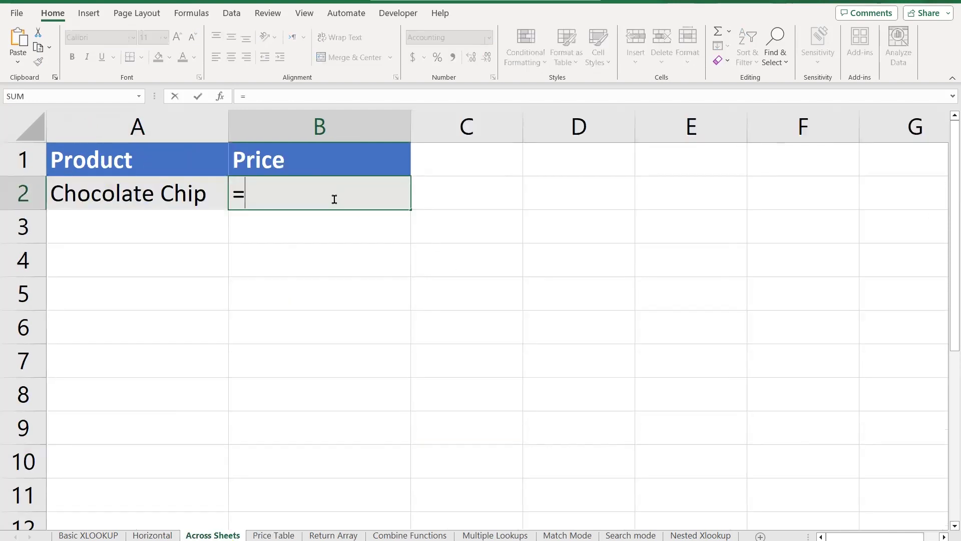
type("XLOOKUP(")
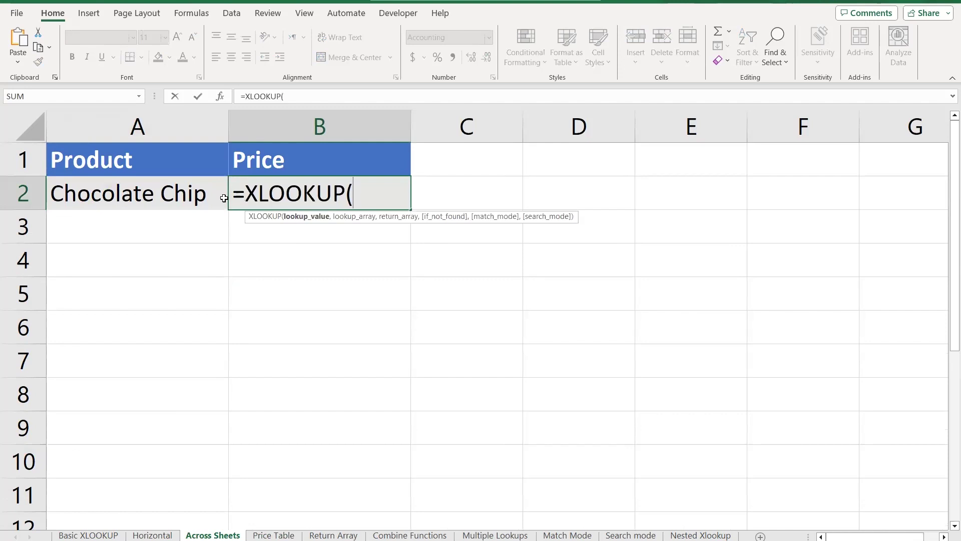
- Complete B2's XLOOKUP with A2, Price Table B1:B7 and A1:A7, returning $5.00
left_click(183, 191)
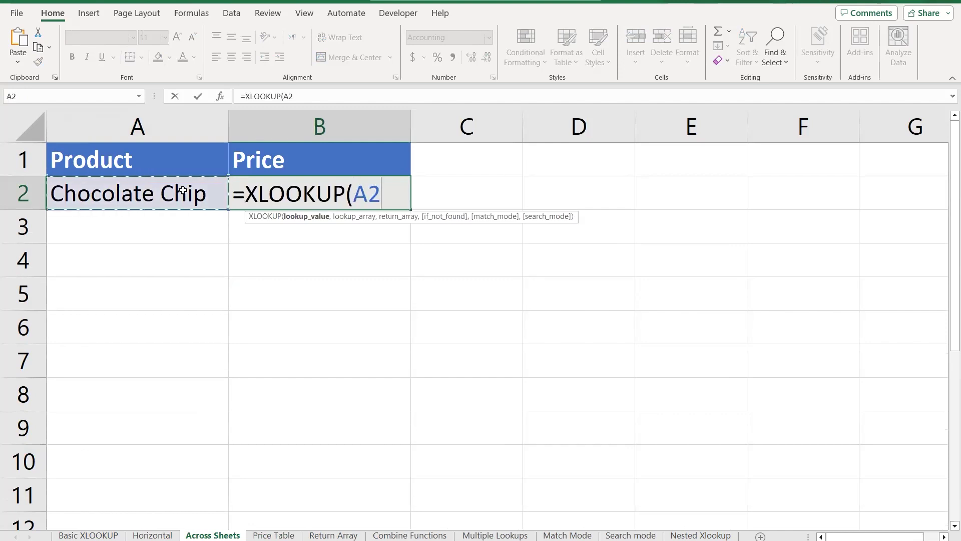
type(",")
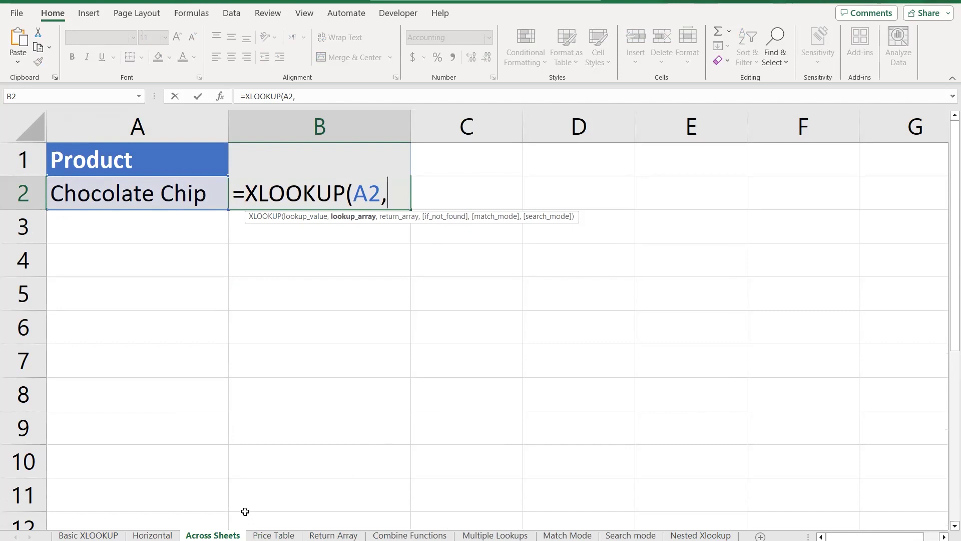
left_click(274, 536)
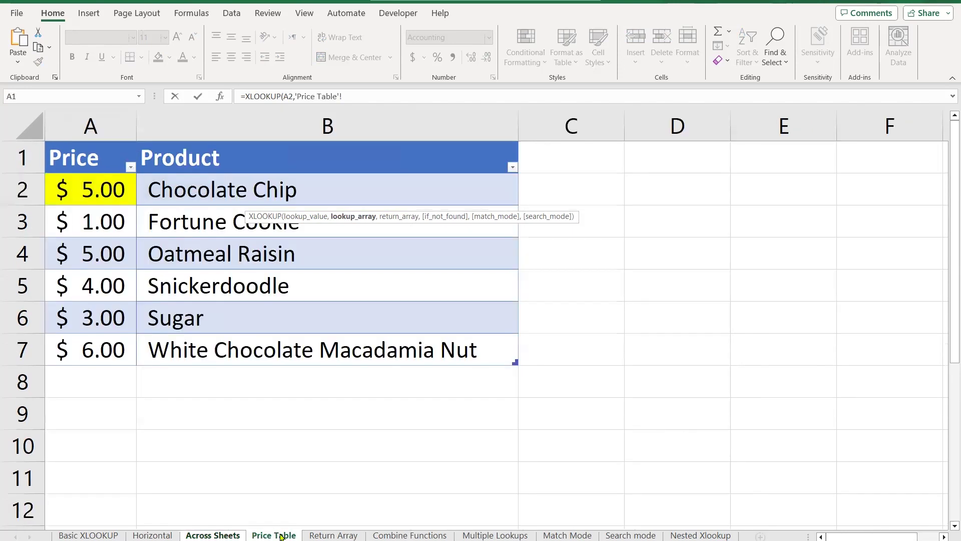
left_click_drag(287, 164, 288, 196)
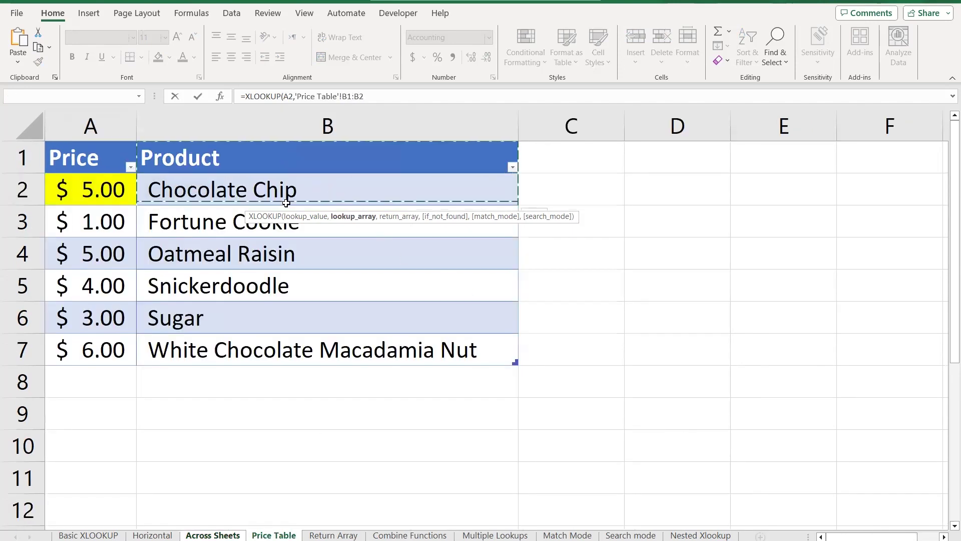
left_click_drag(294, 339, 294, 340)
type(",")
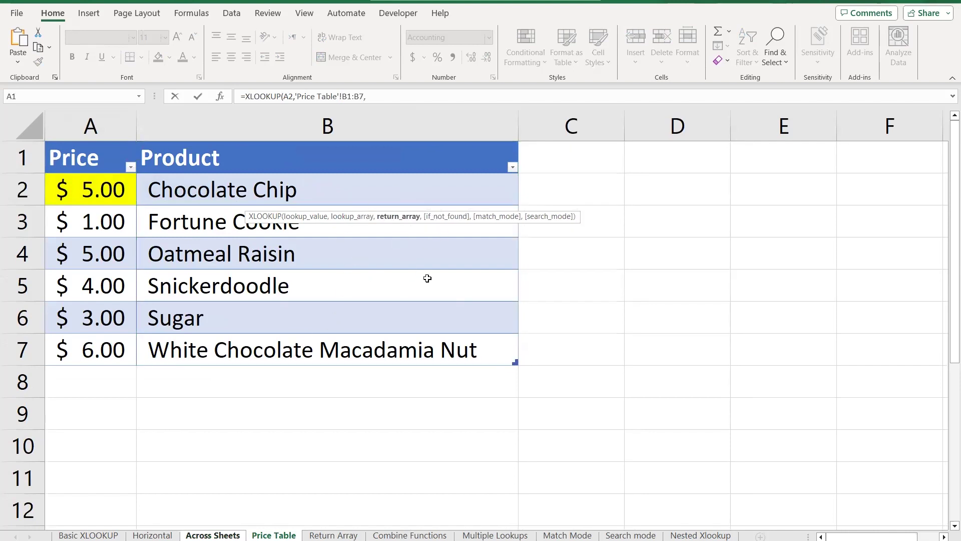
left_click_drag(99, 161, 98, 201)
left_click_drag(98, 336, 98, 337)
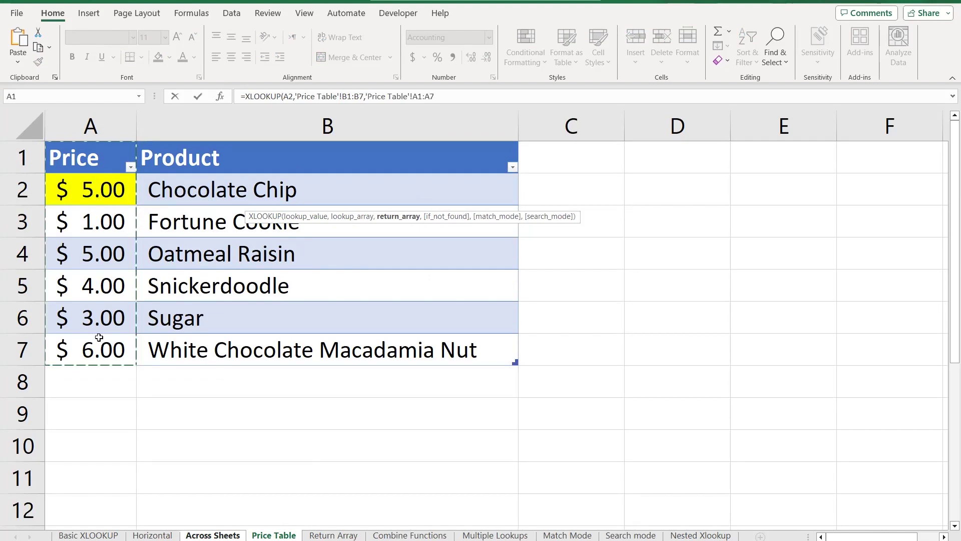
key("Return")
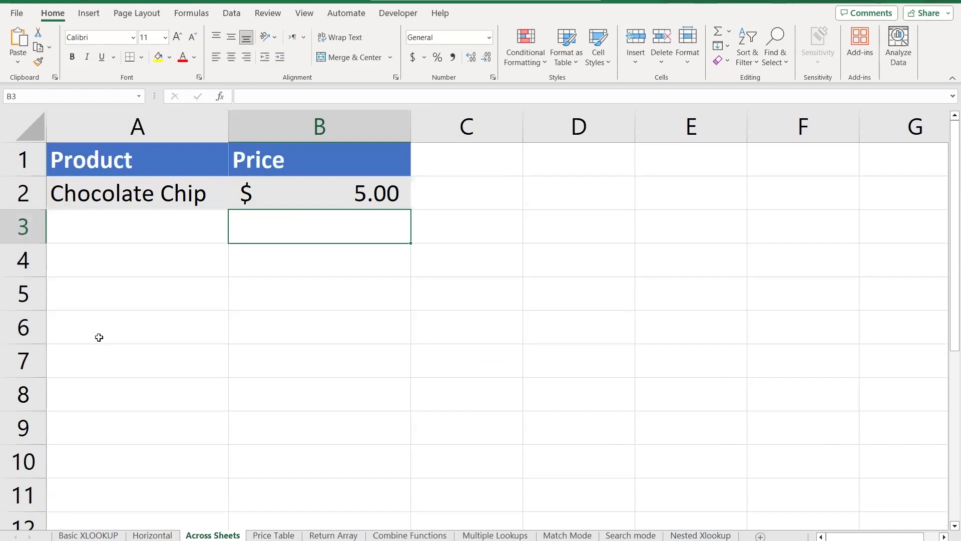
left_click(293, 198)
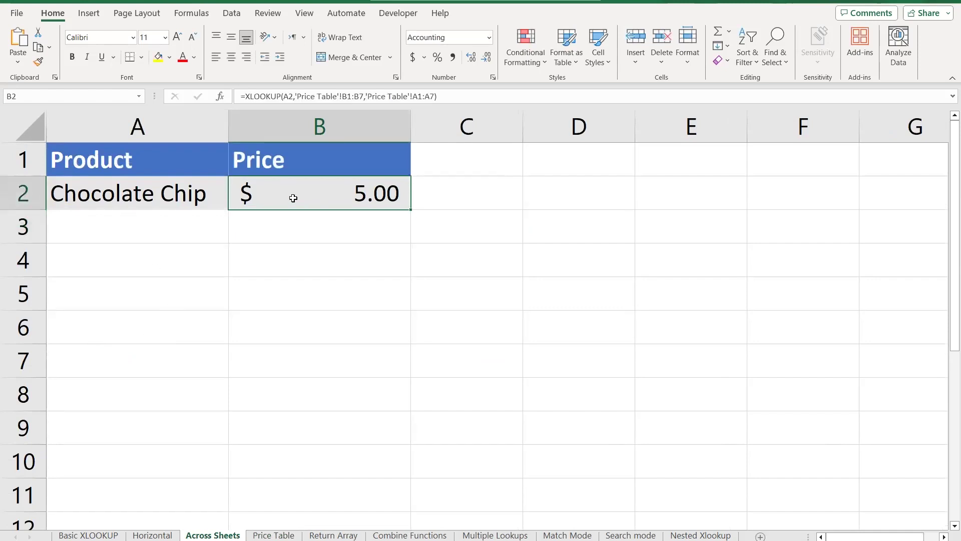
left_click(289, 535)
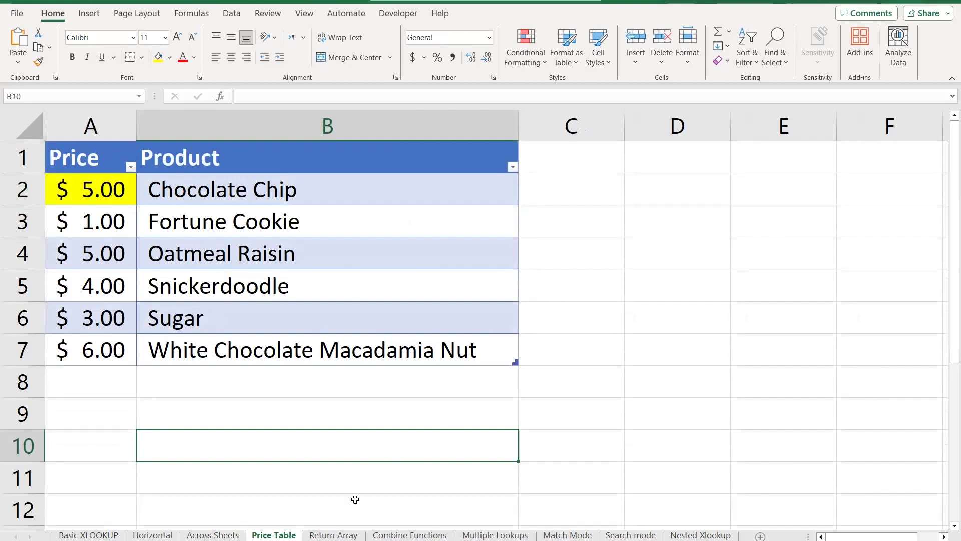
- Open the Combine Functions sheet and review its Product, Price and Cost columns
left_click(391, 535)
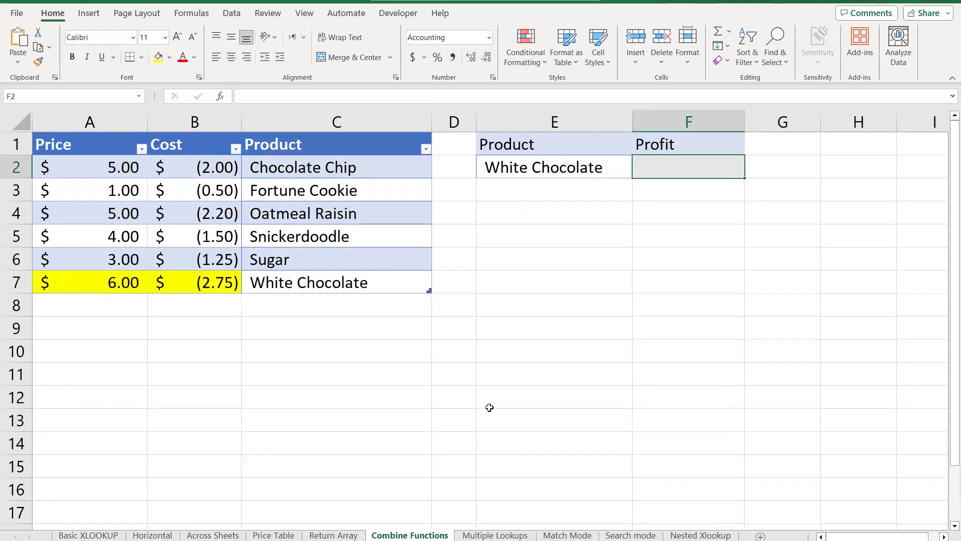
left_click(398, 352)
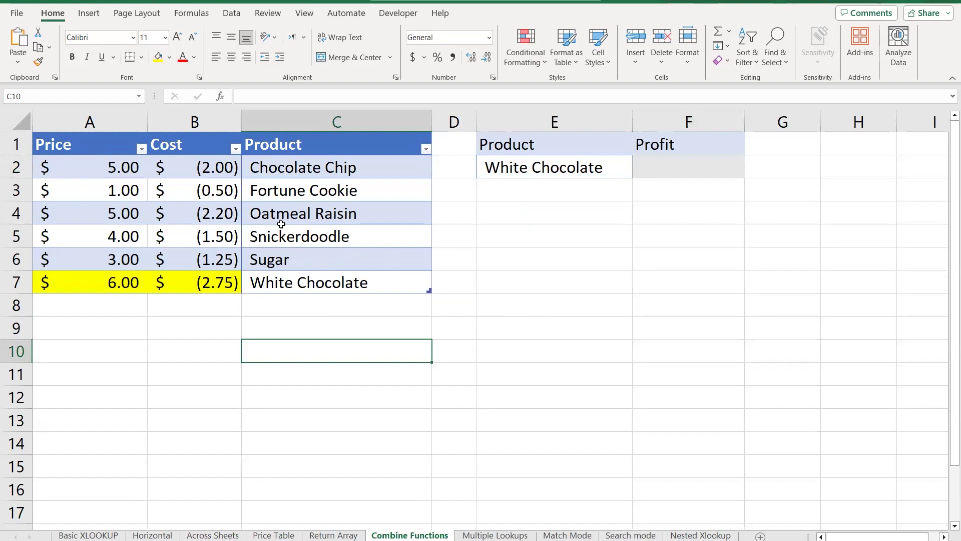
left_click_drag(315, 150, 307, 285)
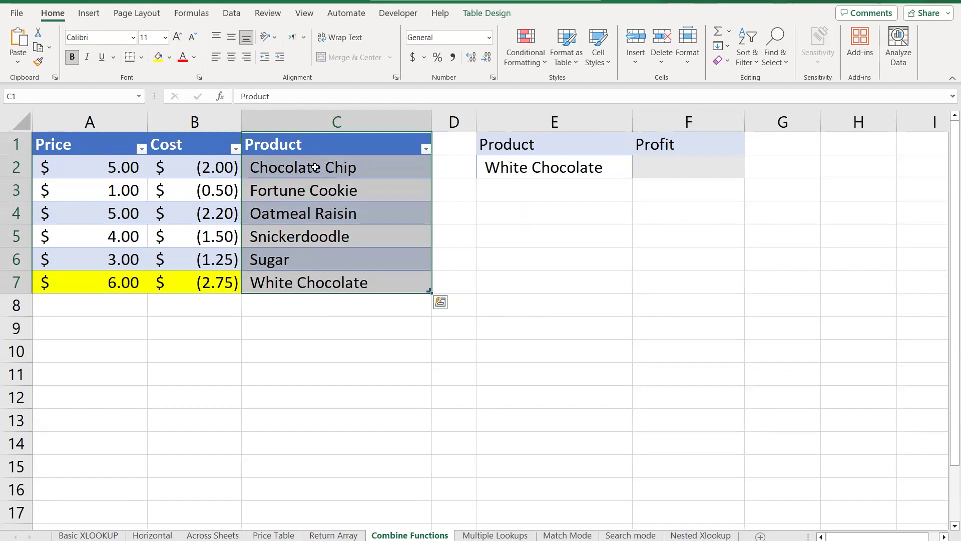
left_click(110, 166)
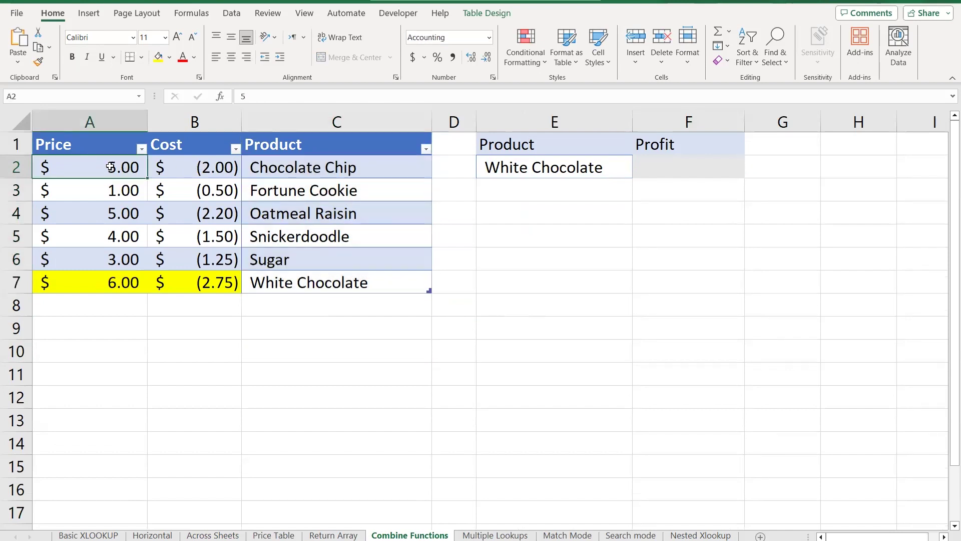
left_click(182, 169)
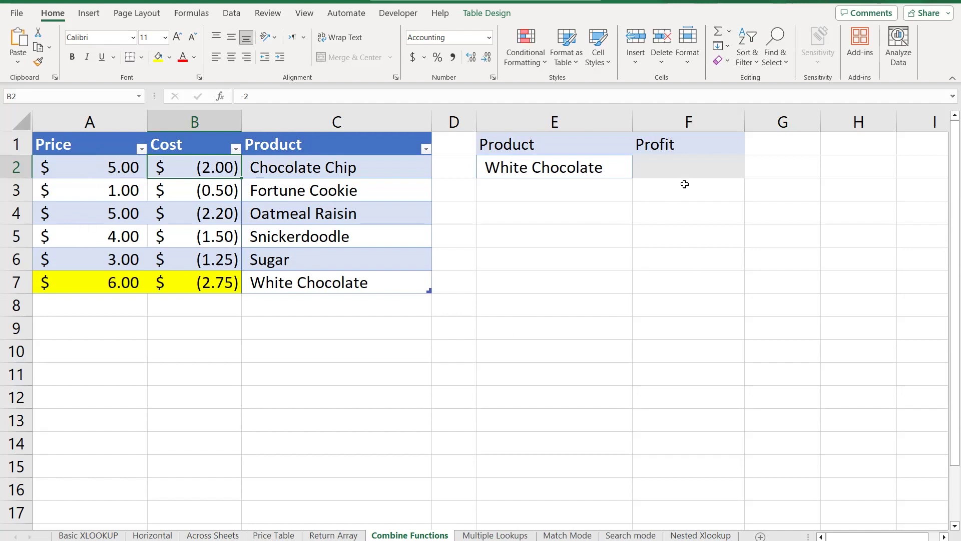
- Fill the Profit header F1 yellow and locate White Chocolate's price and cost in row 7
left_click(695, 148)
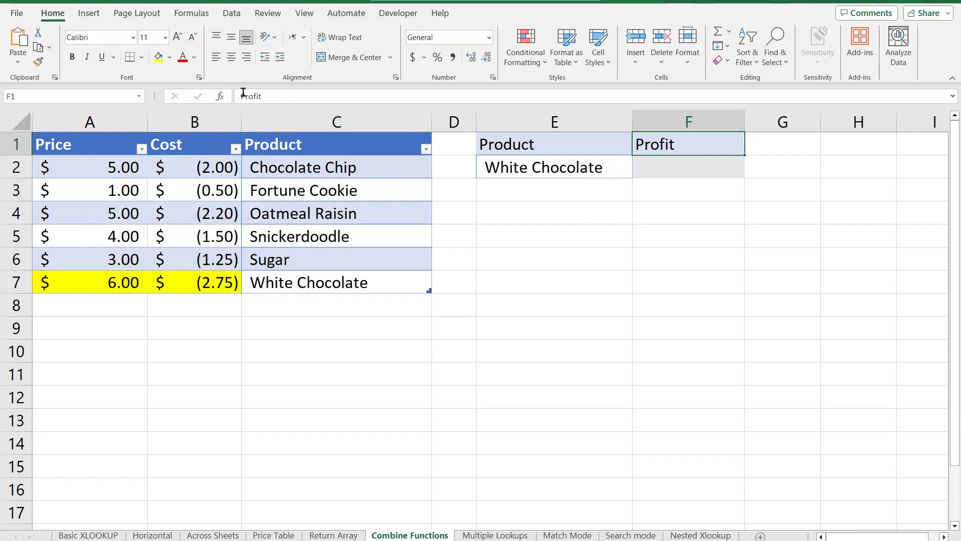
left_click(158, 57)
left_click(553, 168)
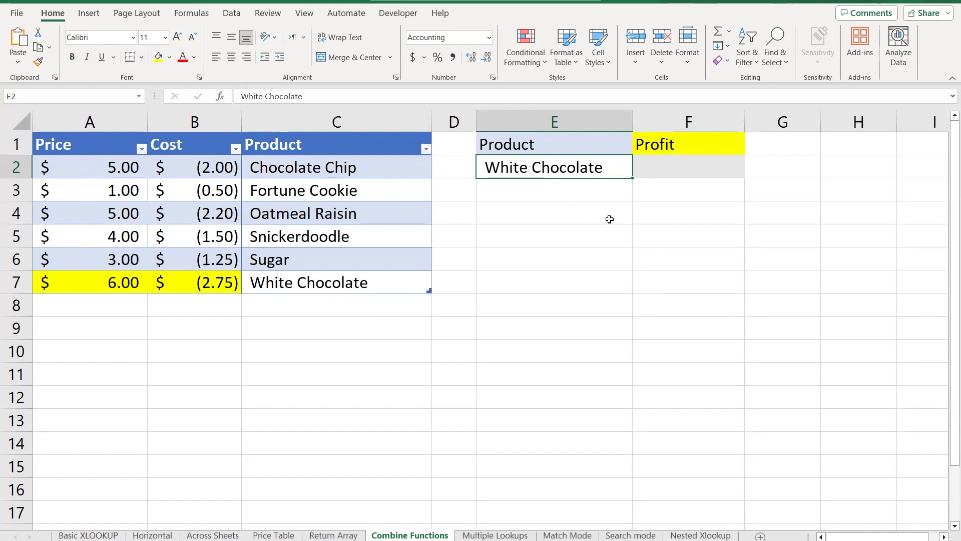
left_click_drag(125, 282, 174, 285)
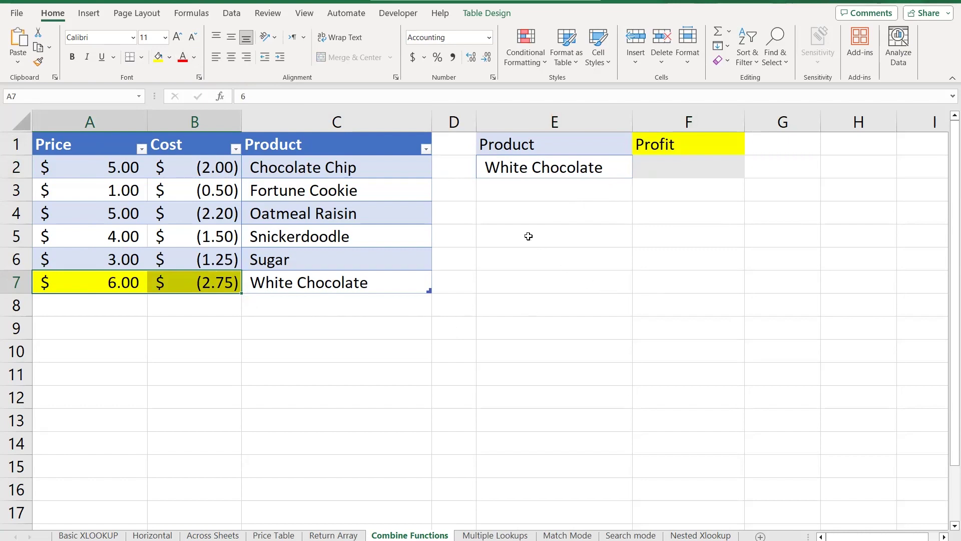
- Type the note 'SUM + XLOOKUP' into cell E4
left_click(550, 213)
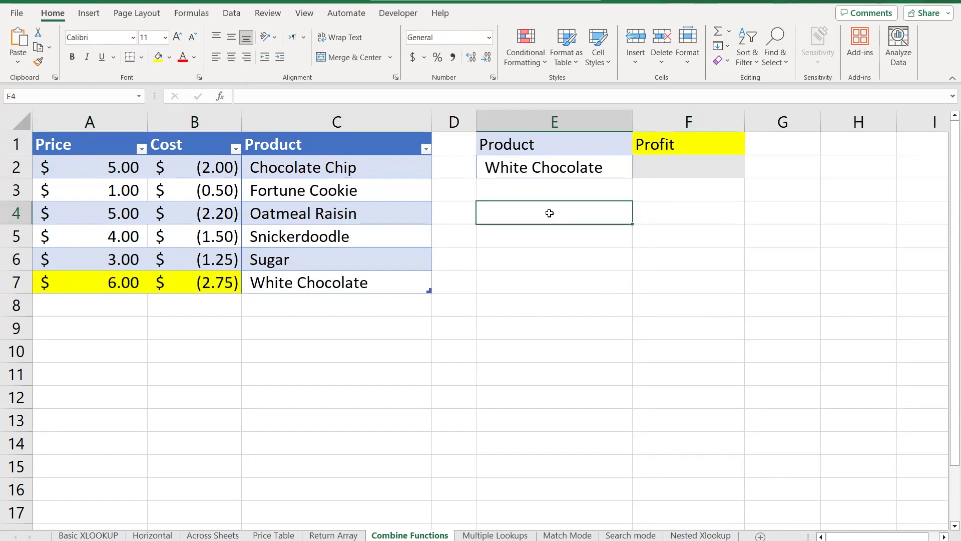
type("SUM ")
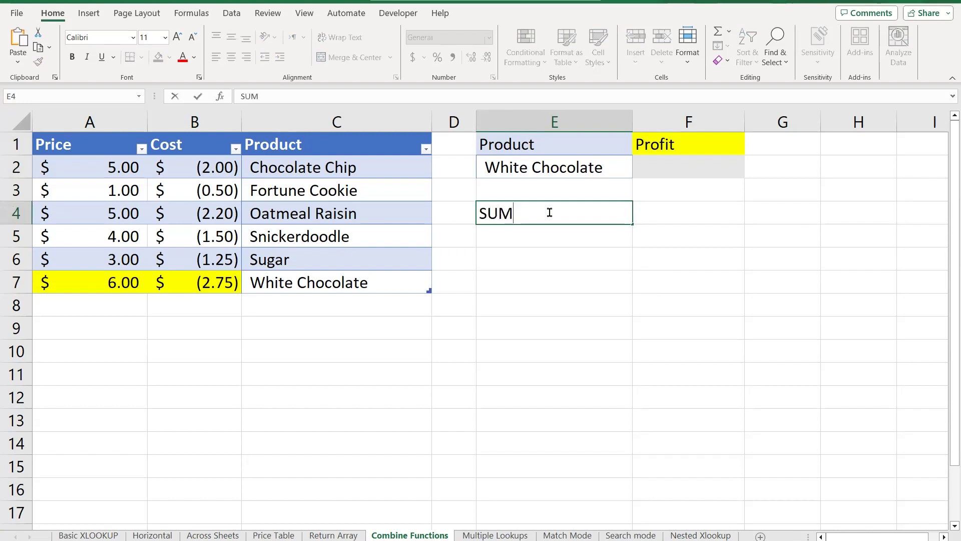
type("+ XLOOKUP")
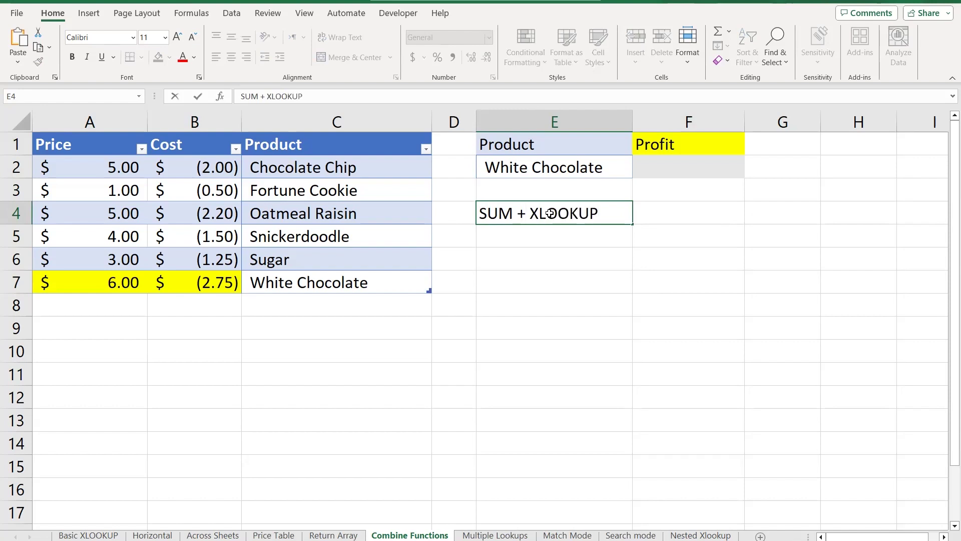
key("Return")
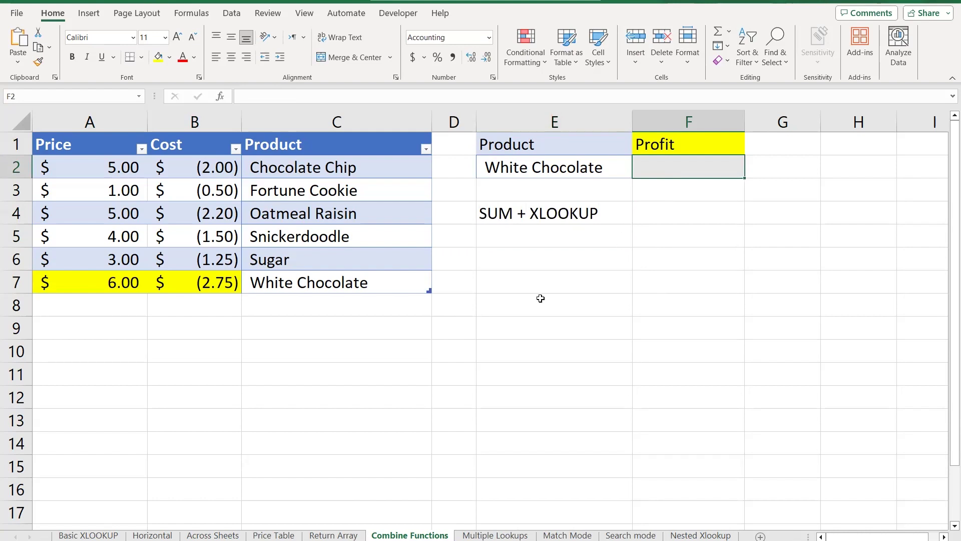
- Enter =SUM(XLOOKUP(E2,C1:C7,A1:B7)) in F2, giving White Chocolate's $3.25 profit
type("=")
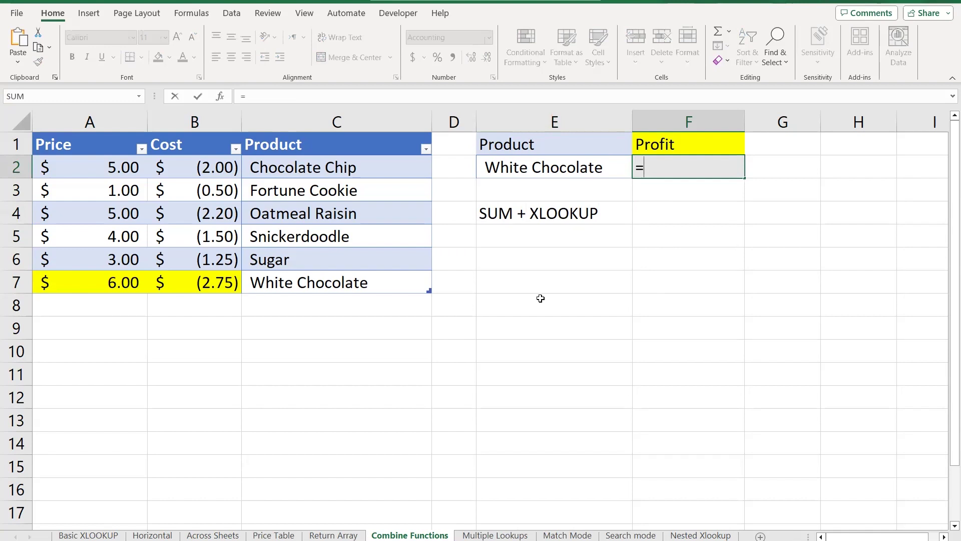
type("SUM(")
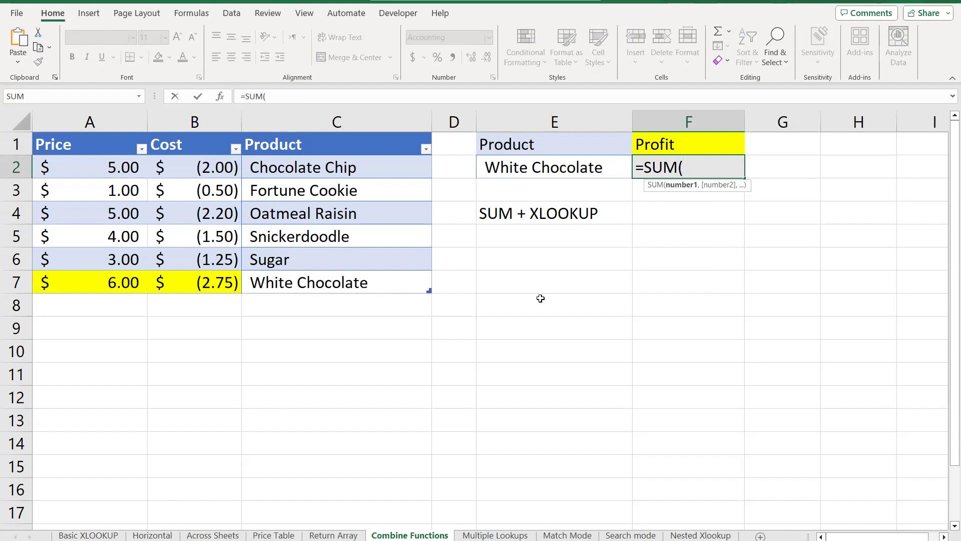
type("XLOOKUP(")
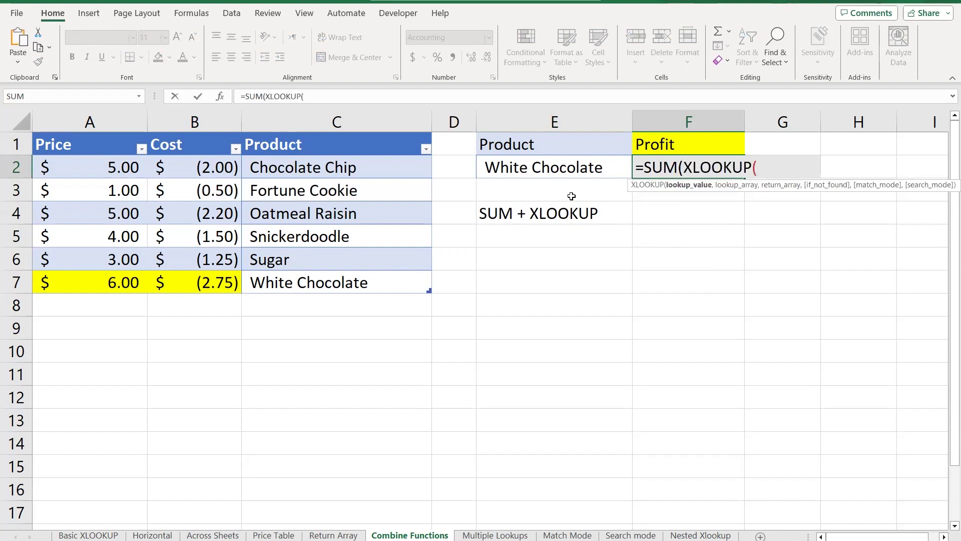
left_click(532, 170)
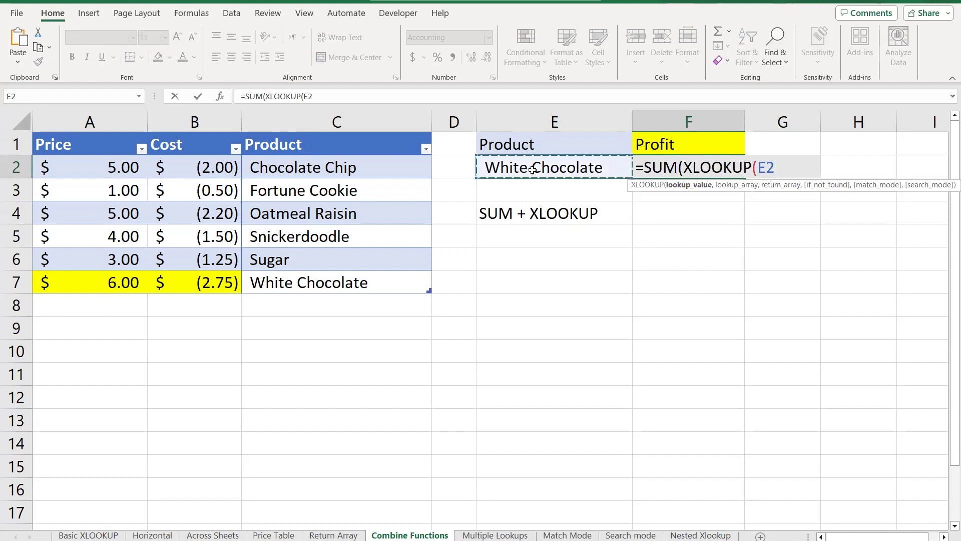
type(",")
left_click(337, 153)
left_click_drag(337, 153, 335, 274)
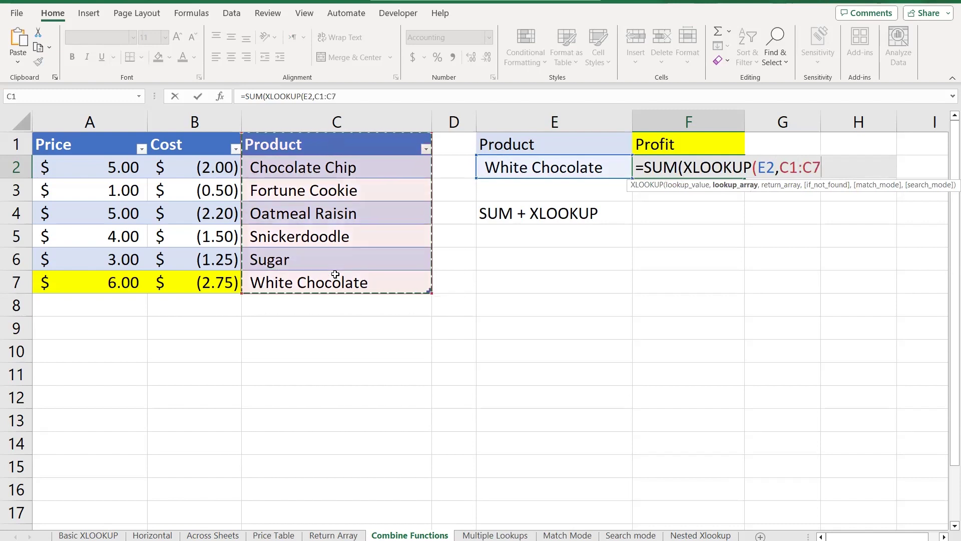
type(",")
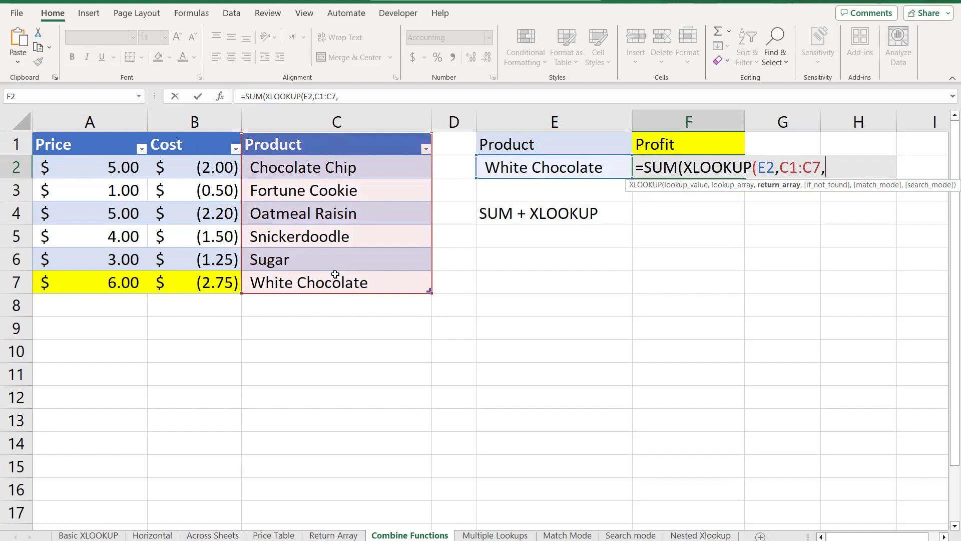
left_click_drag(109, 148, 192, 272)
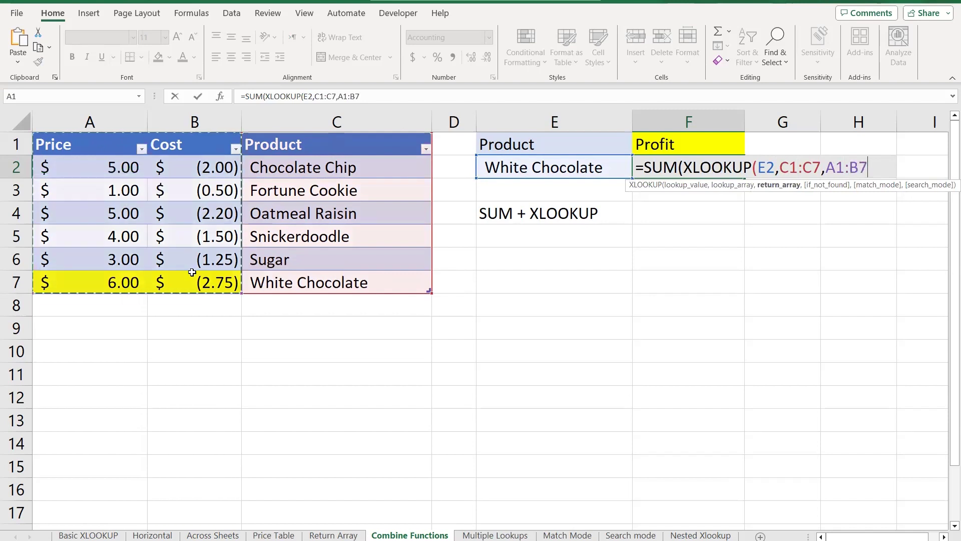
type(")")
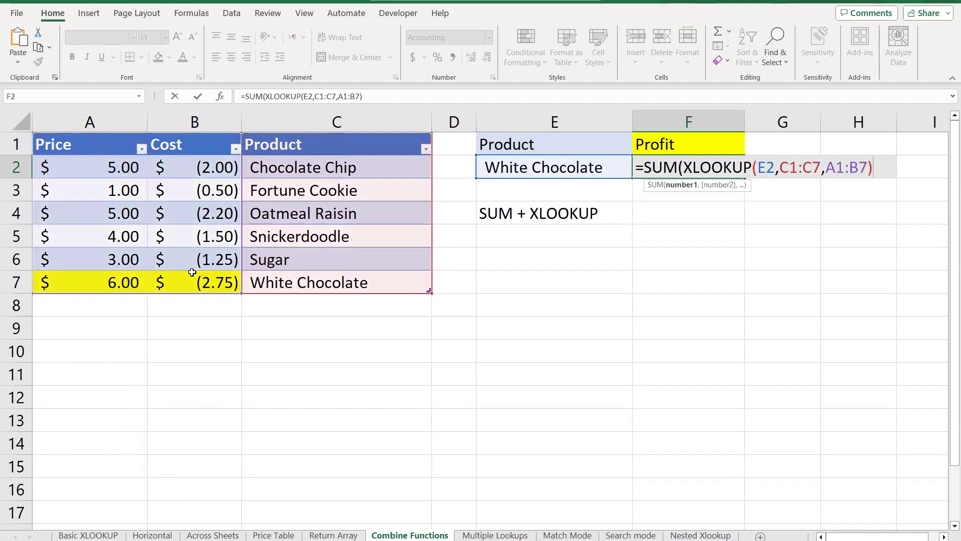
type(")")
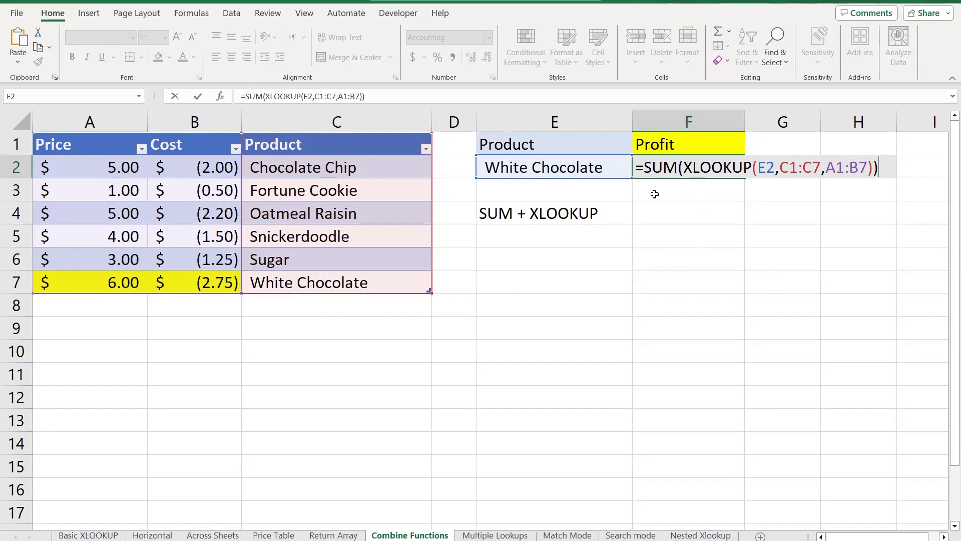
key("Return")
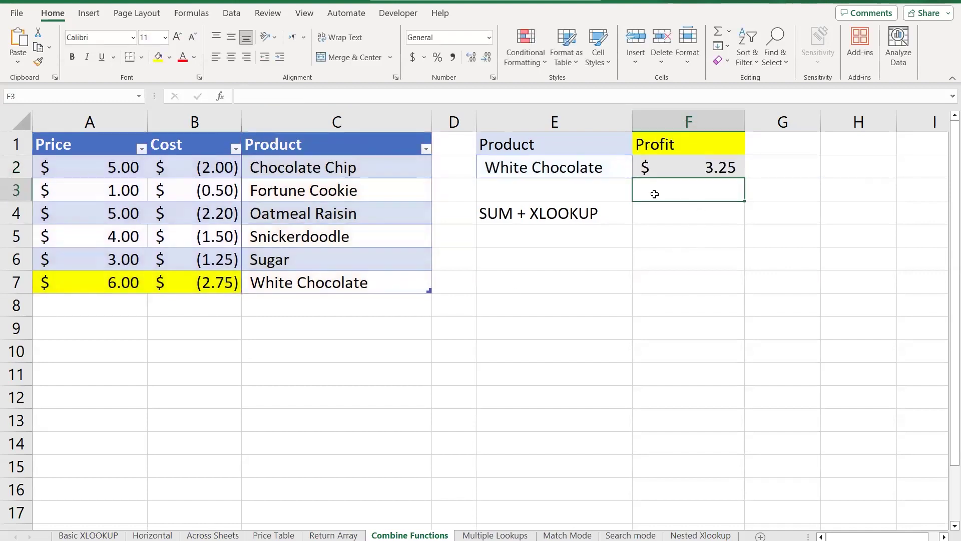
left_click(684, 169)
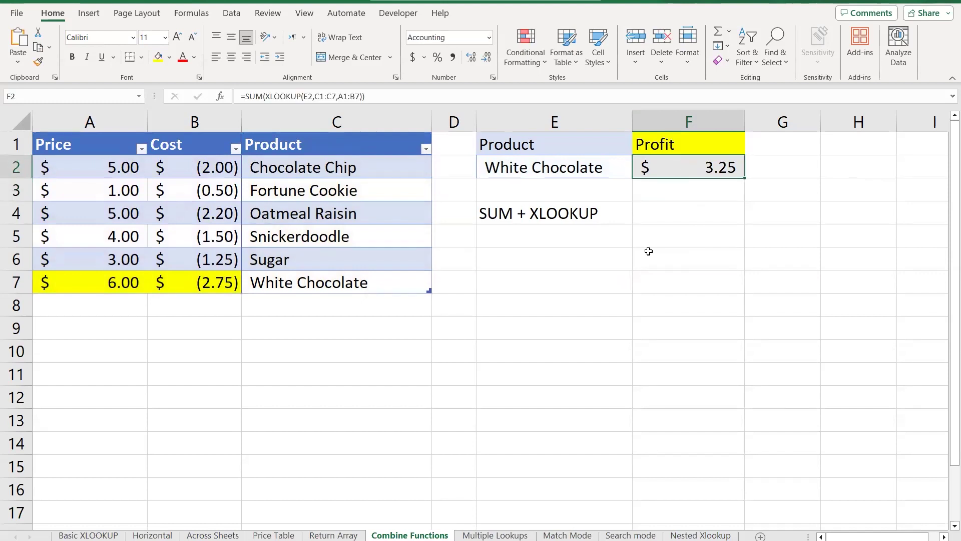
- Enter =SUM(A7:B7) in B9 to confirm the $3.25 profit
left_click(191, 329)
type("=")
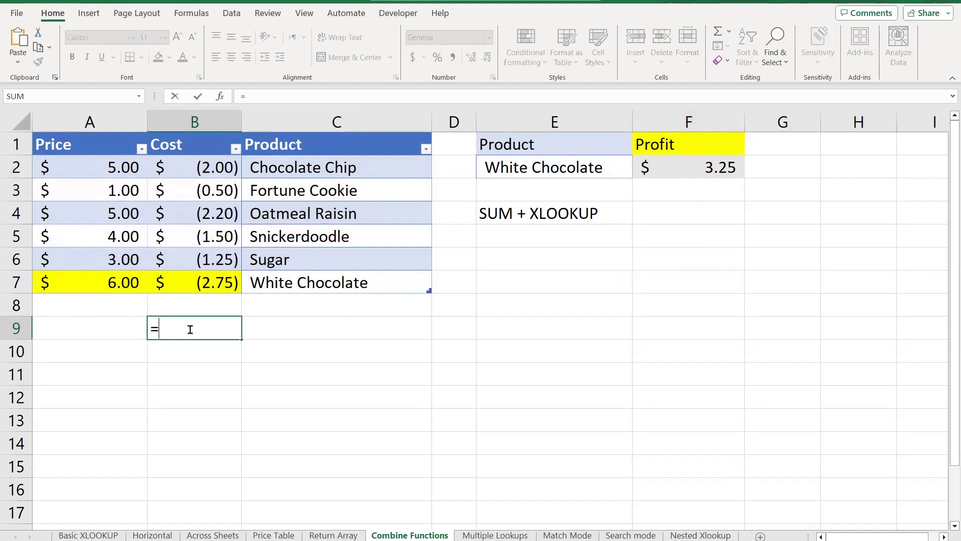
type("SUM(")
left_click_drag(125, 286, 180, 281)
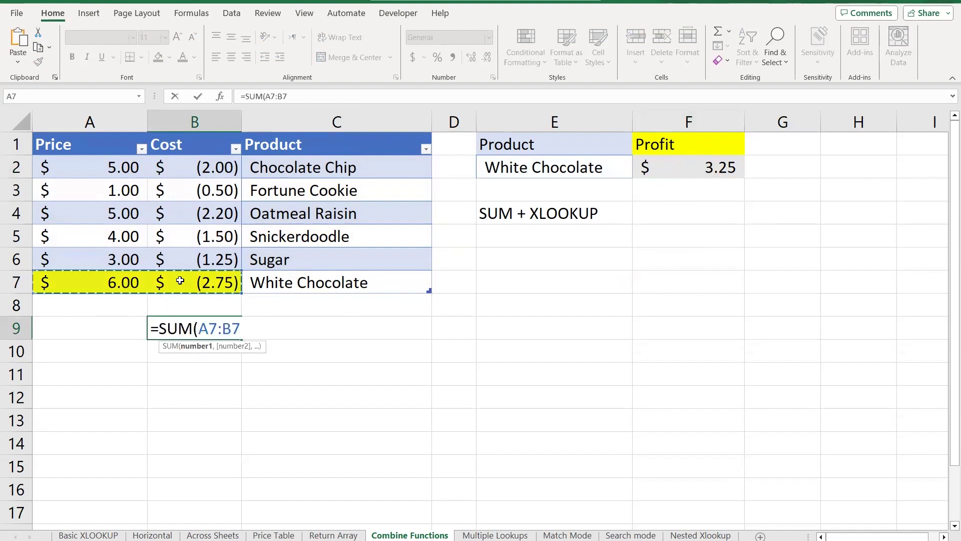
key("Return")
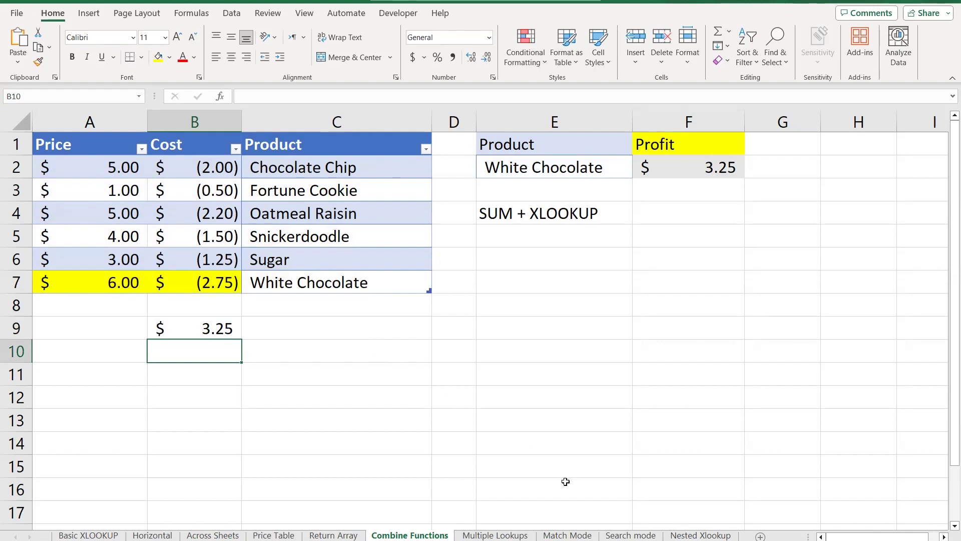
- Browse the Multiple Lookups, Across Sheets and Combine Functions sheets, ending on Return Array
left_click(487, 537)
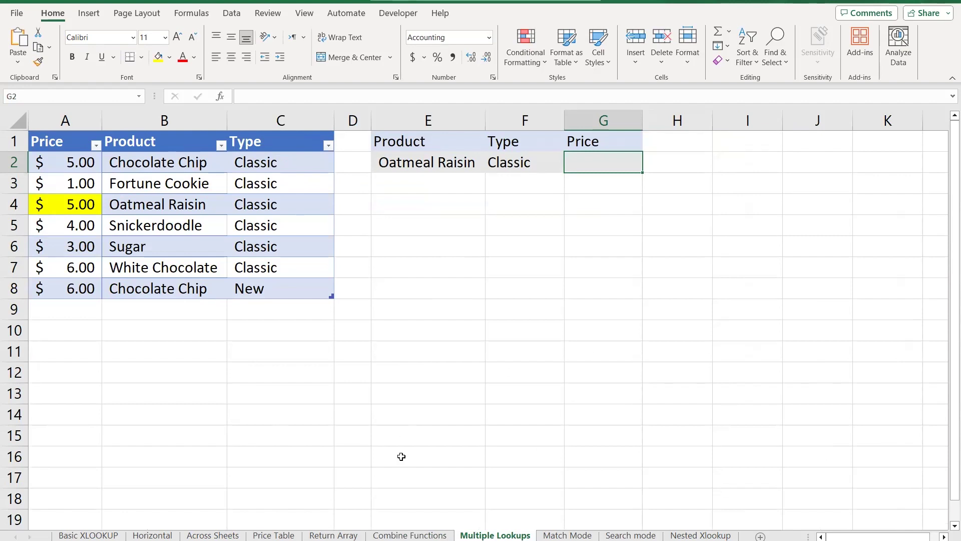
left_click(212, 536)
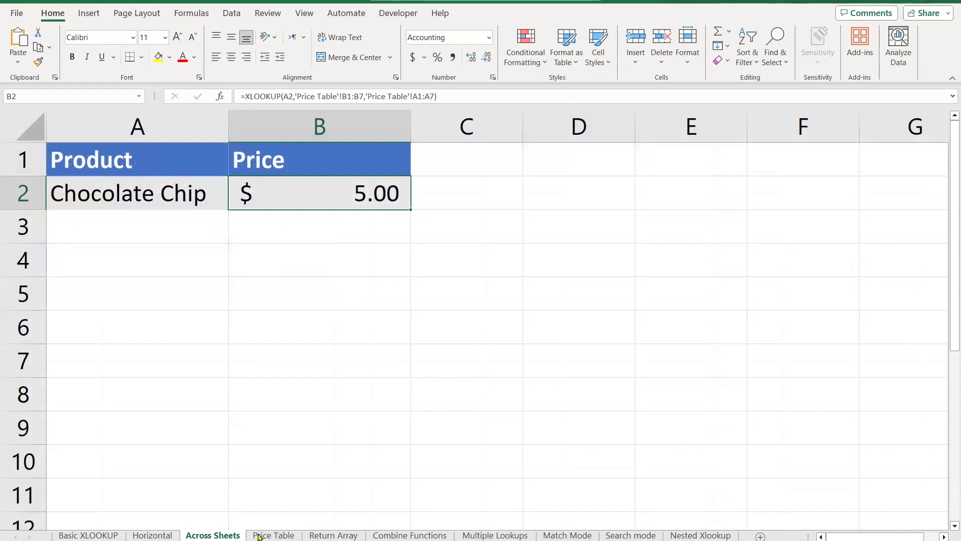
left_click(334, 536)
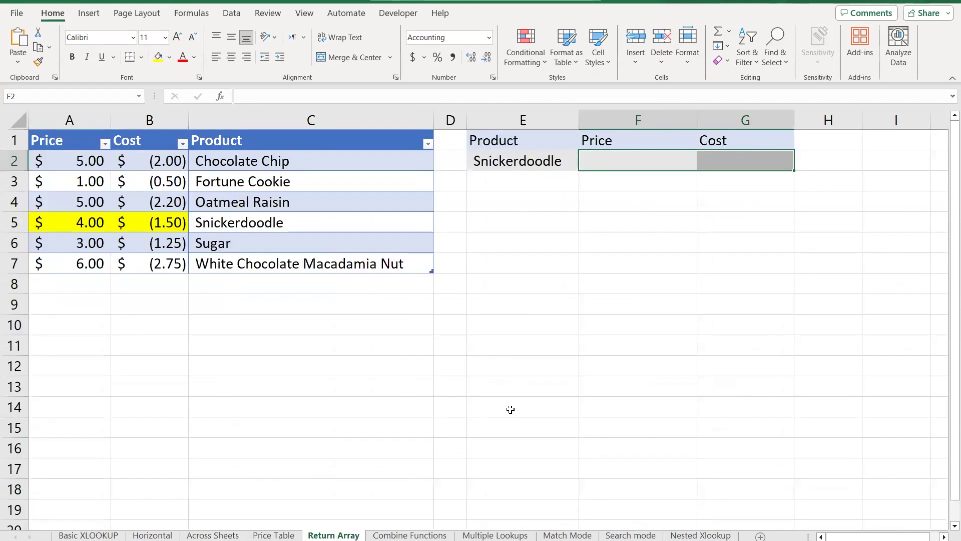
left_click(562, 227)
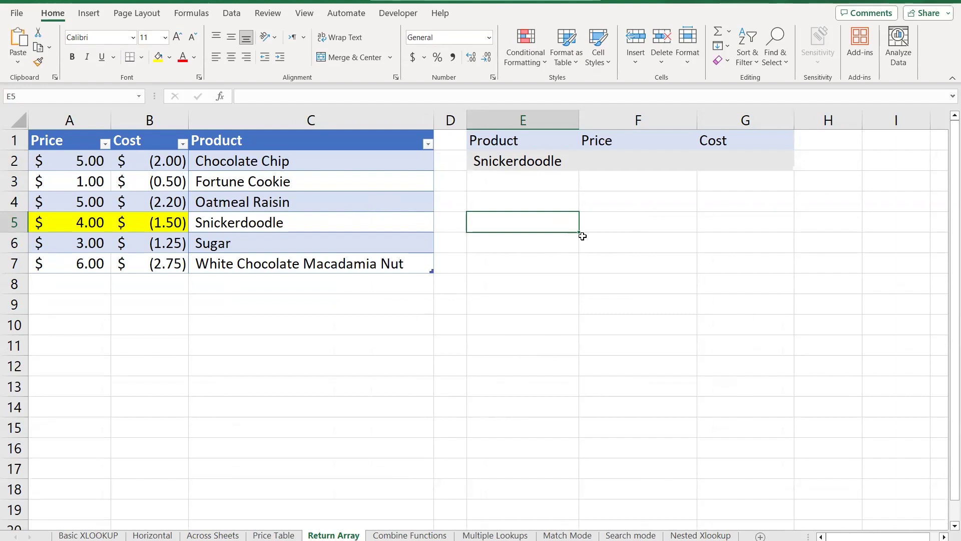
left_click(427, 534)
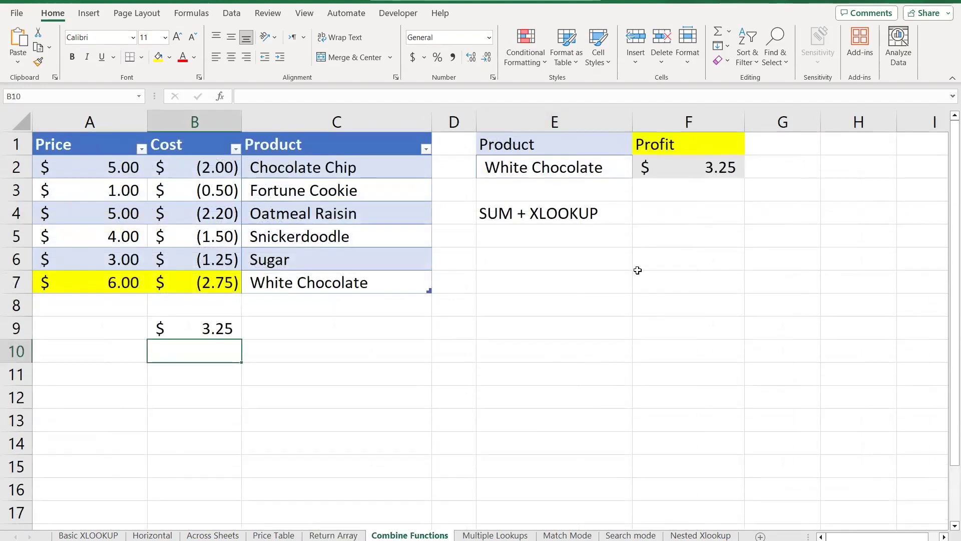
left_click(345, 533)
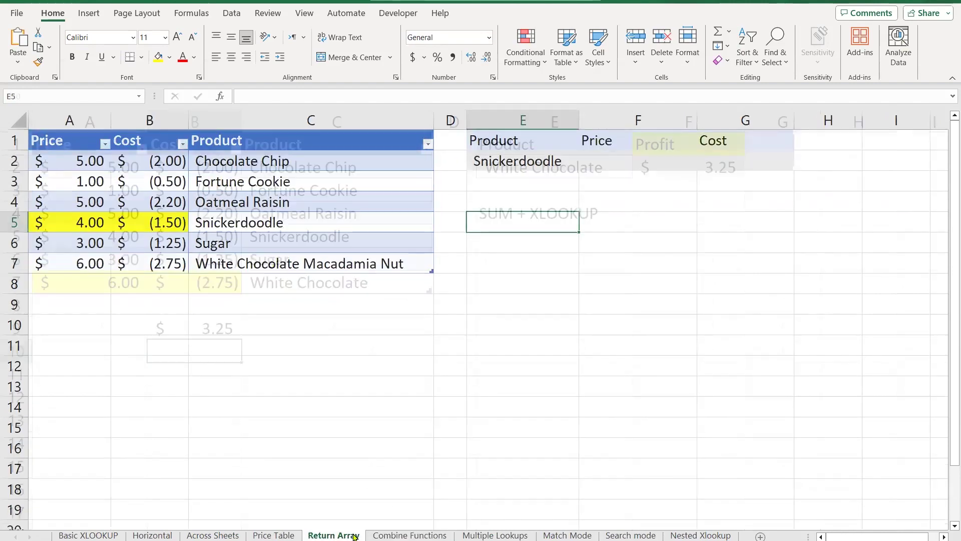
- Inspect E2's formula and Snickerdoodle's price in A5, then select result cell F2
left_click(529, 161)
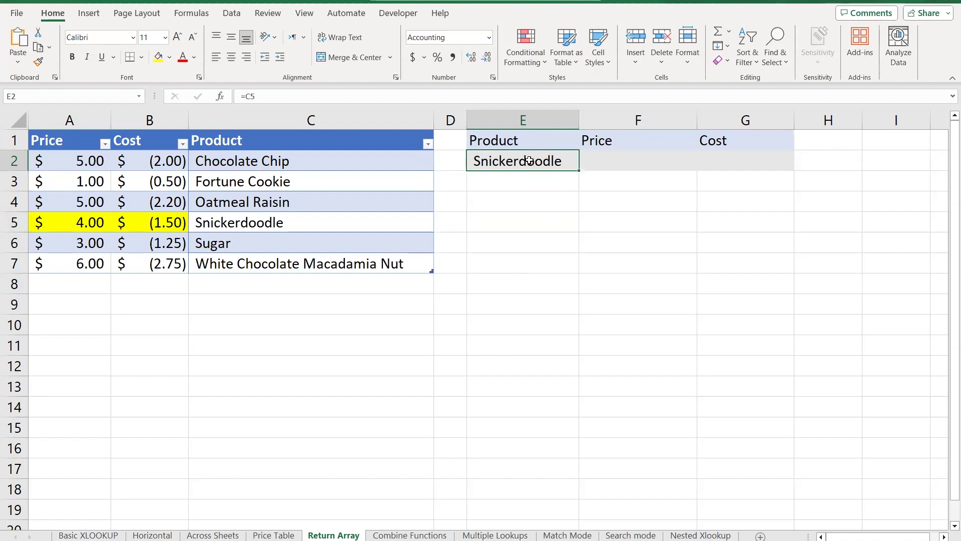
left_click(629, 159)
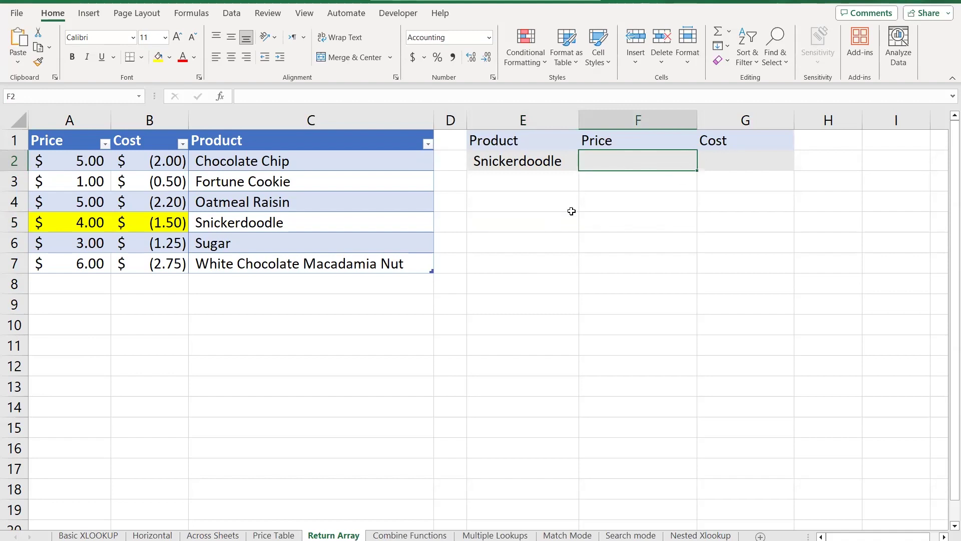
left_click(516, 164)
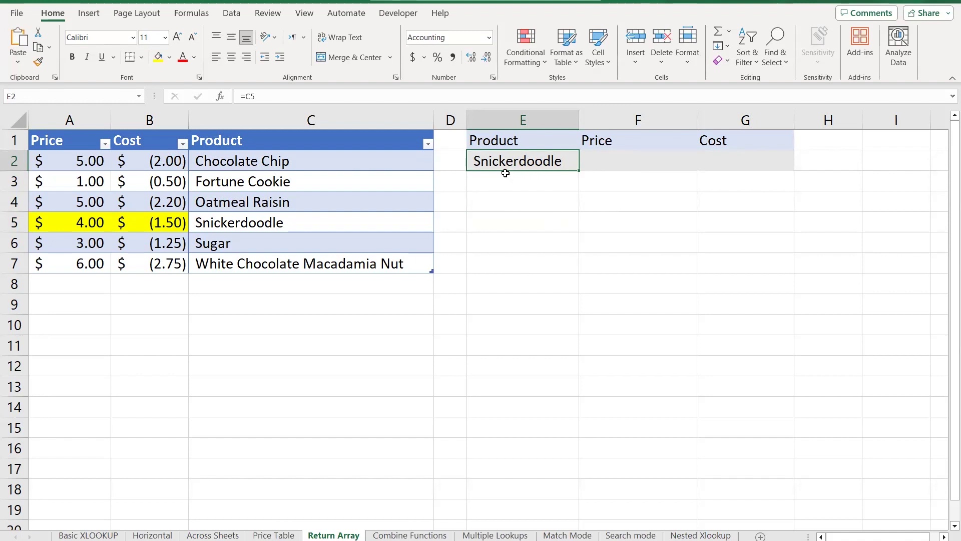
left_click(617, 166)
left_click(110, 222)
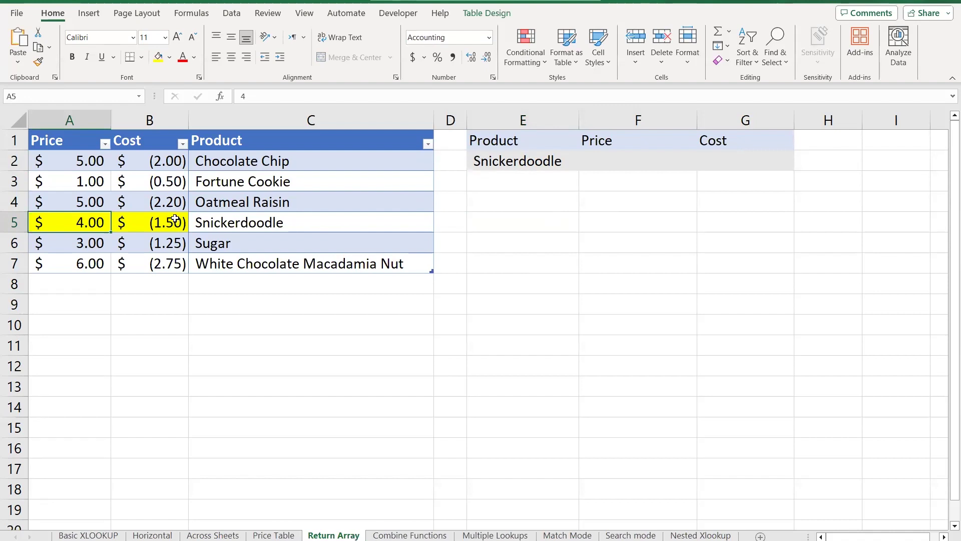
left_click(621, 164)
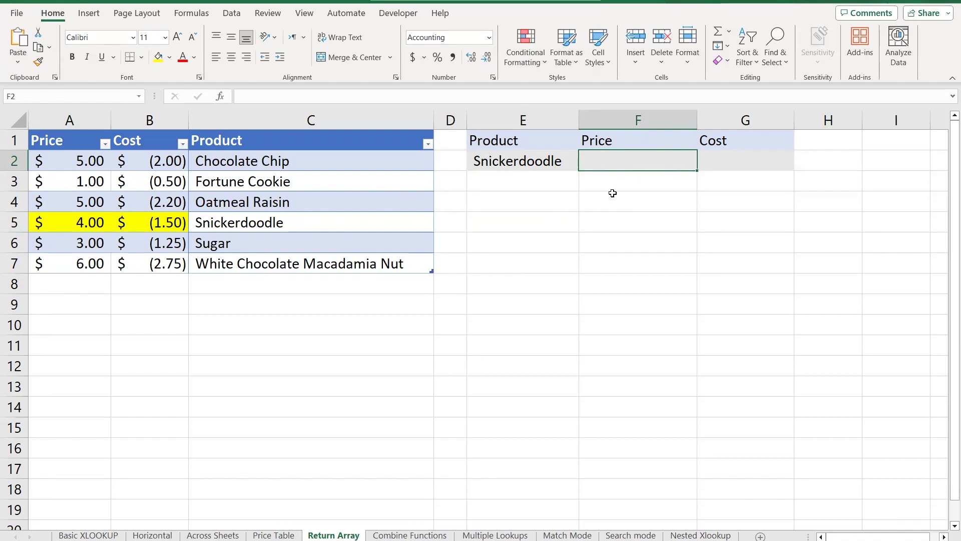
- Enter =XLOOKUP(E2,C1:C7,A1:B7) in F2 to return Snickerdoodle's price and cost
type("=")
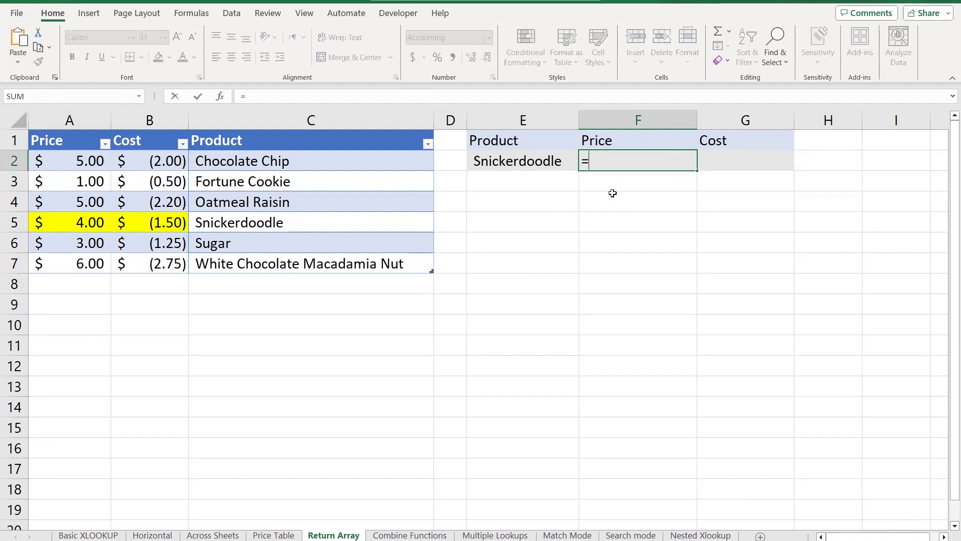
type("XL")
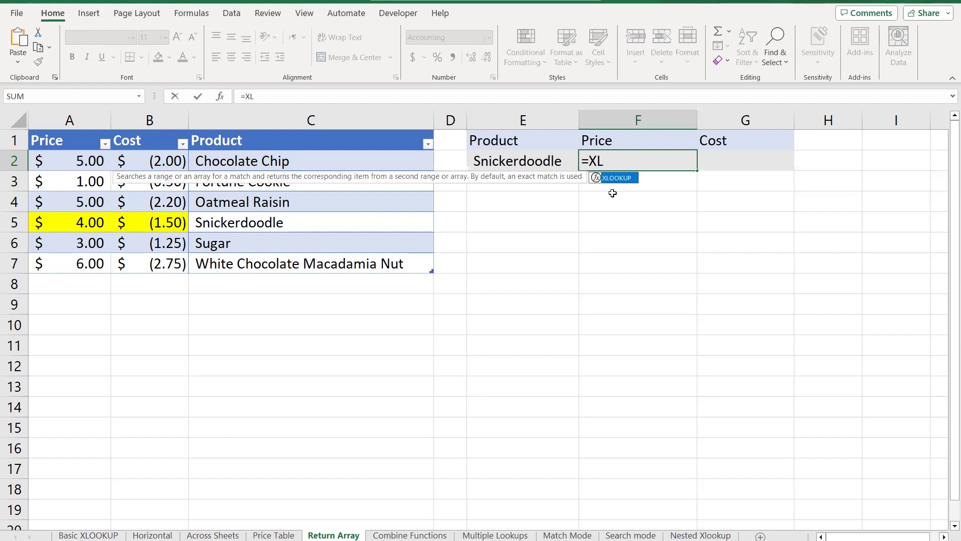
key("Tab")
left_click(523, 160)
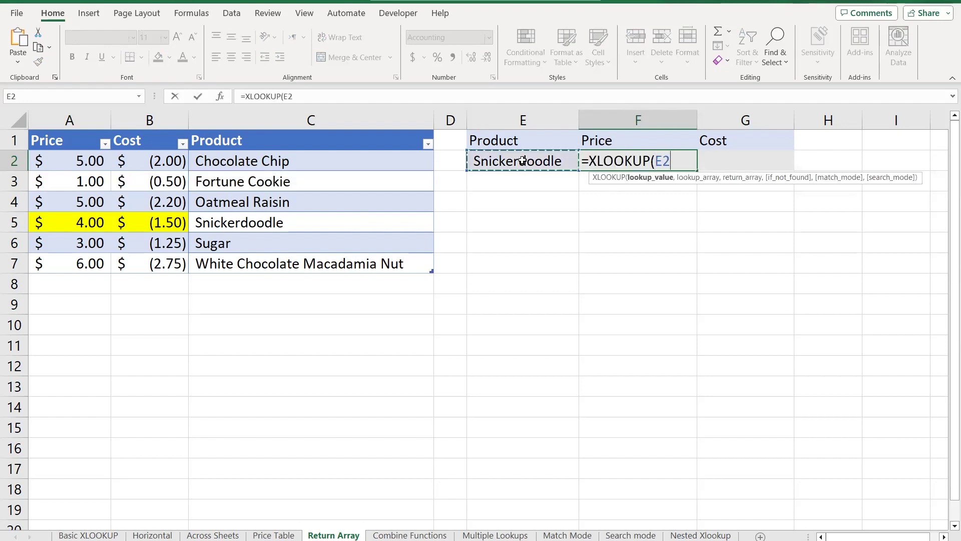
type(",")
left_click_drag(366, 142, 367, 254)
type(",")
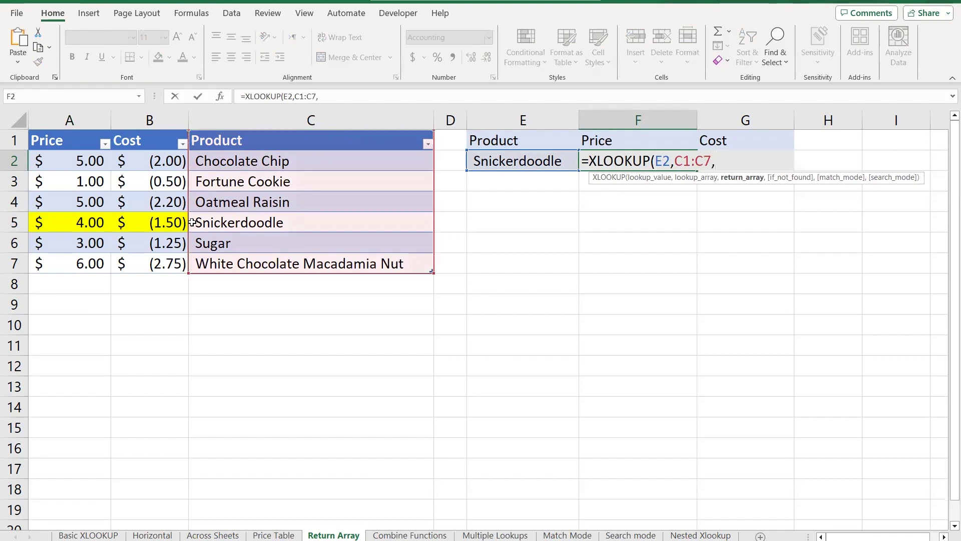
left_click(80, 139)
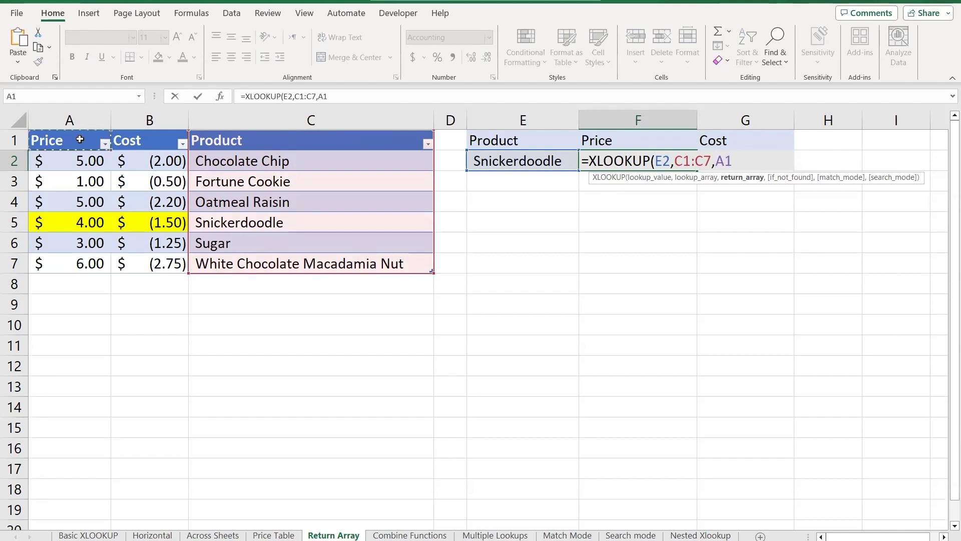
left_click_drag(79, 139, 140, 263)
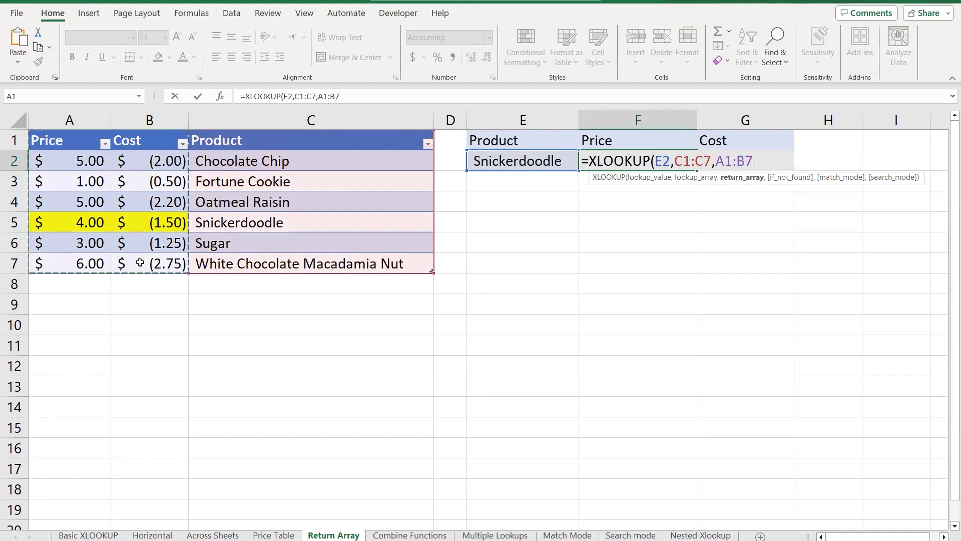
type(")")
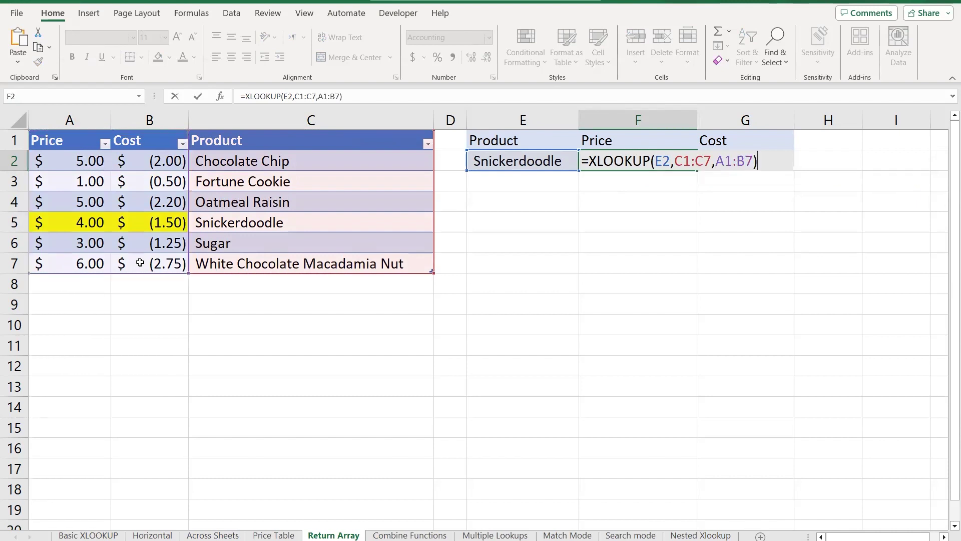
key("Return")
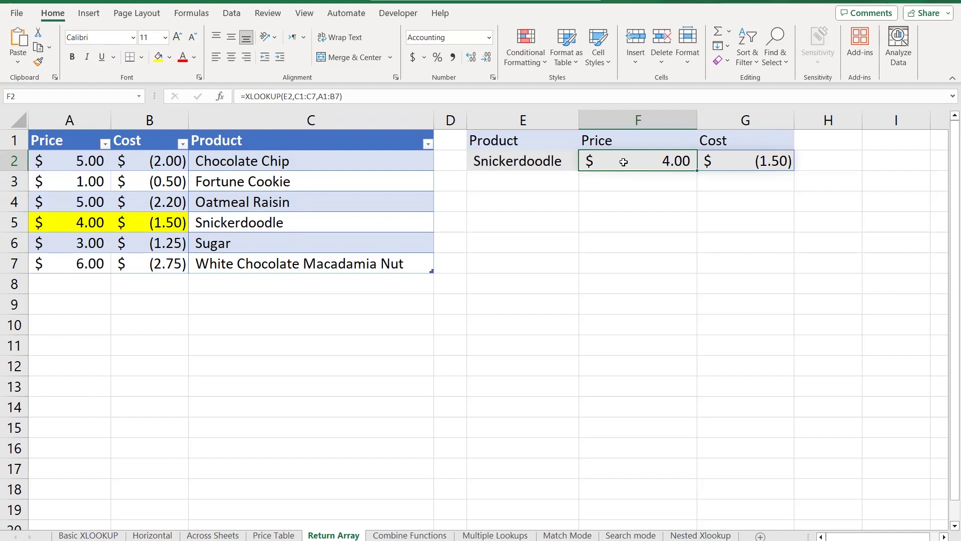
- Check the spilled $(1.50) cost in G2 and the Snickerdoodle entry in C5
left_click(733, 162)
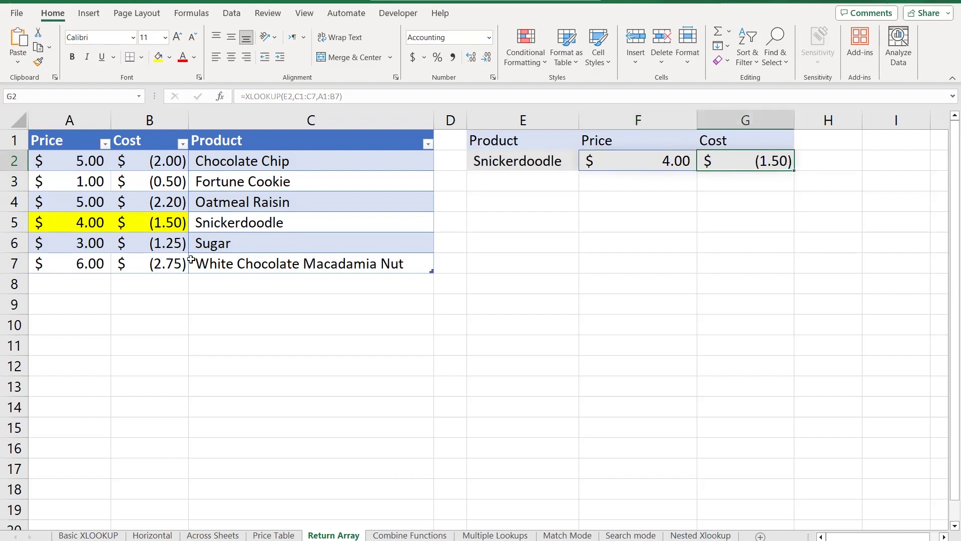
double_click(287, 222)
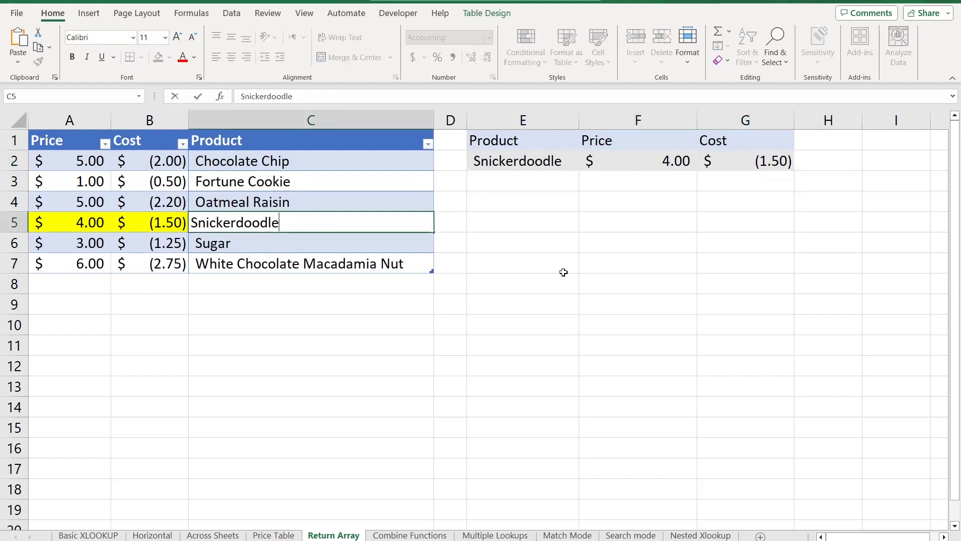
left_click(584, 220)
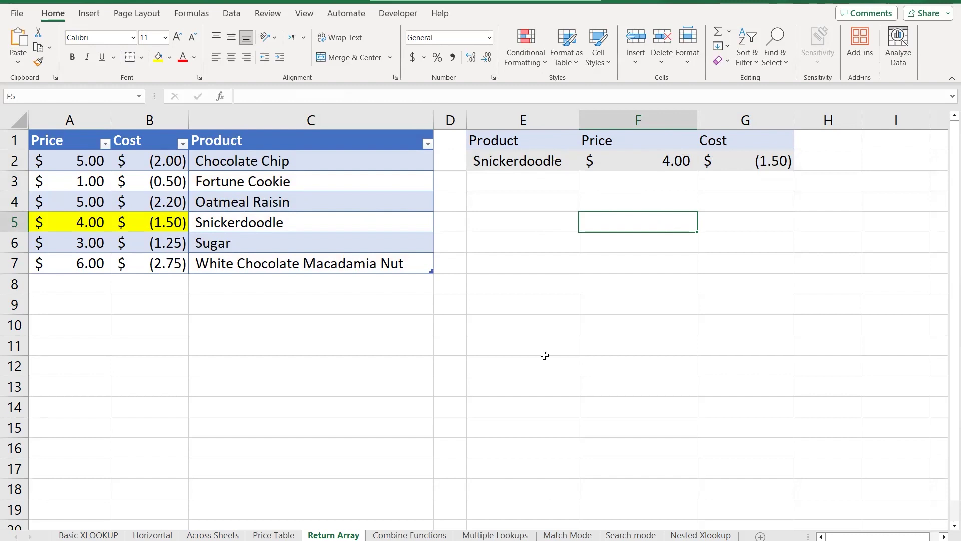
- On the Combine Functions sheet, review F2's =SUM(XLOOKUP(E2,C1:C7,A1:B7)) profit of $3.25
left_click(437, 536)
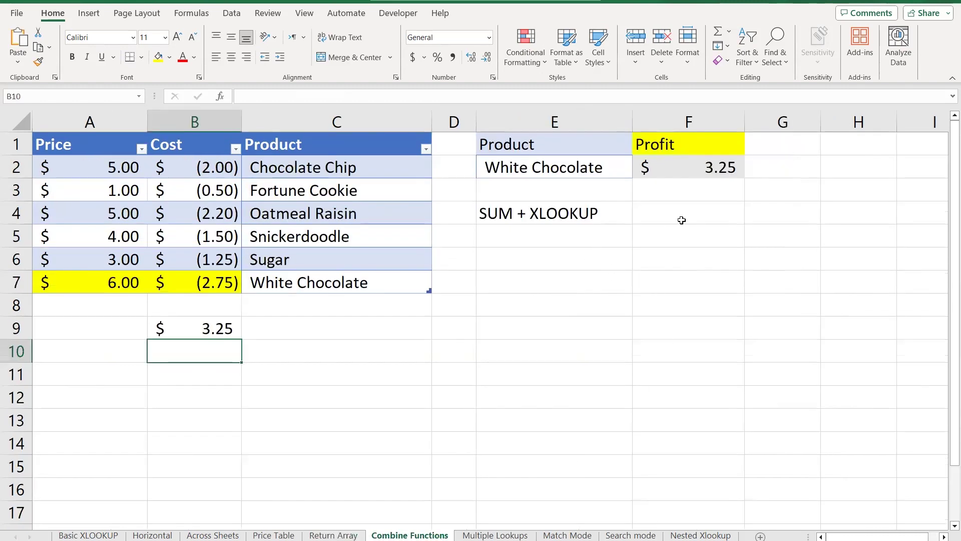
left_click(678, 166)
double_click(680, 169)
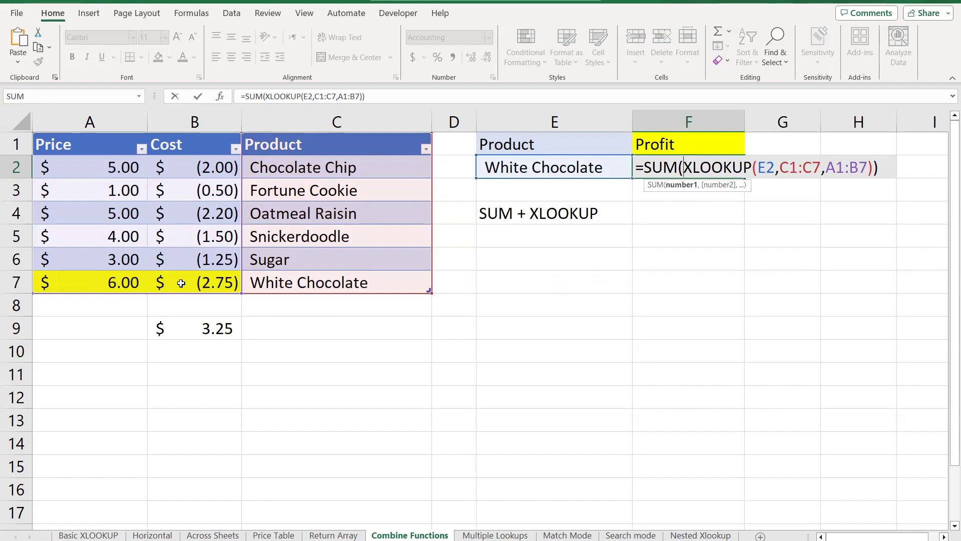
key("Return")
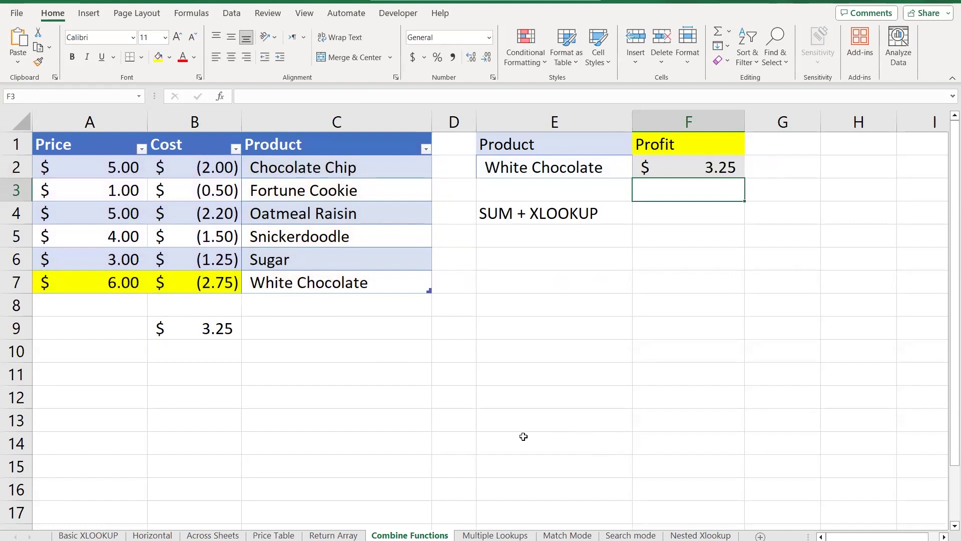
- On the Multiple Lookups sheet, review the Product and Type columns and the Oatmeal Raisin, Classic criteria in E2:F2
left_click(516, 536)
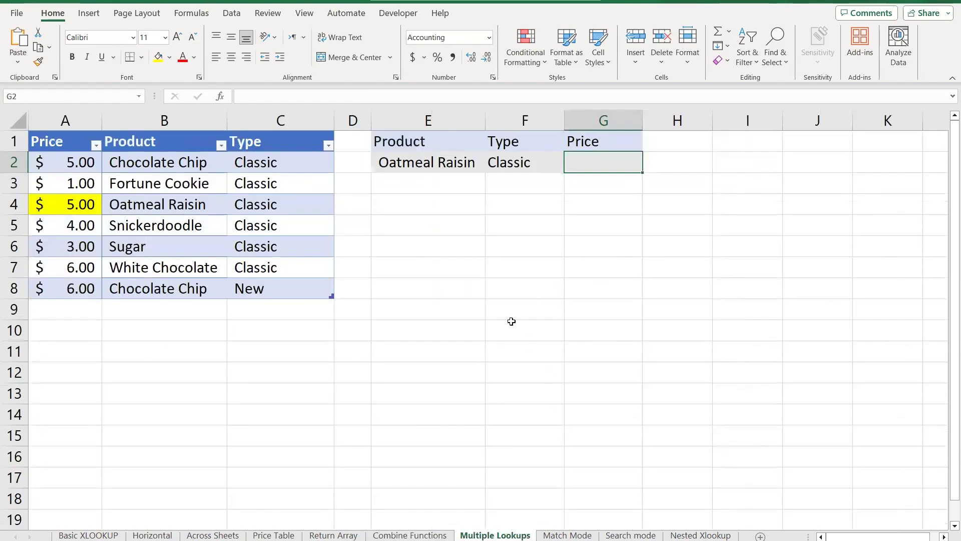
left_click(192, 193)
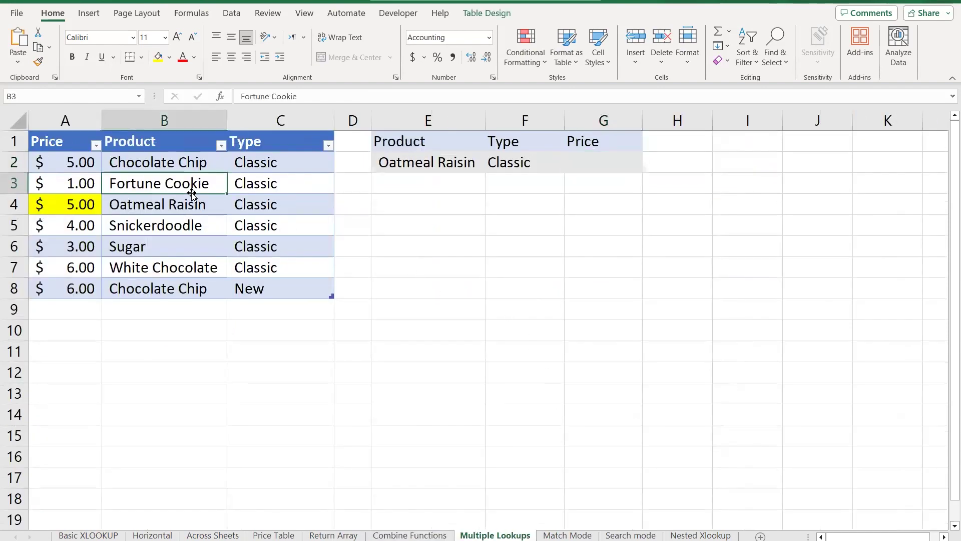
left_click_drag(165, 164, 166, 286)
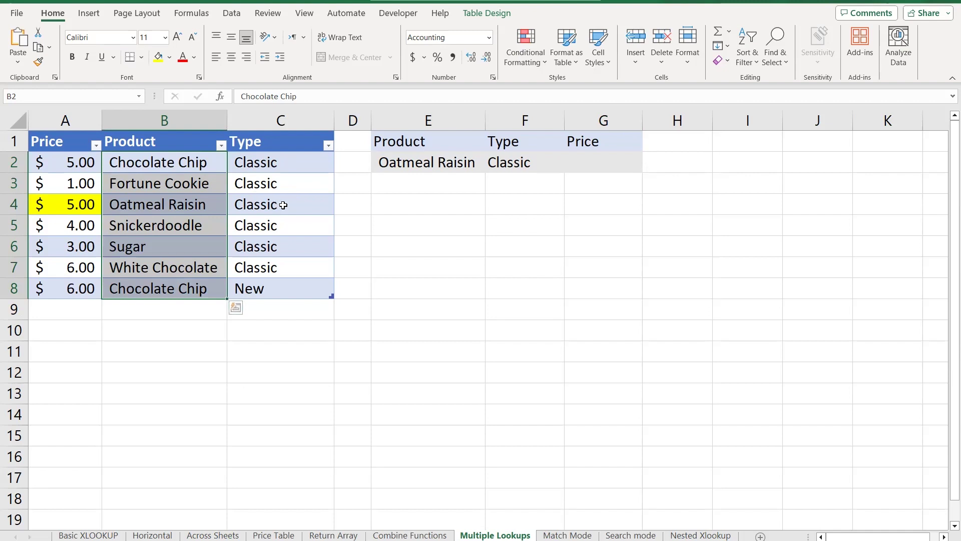
left_click(306, 291)
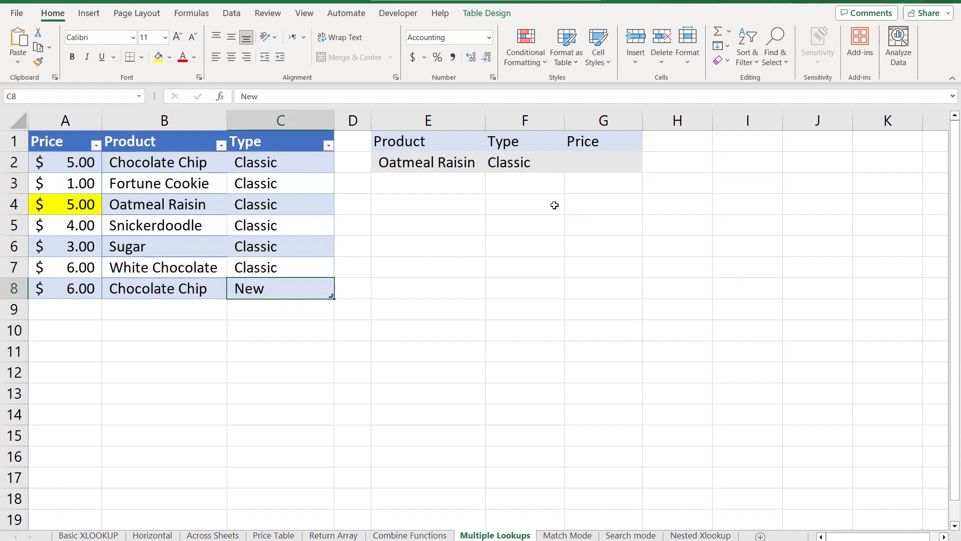
left_click(446, 158)
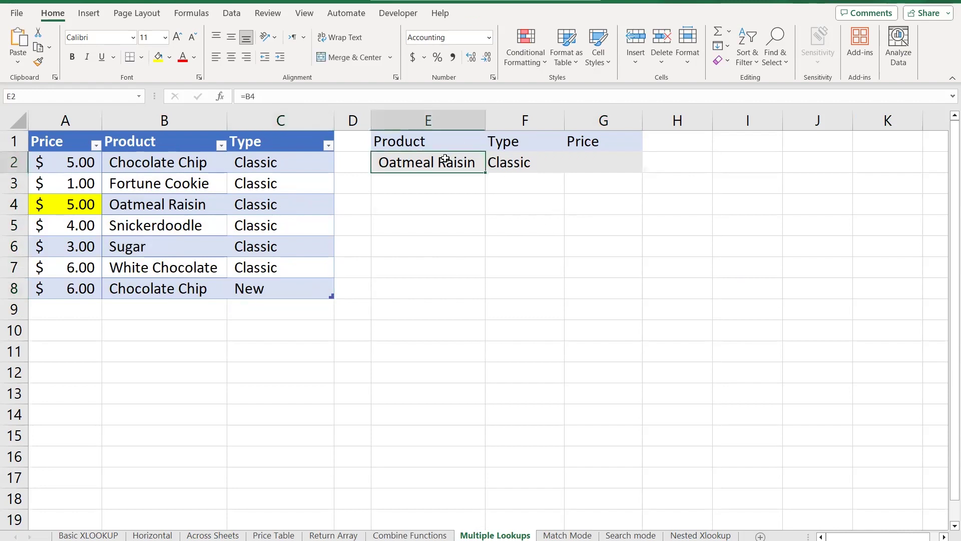
left_click(527, 165)
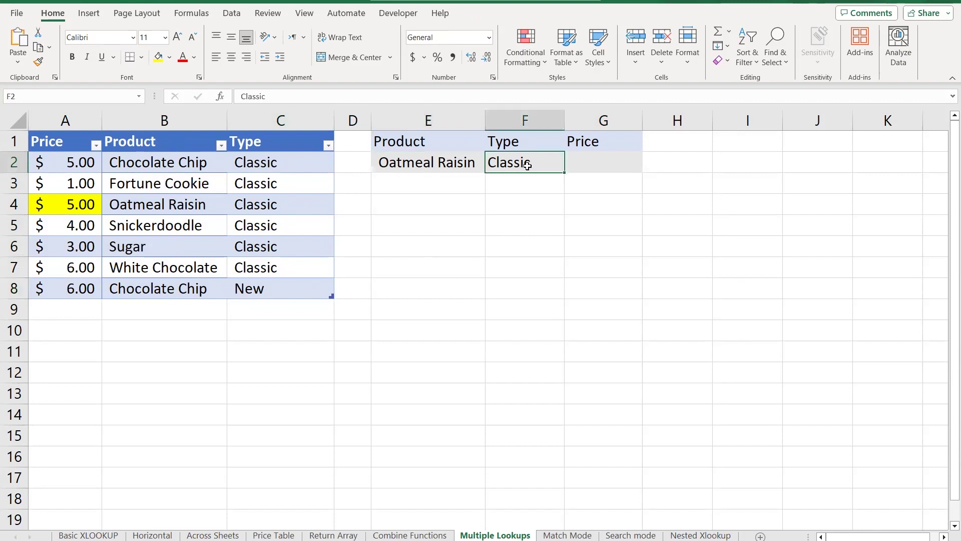
left_click(600, 163)
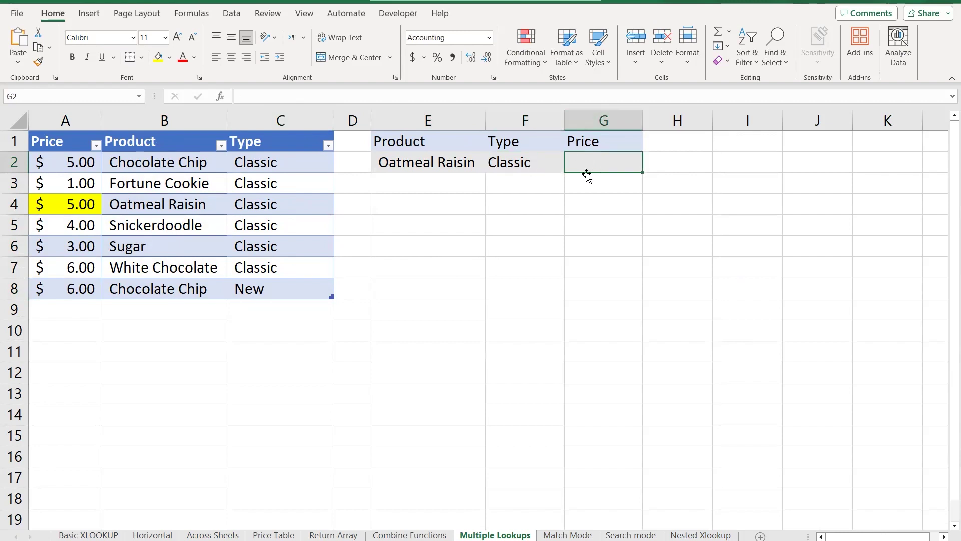
left_click(435, 162)
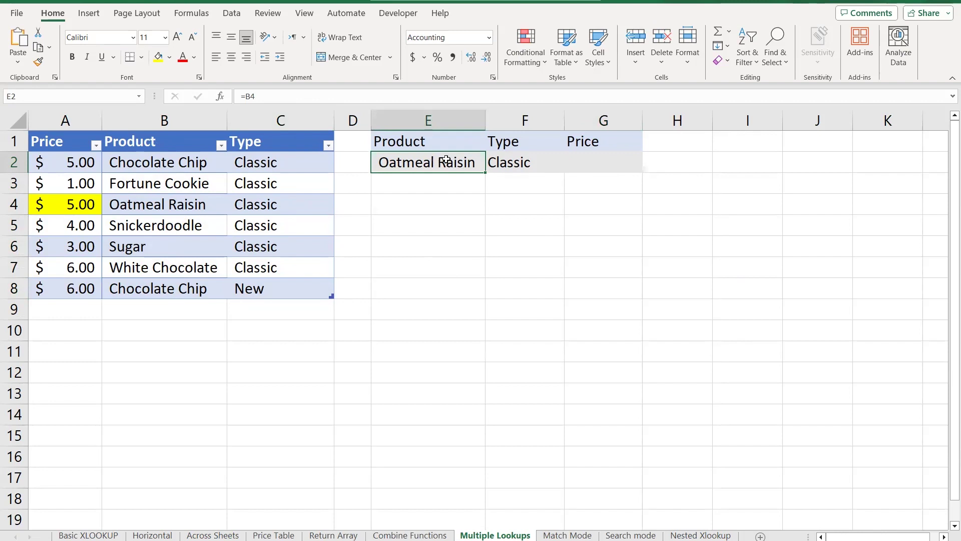
left_click(536, 164)
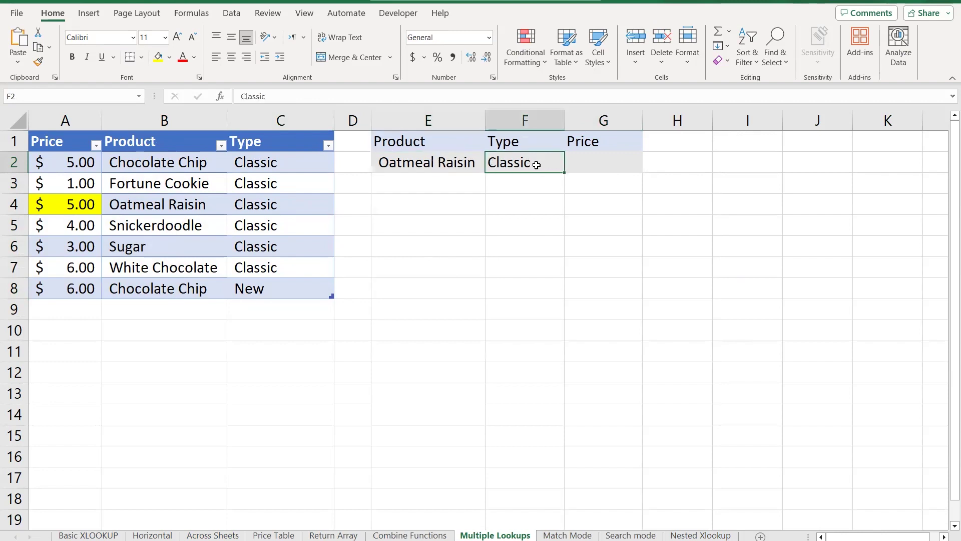
left_click(596, 164)
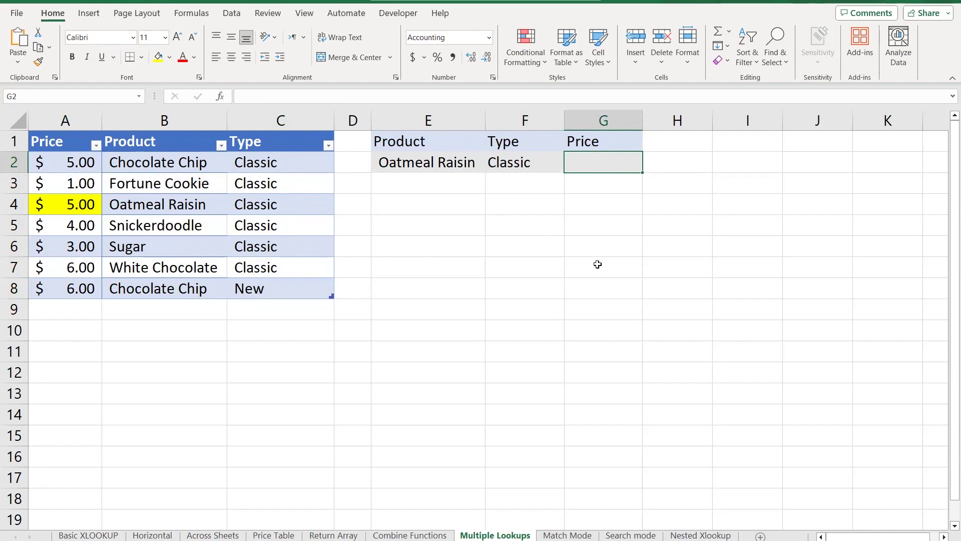
- Start an XLOOKUP in G2 with E2&F2 as the combined lookup value
type("=X")
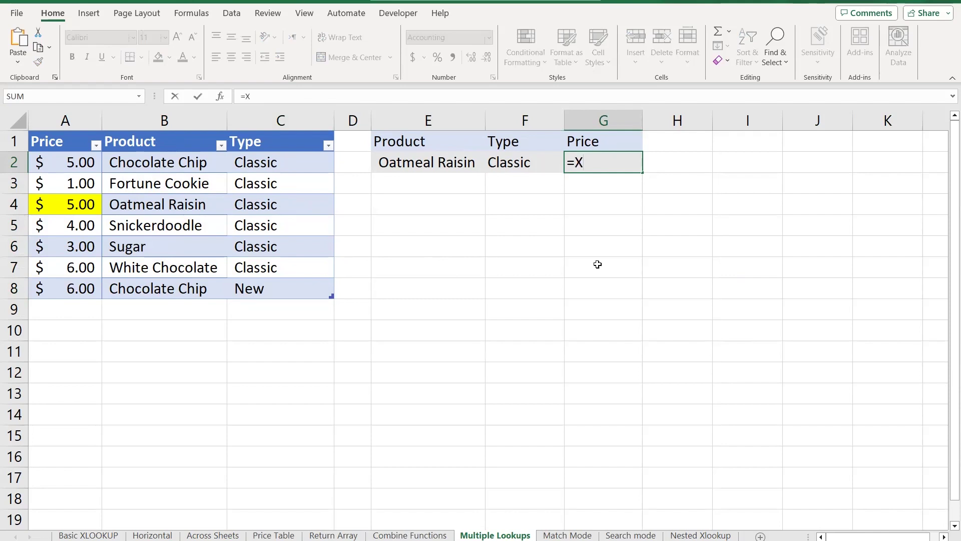
type("L")
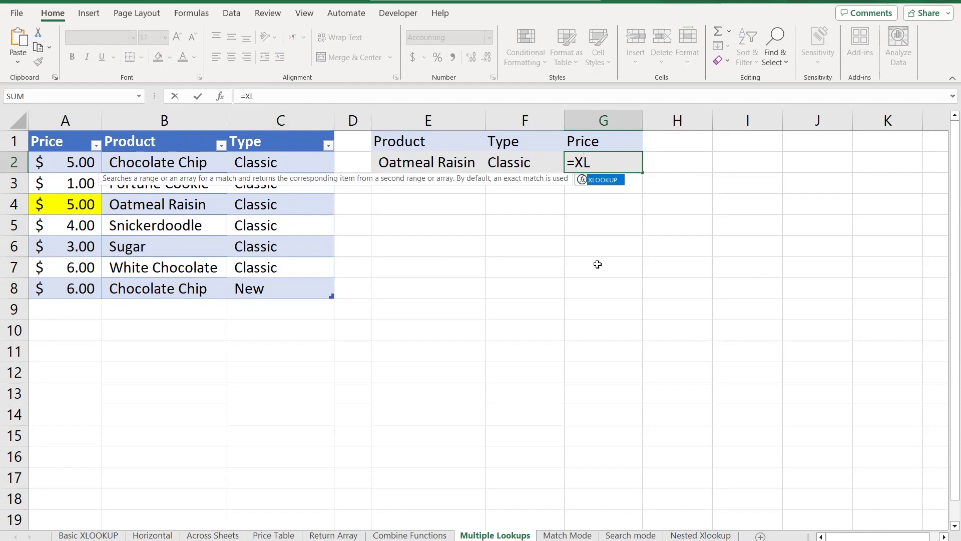
key("Tab")
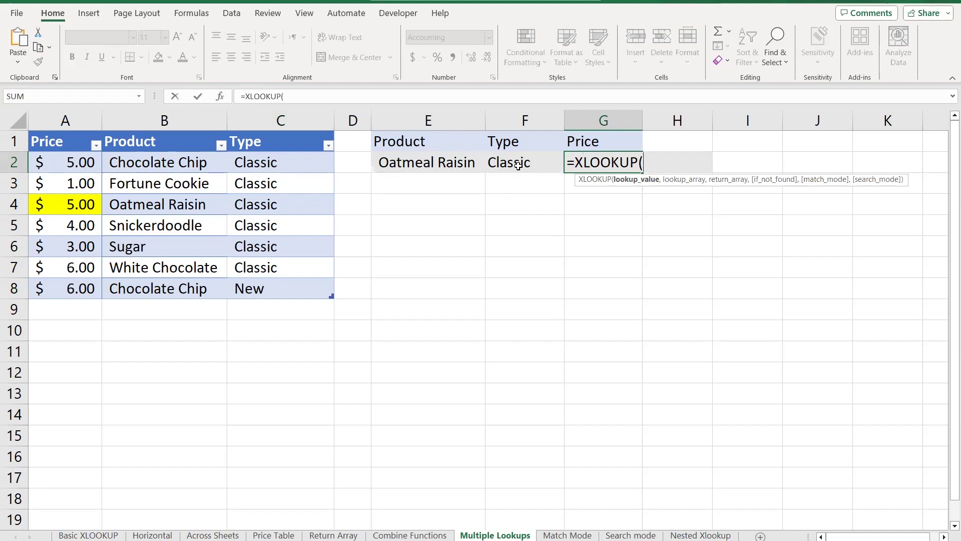
left_click(436, 161)
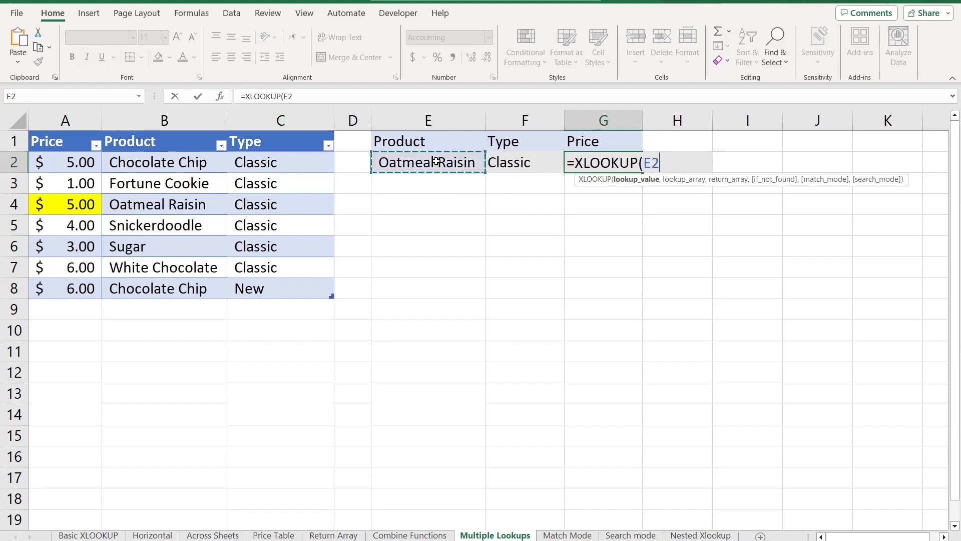
type("&")
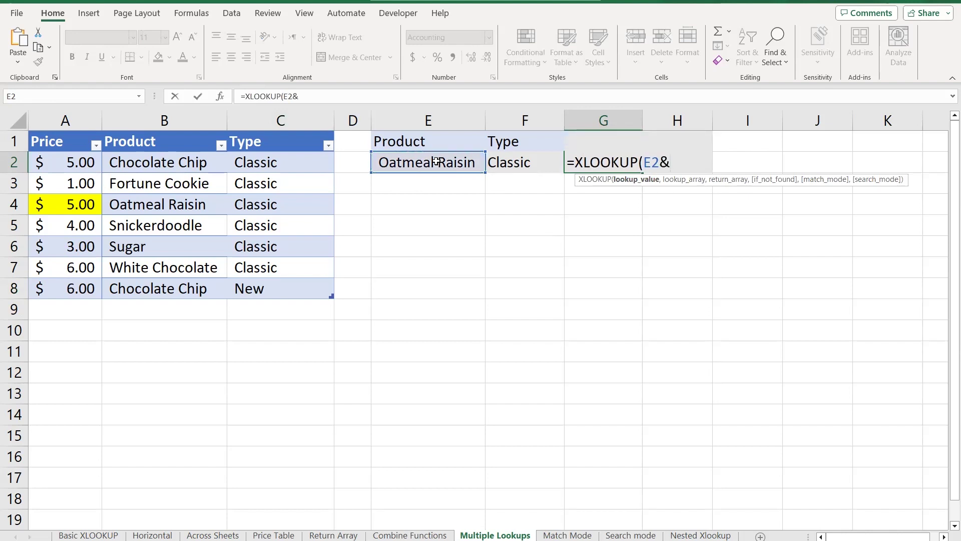
left_click(518, 163)
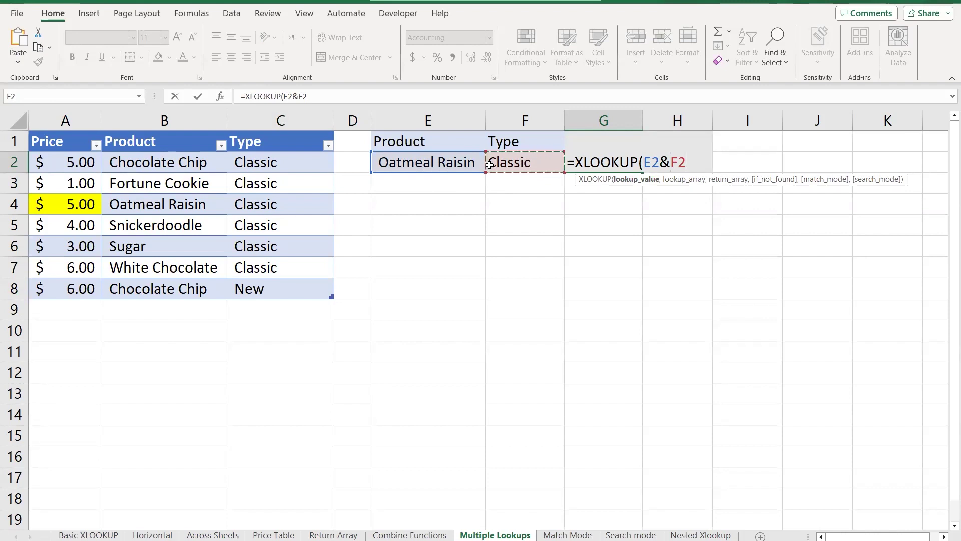
type(",")
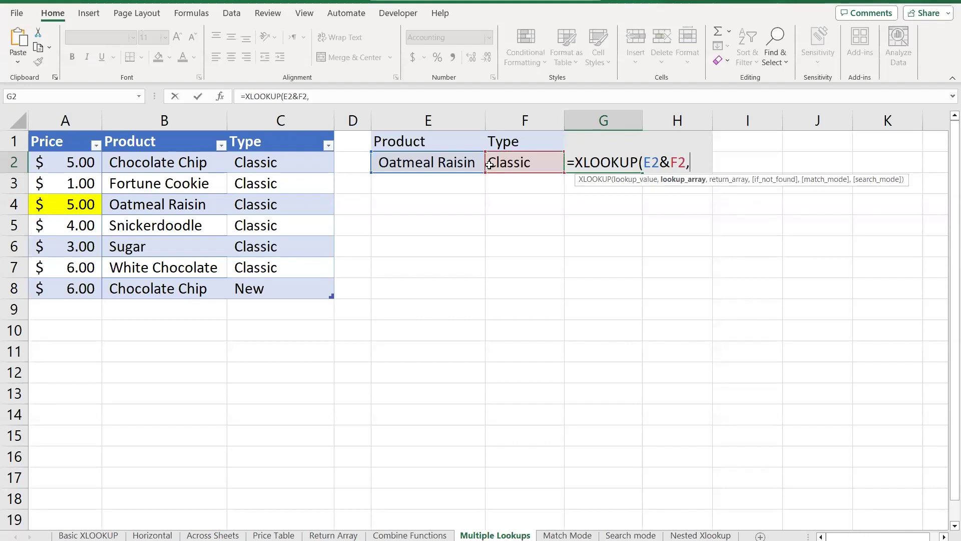
- Complete it with lookup array B1:B8&C1:C8 and return array A1:A8, returning $5.00
left_click(176, 146)
left_click_drag(176, 145, 174, 169)
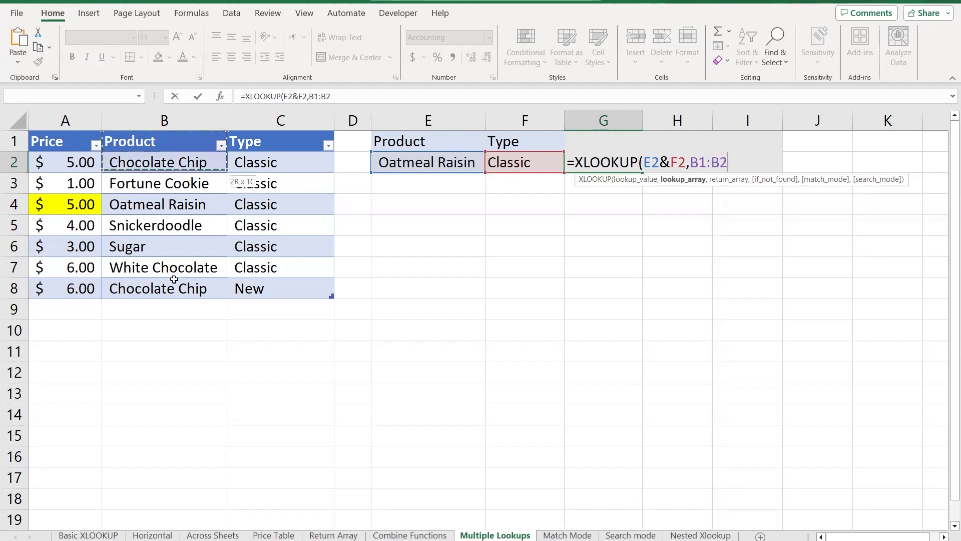
left_click_drag(174, 279, 174, 279)
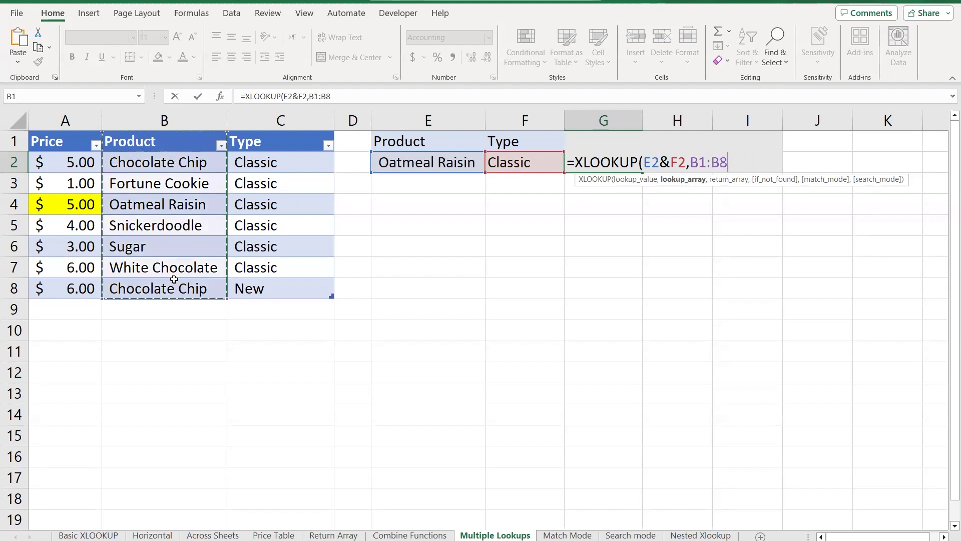
type("&")
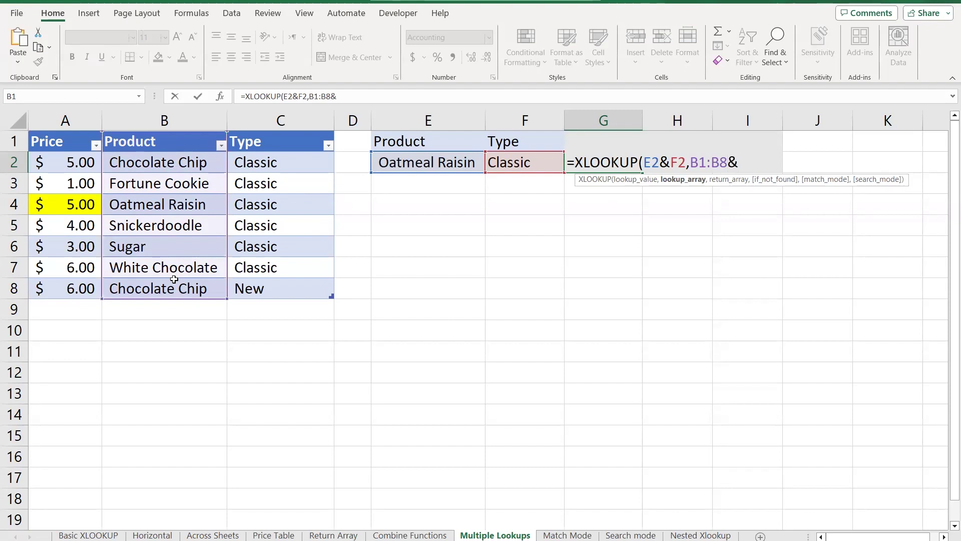
left_click(271, 143)
left_click_drag(271, 143, 280, 286)
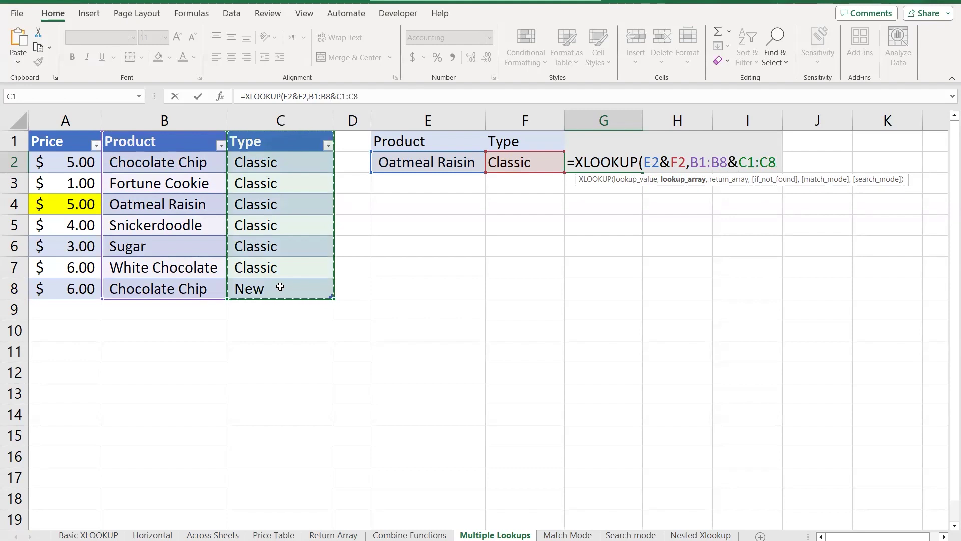
type(",")
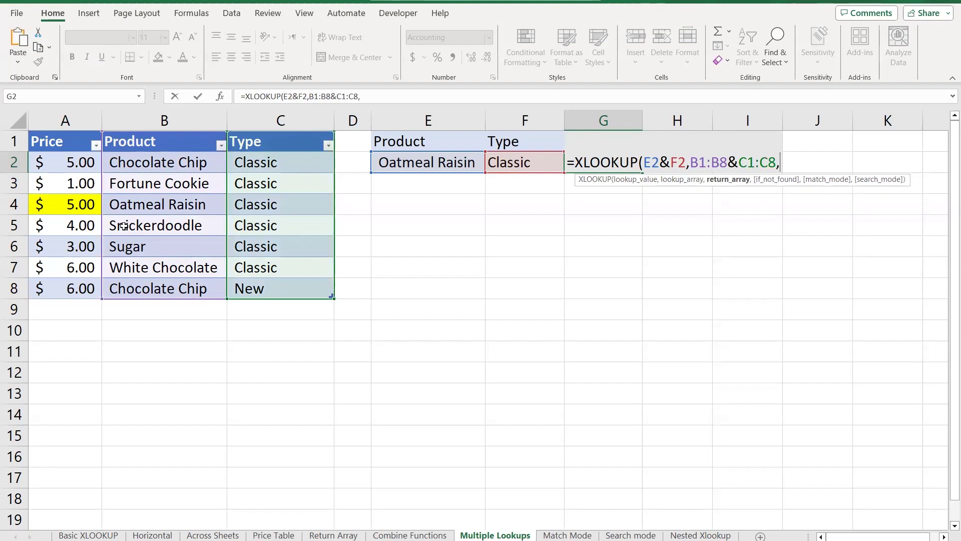
left_click(50, 146)
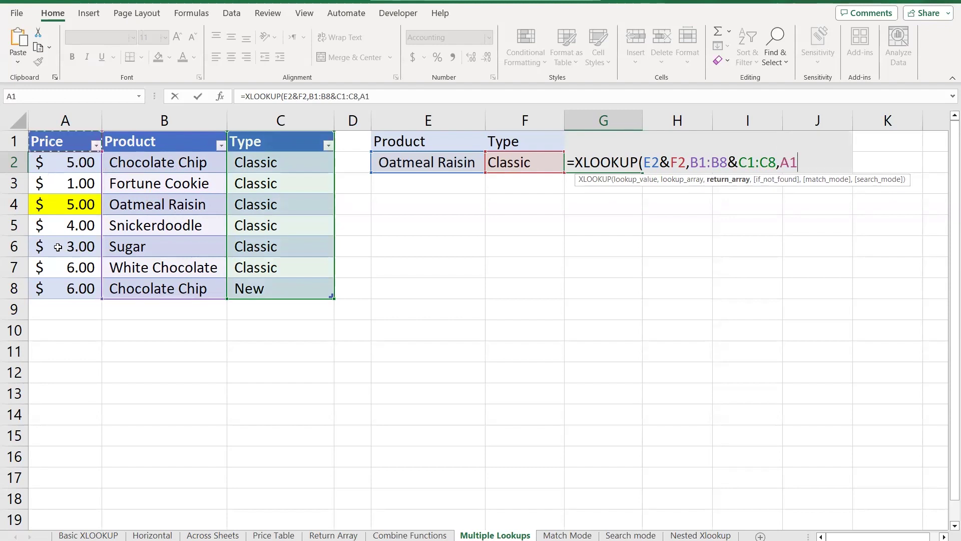
left_click(65, 281, "shift")
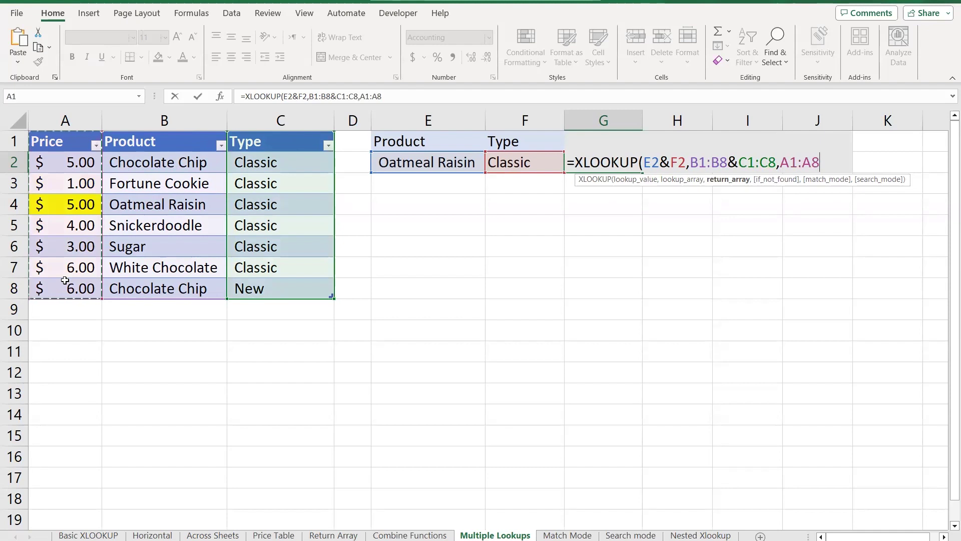
type(")")
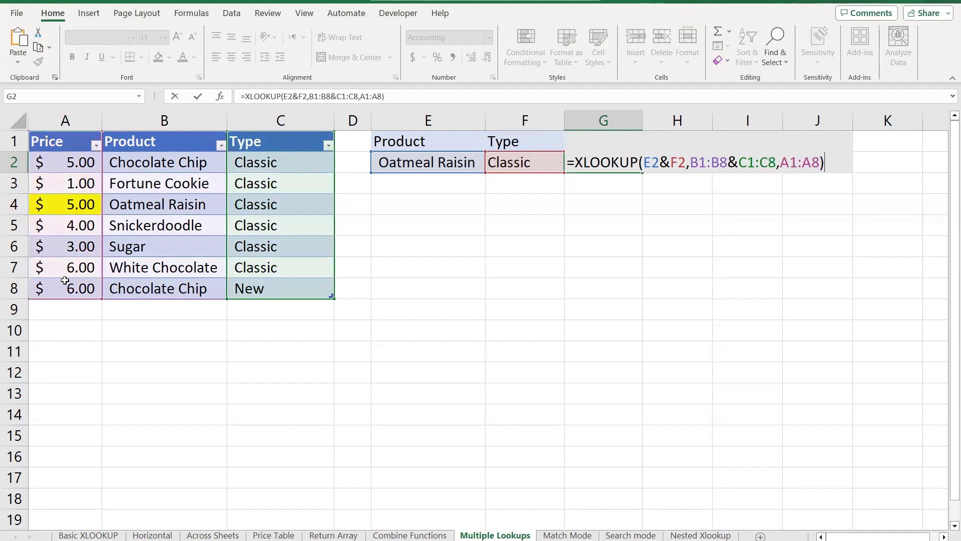
key("Return")
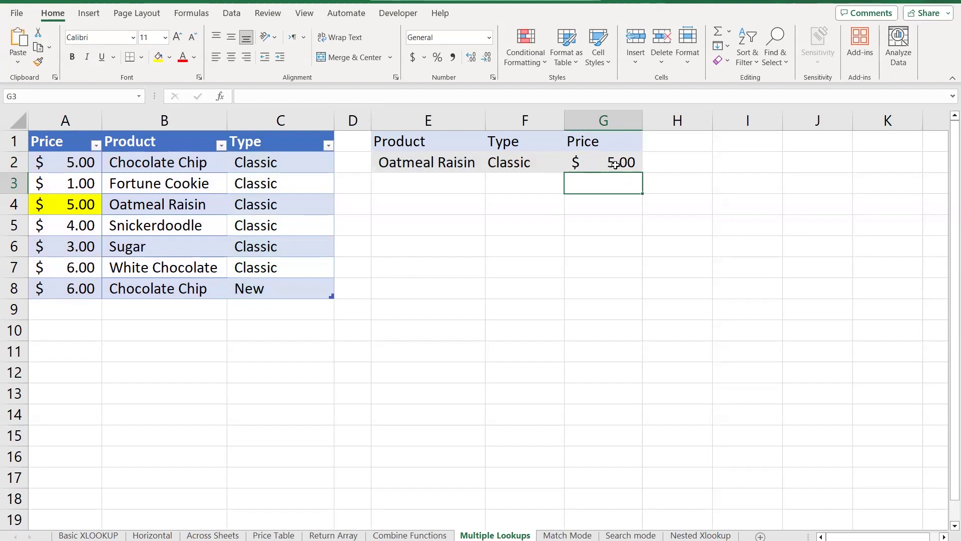
- Fill B4:C4 yellow so the whole Oatmeal Raisin Classic row is highlighted
left_click_drag(192, 206, 249, 203)
left_click(159, 57)
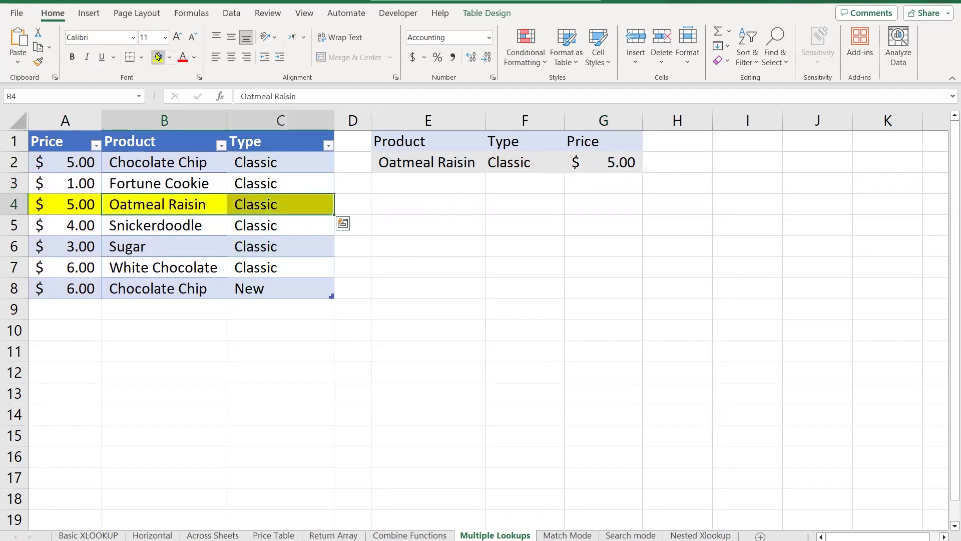
left_click(270, 204)
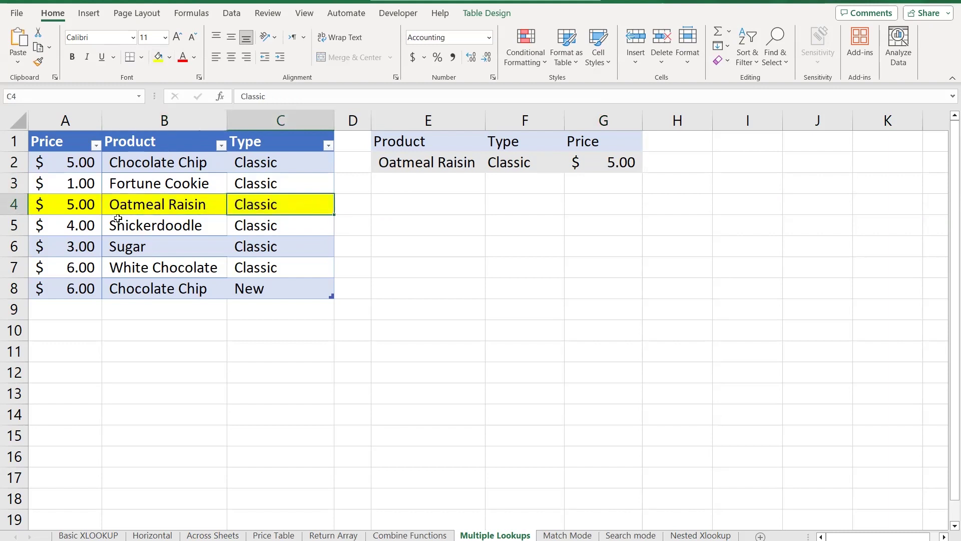
left_click(585, 167)
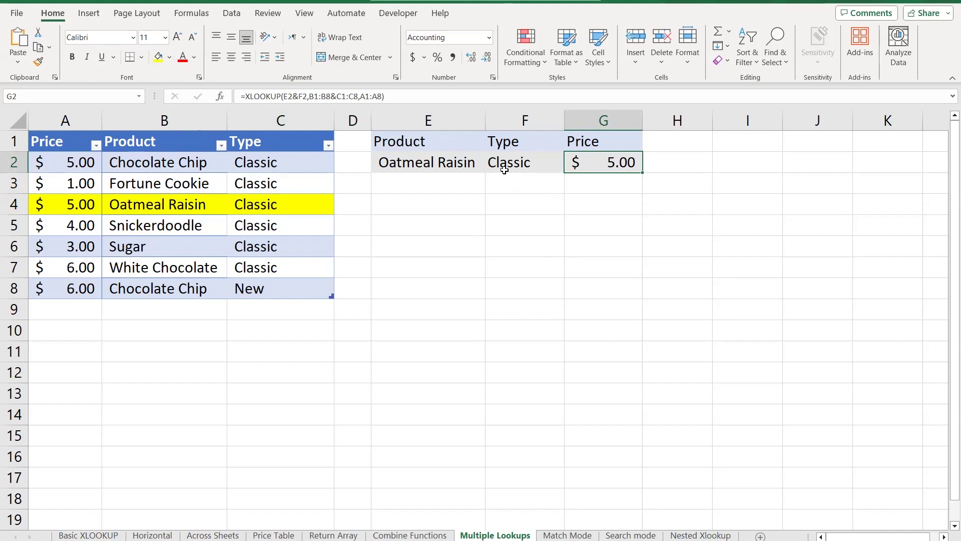
left_click(528, 164)
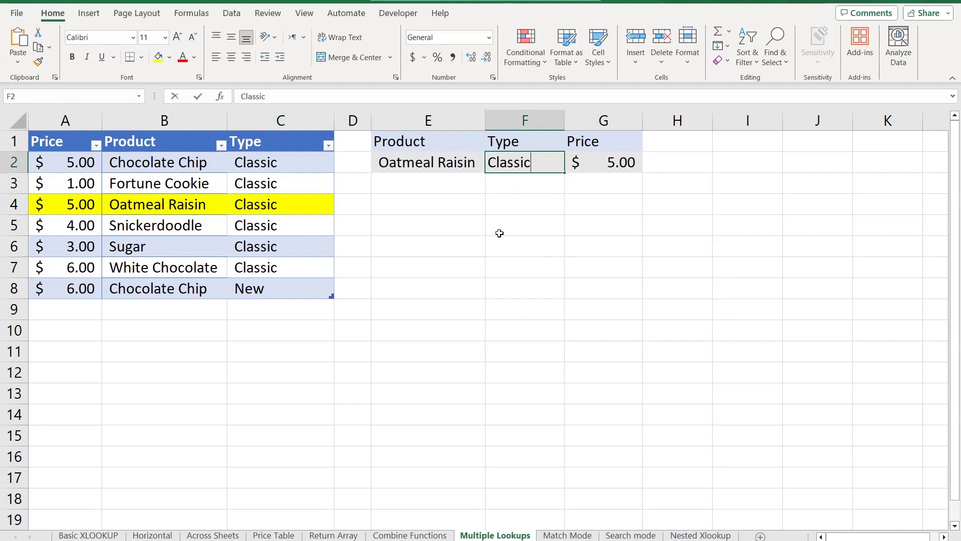
- Change F2's Type from Classic to New, making G2 return #N/A
type("New")
key("Return")
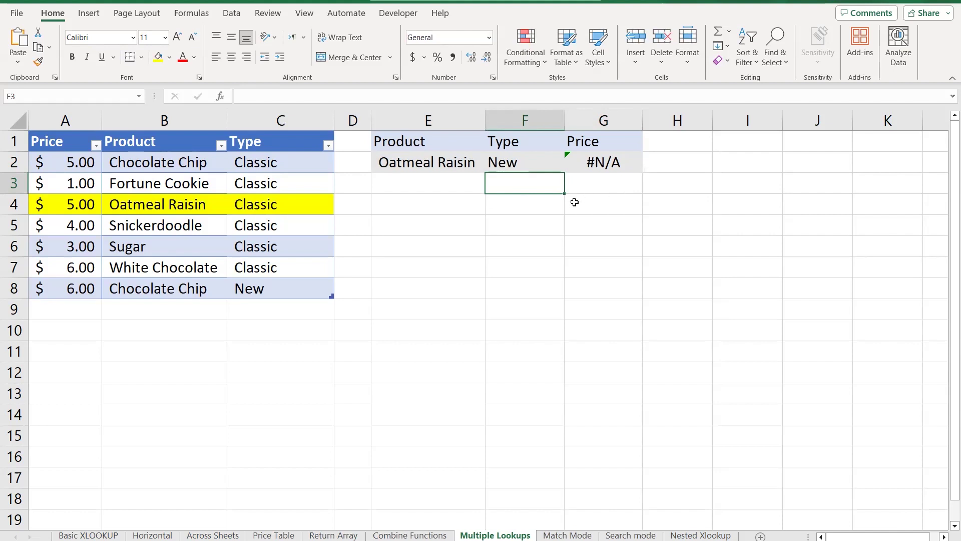
- Type the notes IFERROR in E5 and IFNA in E6
left_click(464, 226)
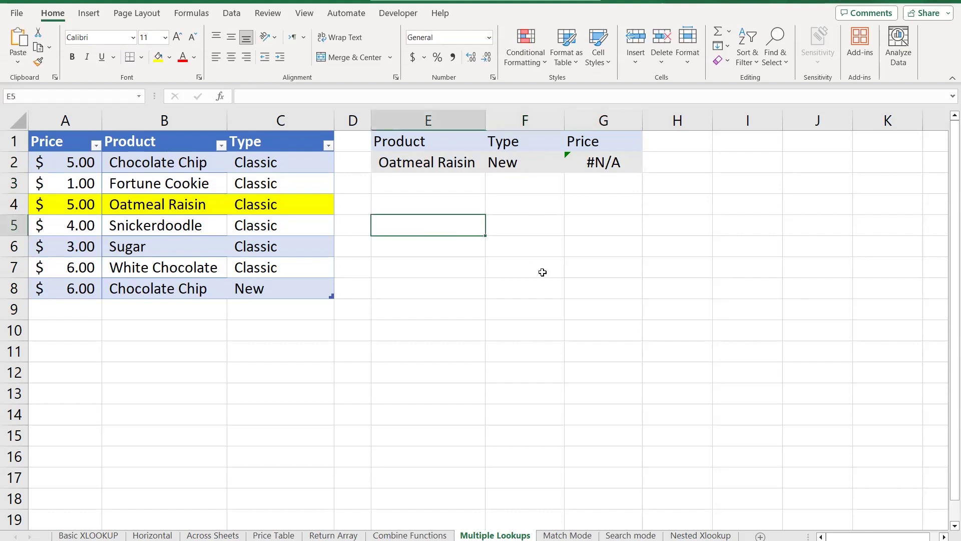
type("ife")
key("BackSpace")
key("BackSpace")
key("BackSpace")
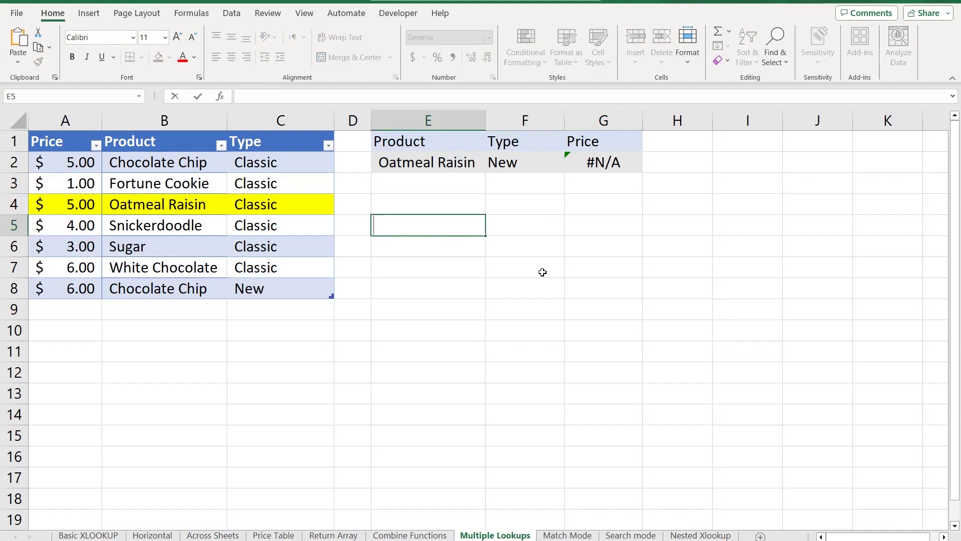
type("IFERROR")
key("Return")
type("IFNA")
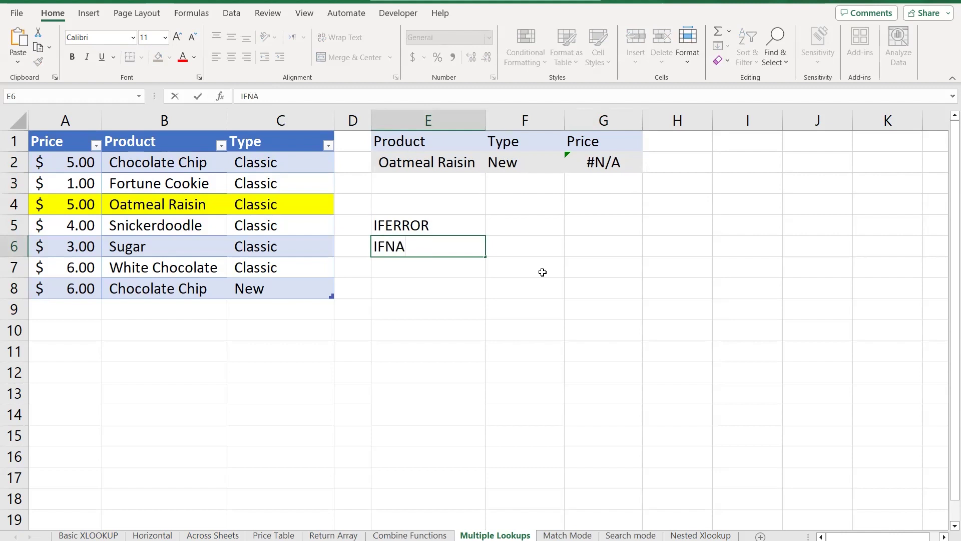
key("Return")
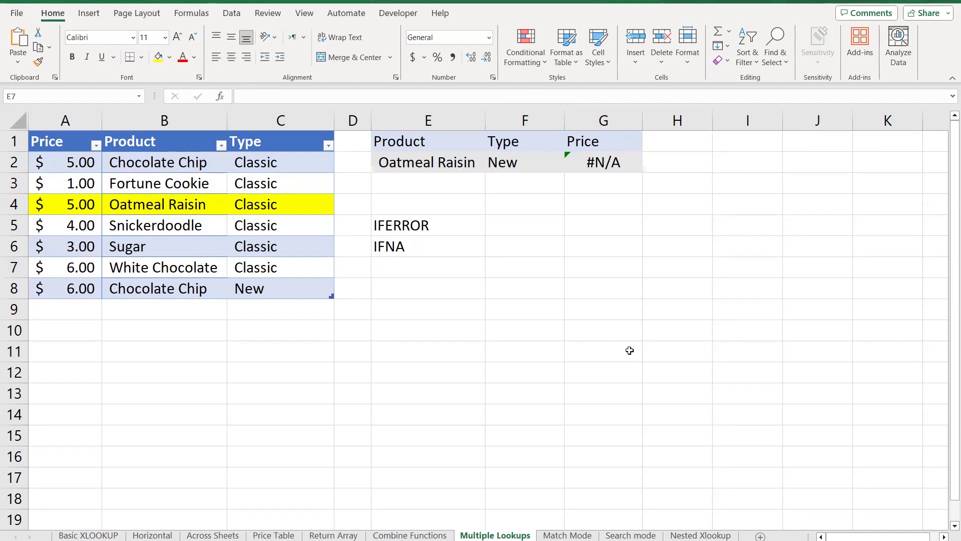
- Add "PRODUCT DOES NOT EXIST" as G2's XLOOKUP not-found argument and AutoFit column G
left_click(603, 162)
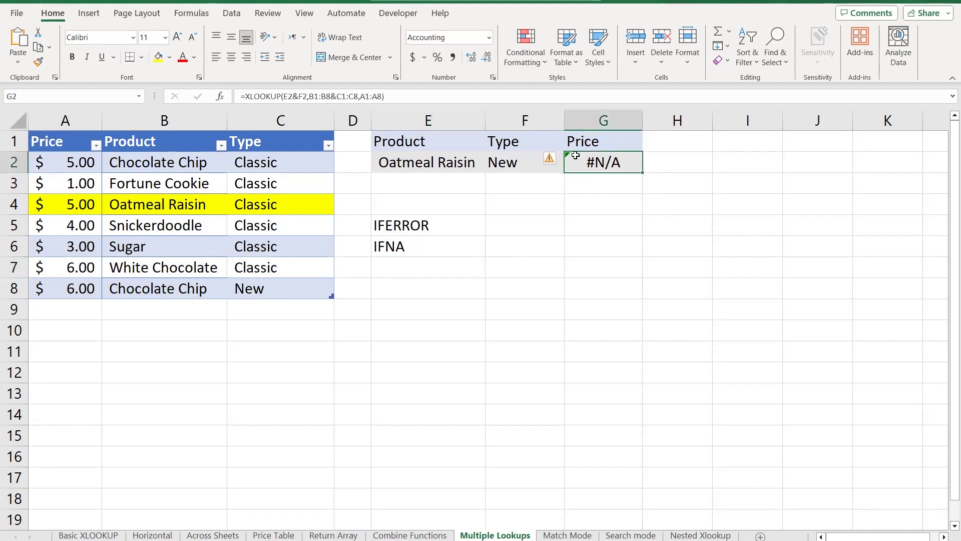
left_click(439, 96)
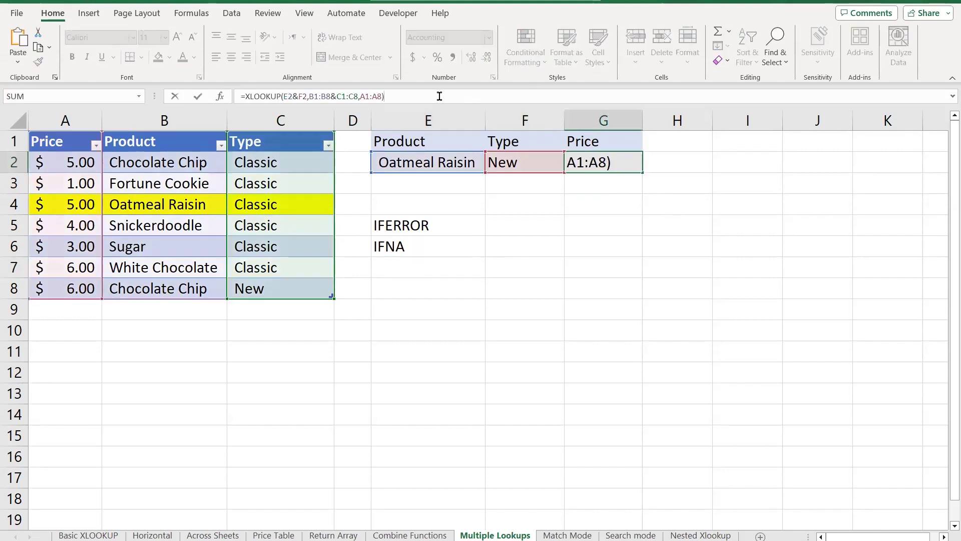
key("BackSpace")
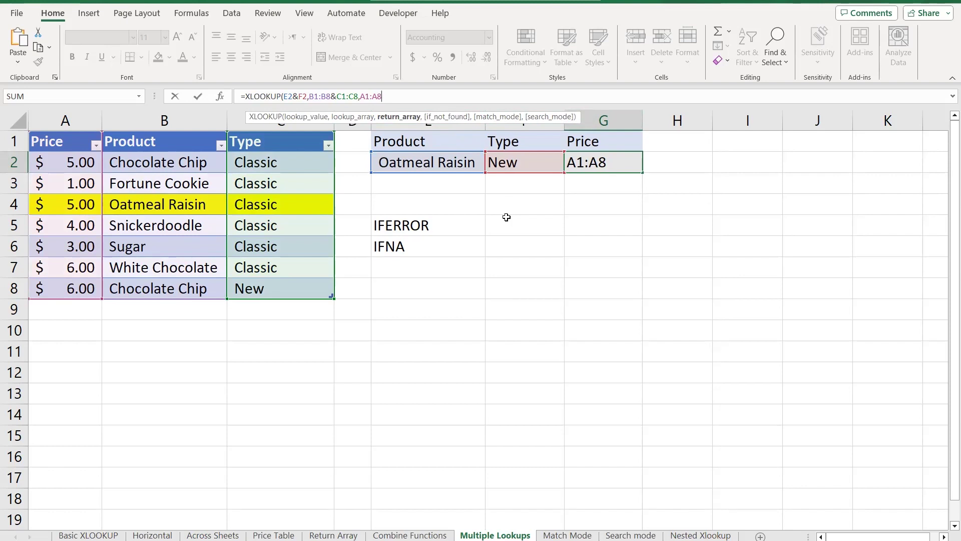
type(",")
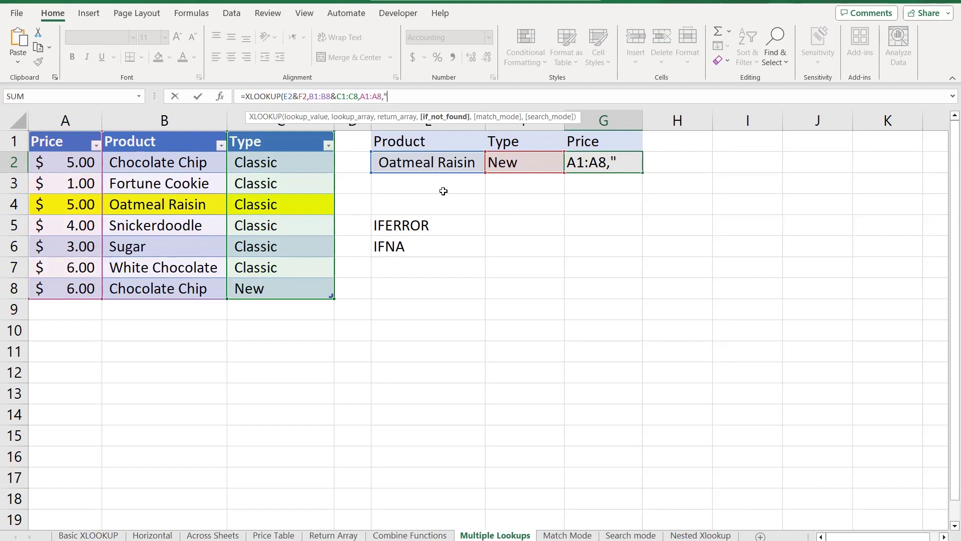
type("PRODUCT")
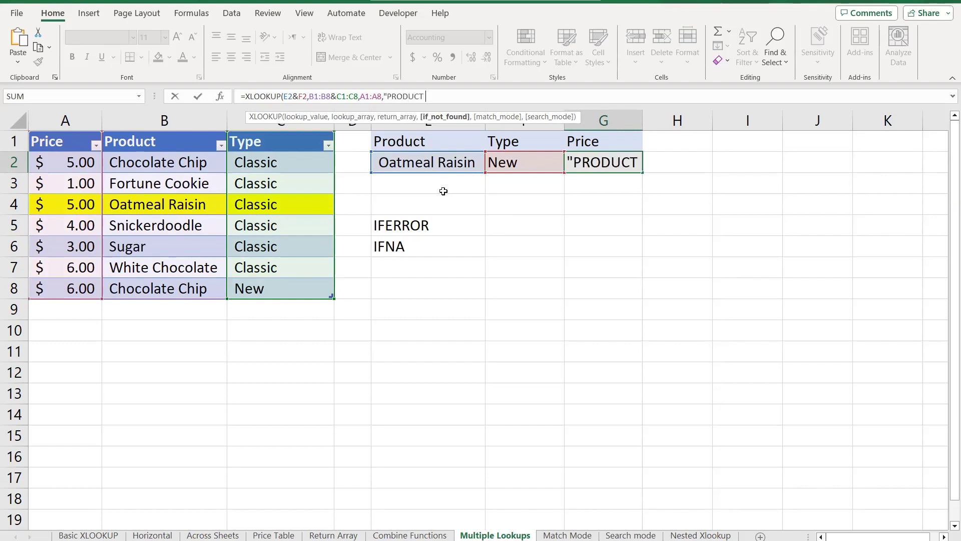
type(" DOES NOT ")
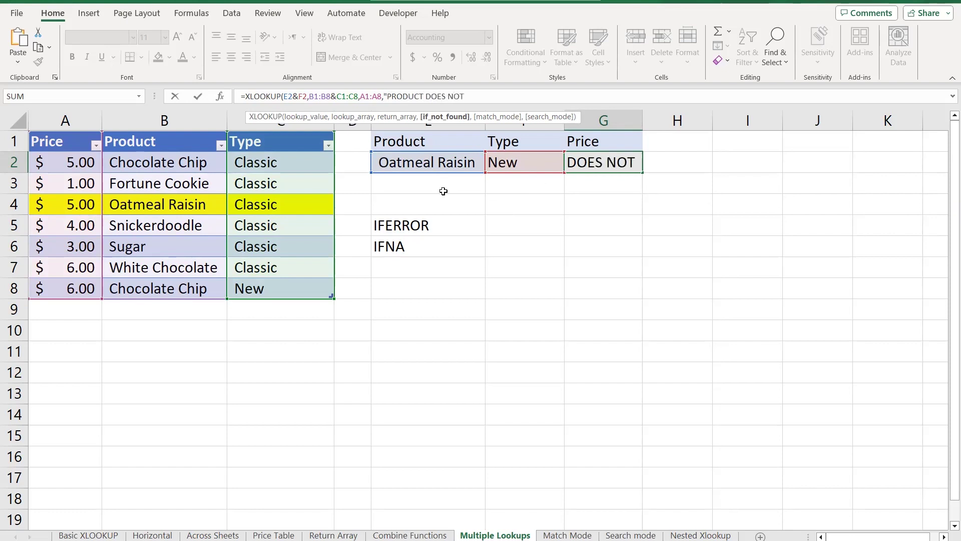
type("EXIST")
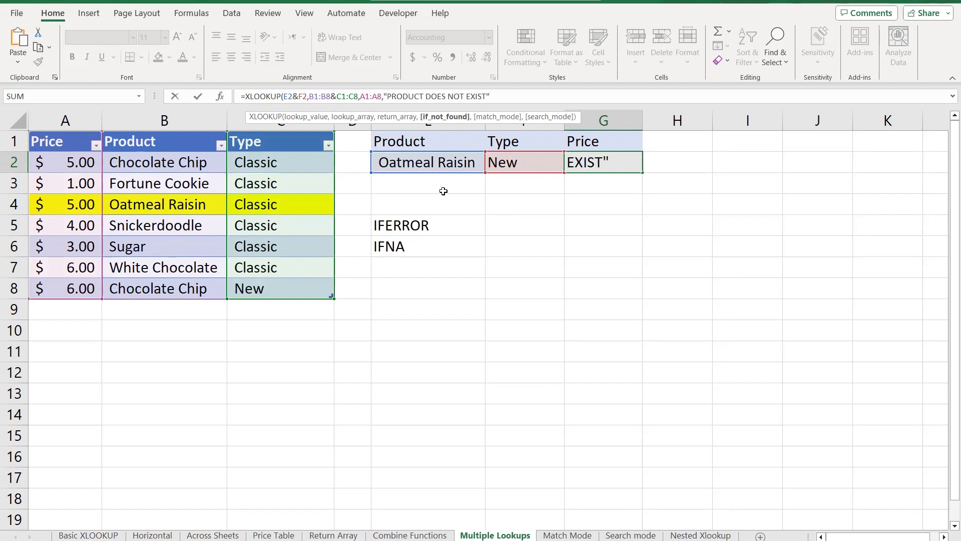
type("\")")
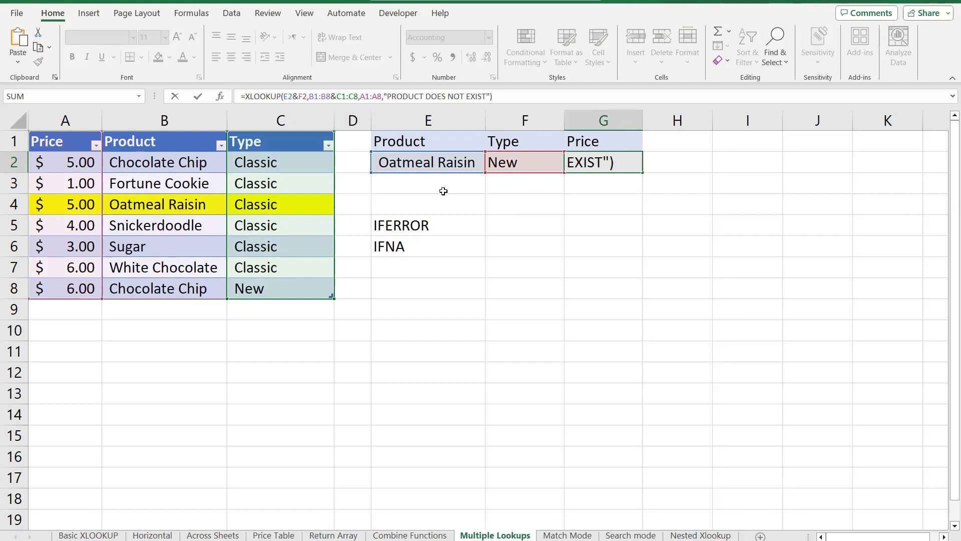
key("Return")
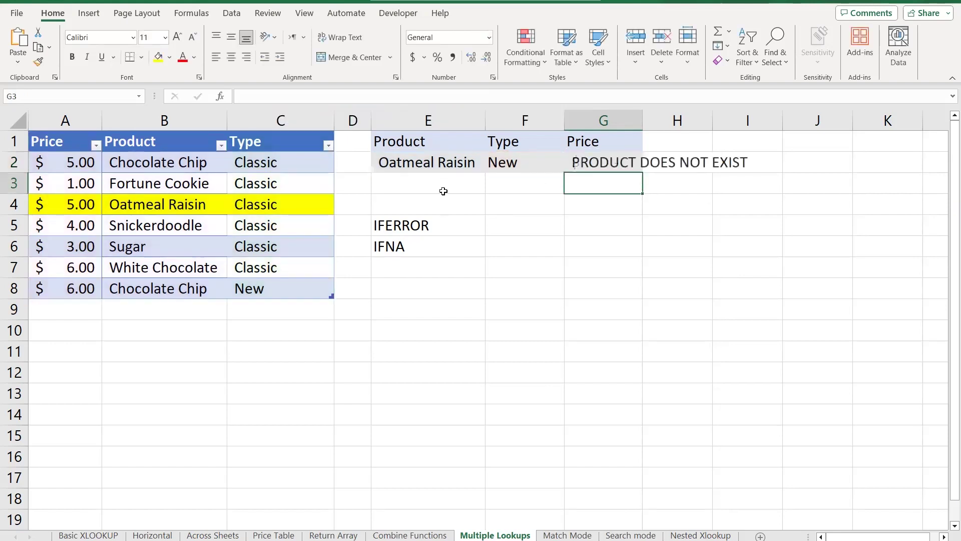
double_click(646, 112)
- Review G2's updated formula and the New type in C8
left_click(634, 239)
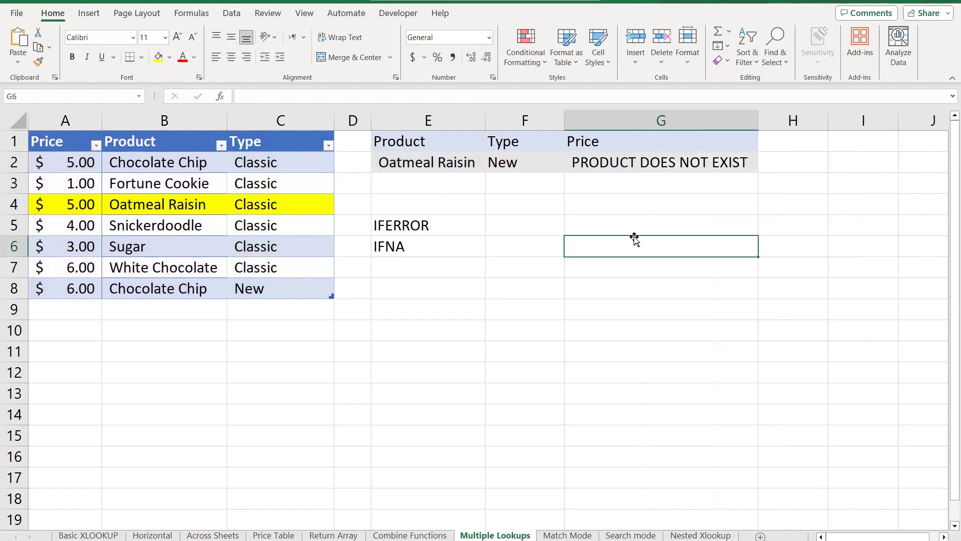
left_click(617, 161)
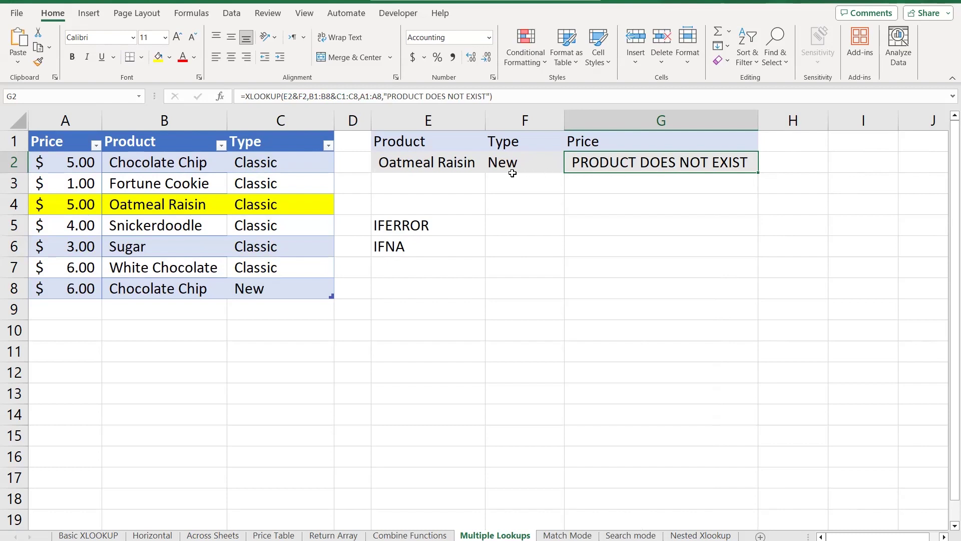
left_click(258, 297)
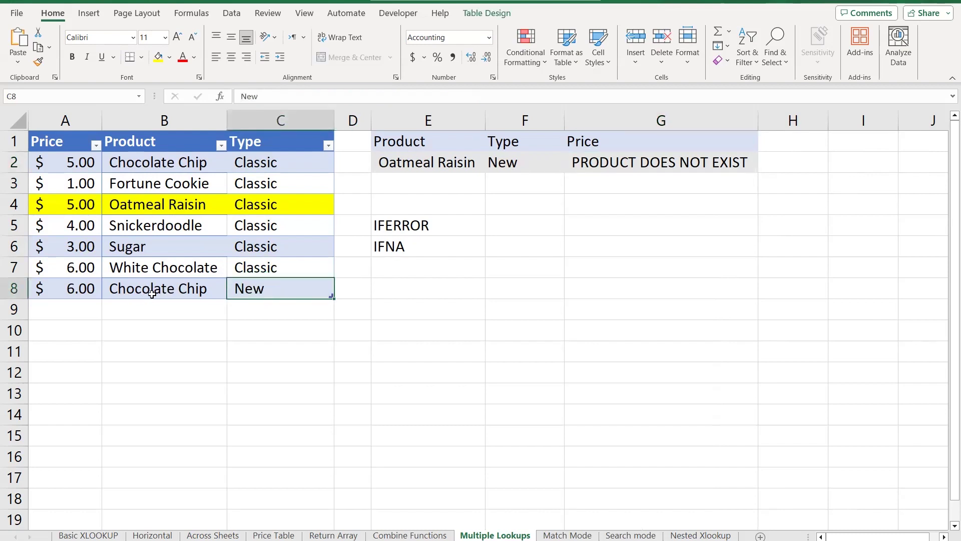
- Copy Chocolate Chip from B8 into E2 so G2 returns its $6.00 price
left_click(160, 289)
key("ctrl+c")
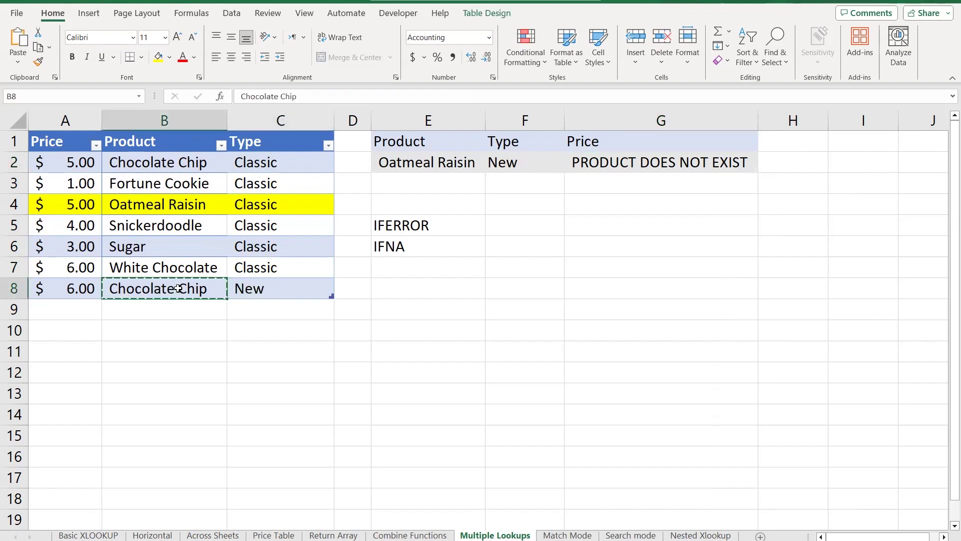
left_click(397, 164)
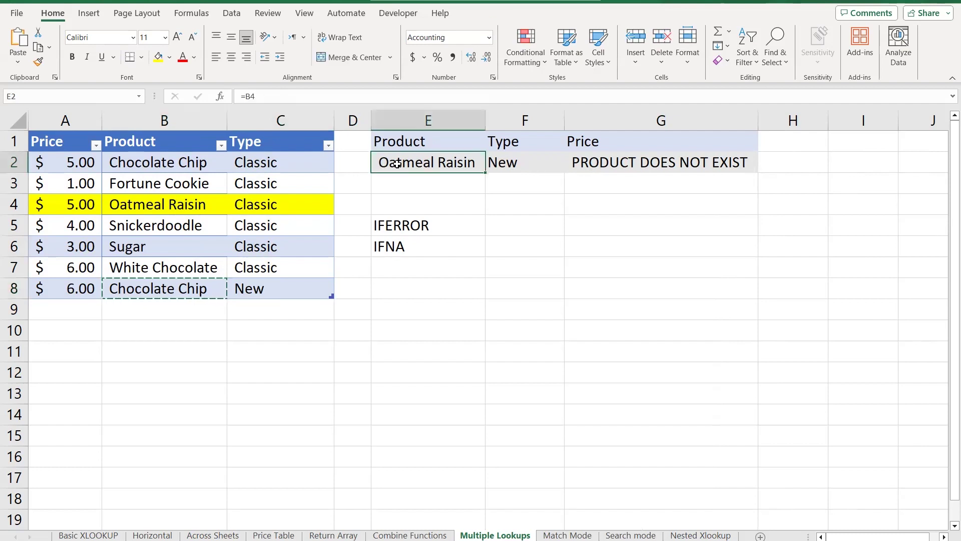
key("ctrl+v")
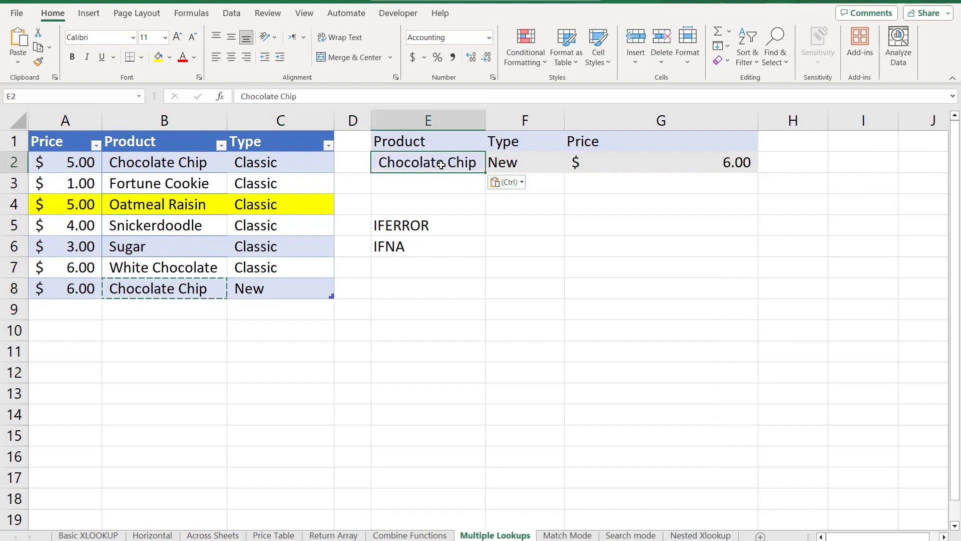
left_click(712, 167)
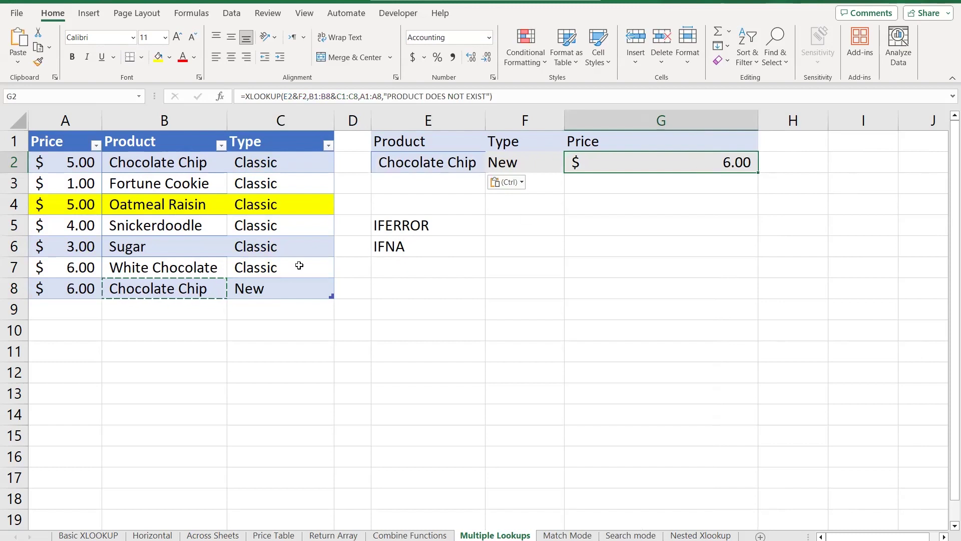
left_click(93, 287)
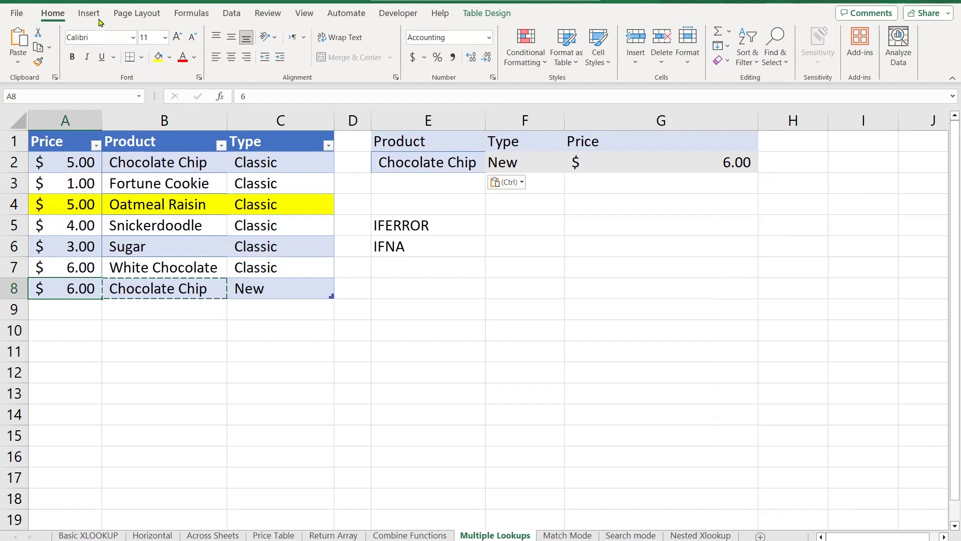
key("Escape")
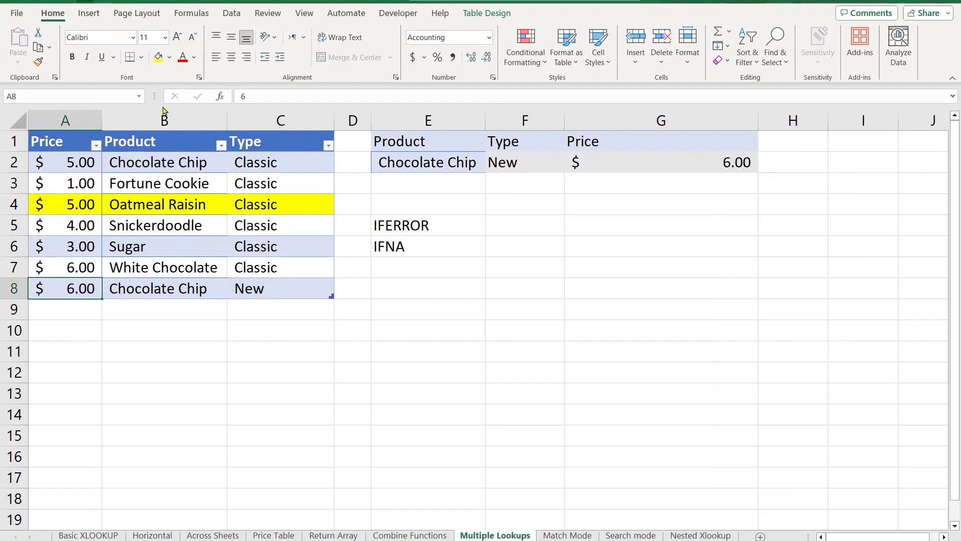
left_click(477, 232)
left_click(472, 332)
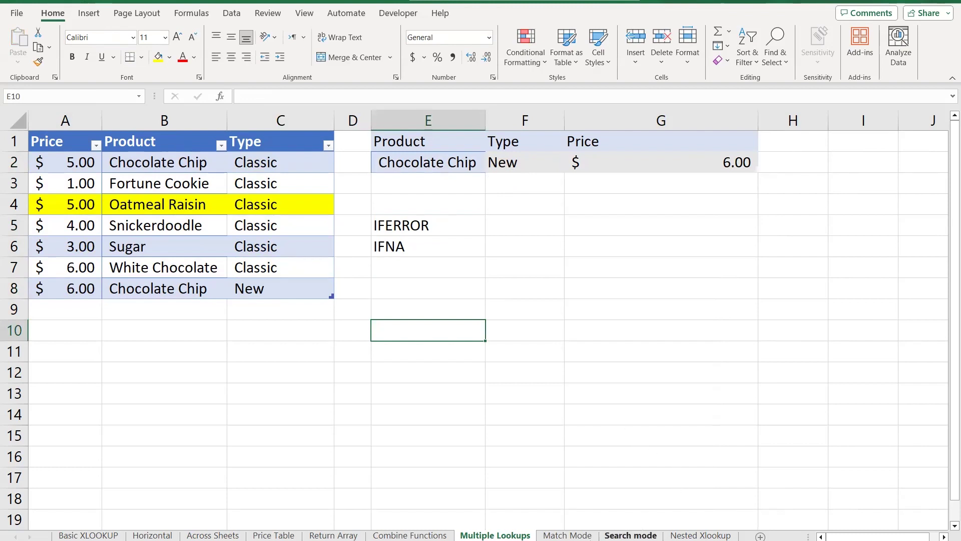
left_click(578, 537)
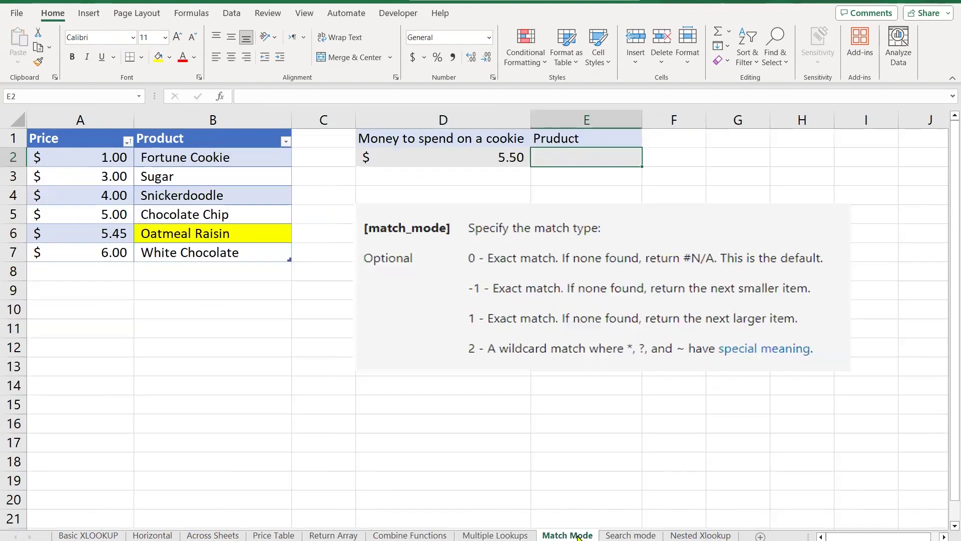
left_click(415, 437)
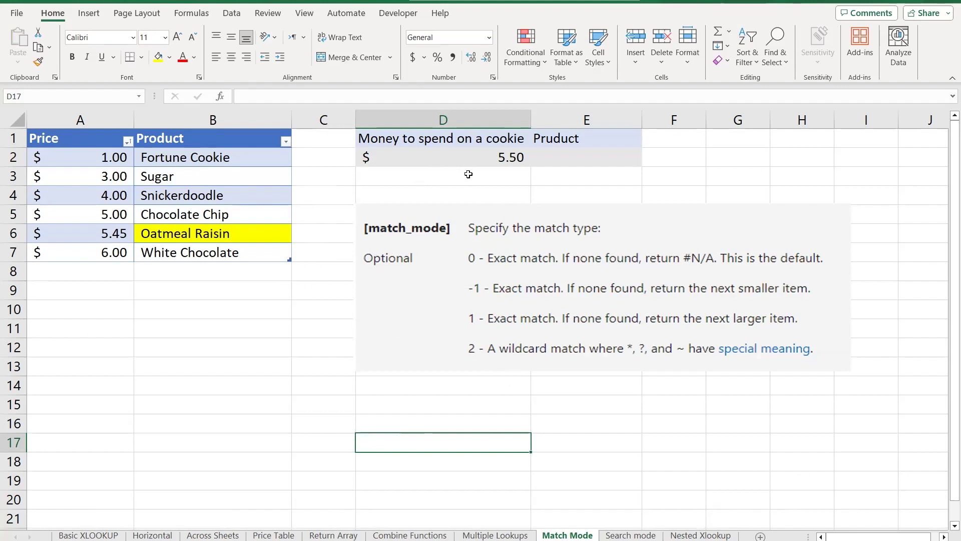
left_click(451, 160)
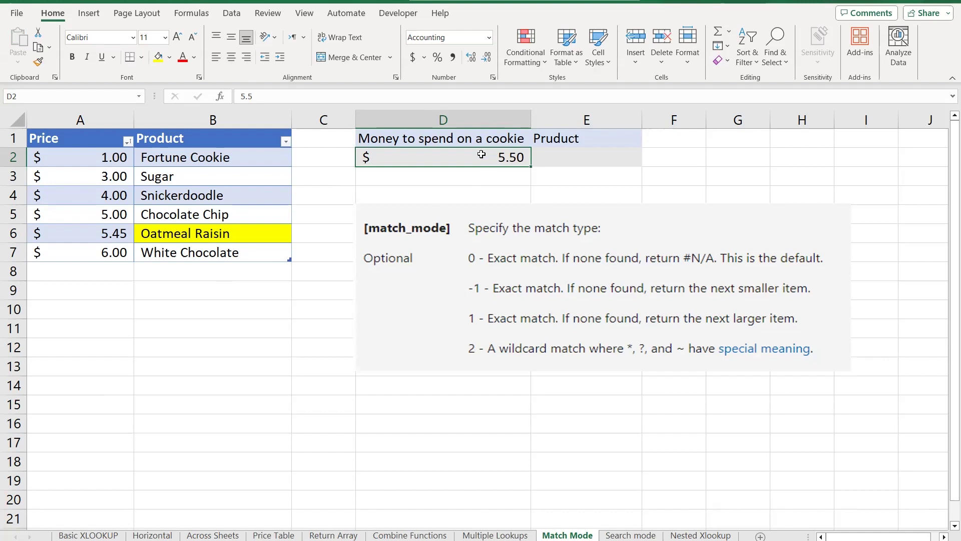
left_click(83, 234)
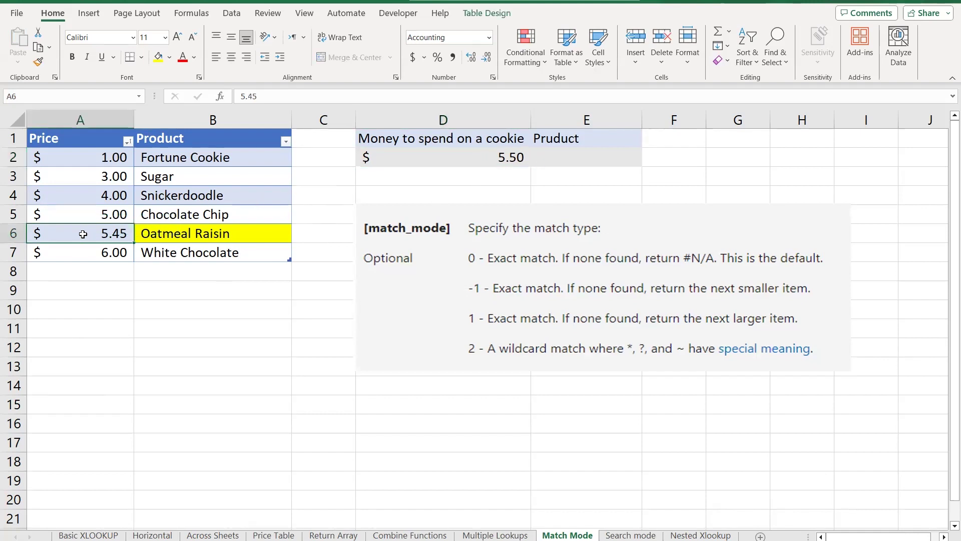
left_click(182, 233)
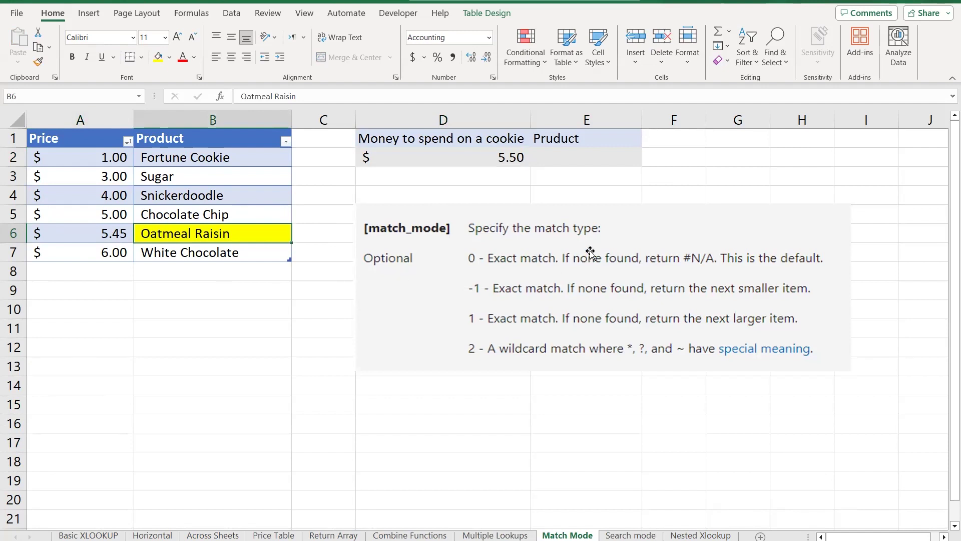
- Change the E1 heading from Pruduct to Product
left_click(586, 137)
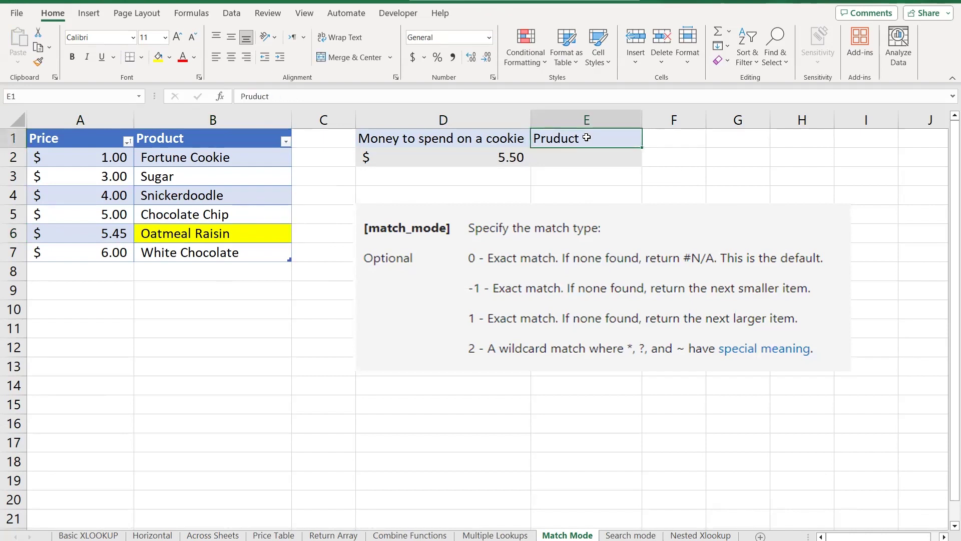
type("p")
key("BackSpace")
type("Product")
key("Return")
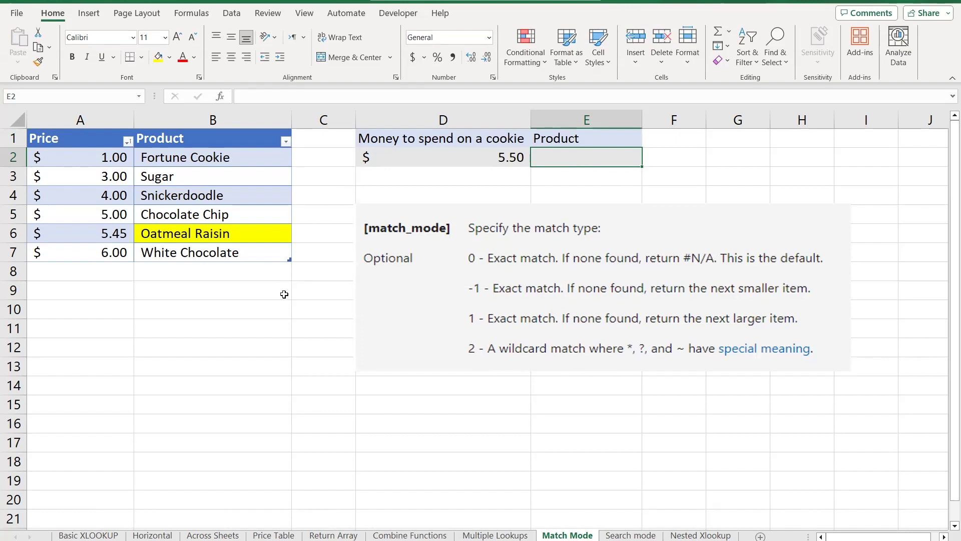
- Start an XLOOKUP in E2 that looks up the D2 budget in A1:A7 and returns B1:B7
type("=")
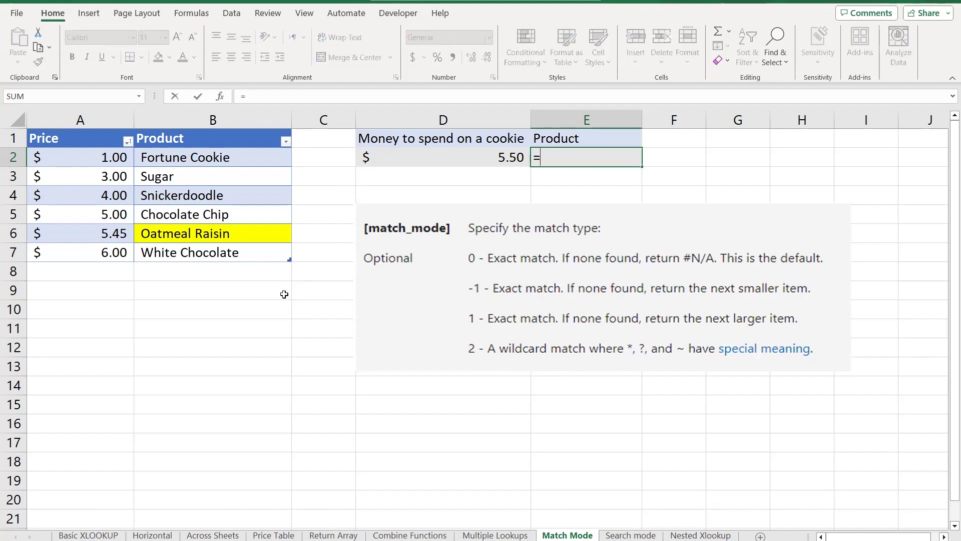
type("xl")
key("Tab")
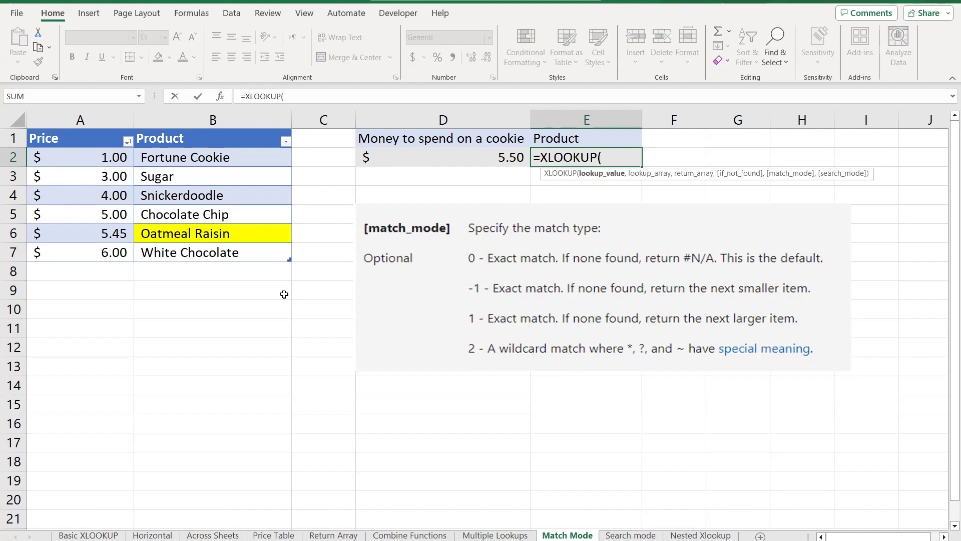
left_click(448, 158)
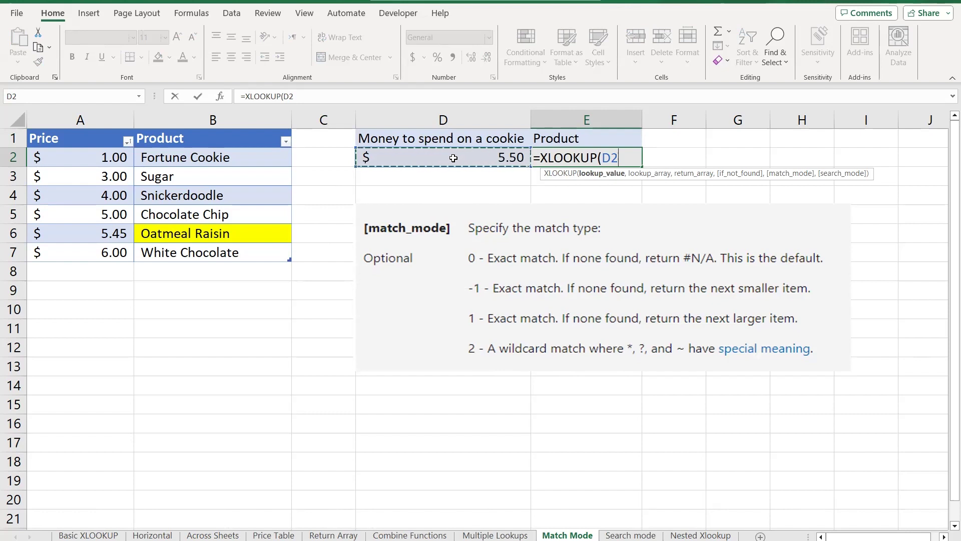
type(",")
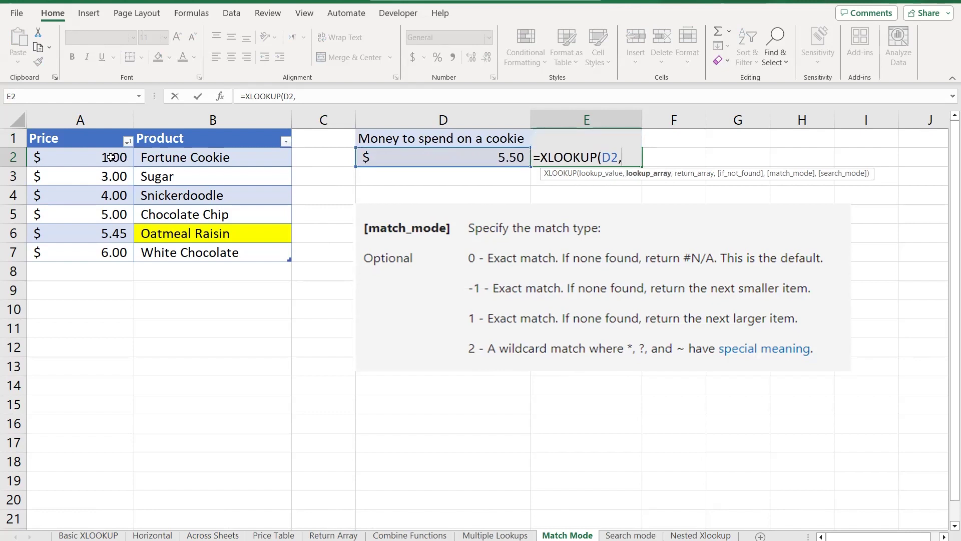
left_click(83, 141)
left_click_drag(84, 140, 83, 157)
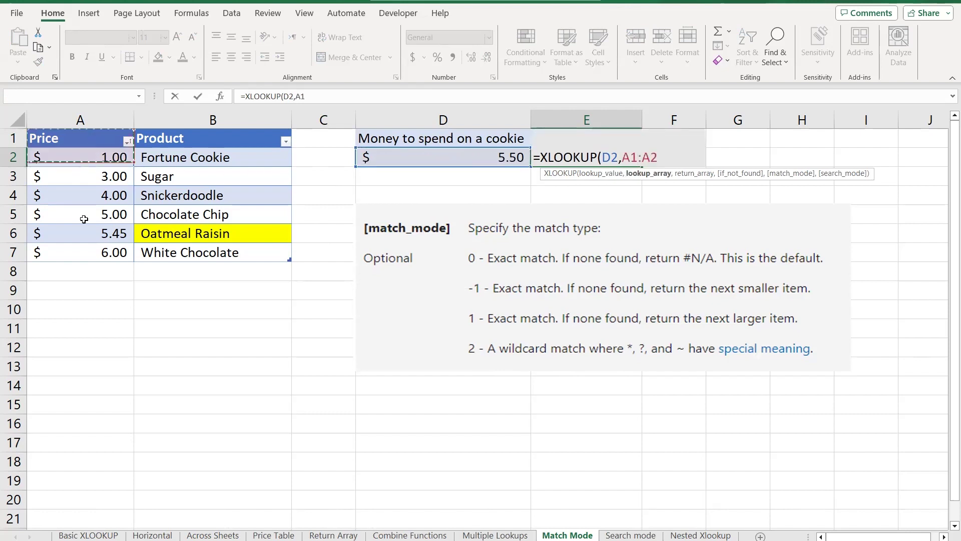
left_click_drag(86, 245, 86, 244)
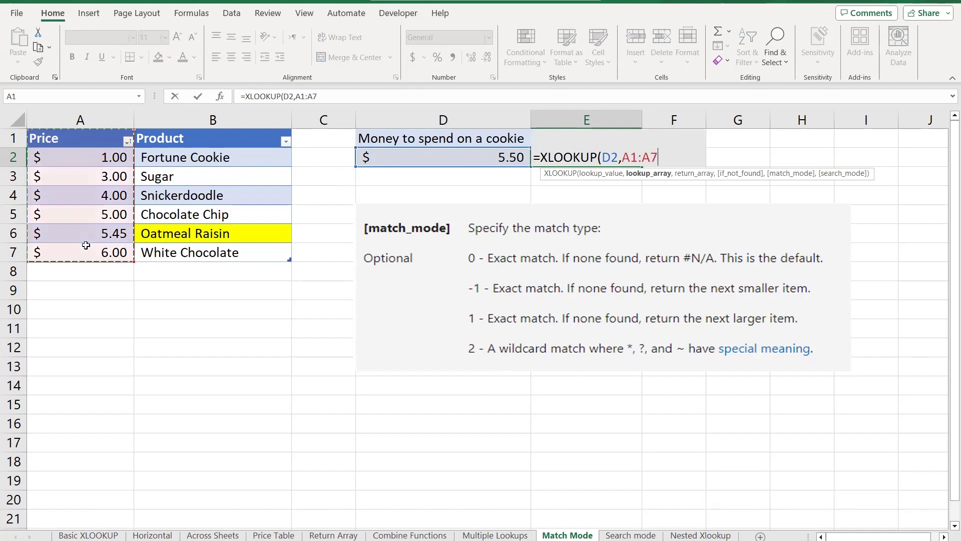
type(",")
left_click(186, 139)
left_click_drag(186, 139, 194, 250)
- Skip if_not_found, set match_mode to -1 (next smaller item), and close the formula
type(",")
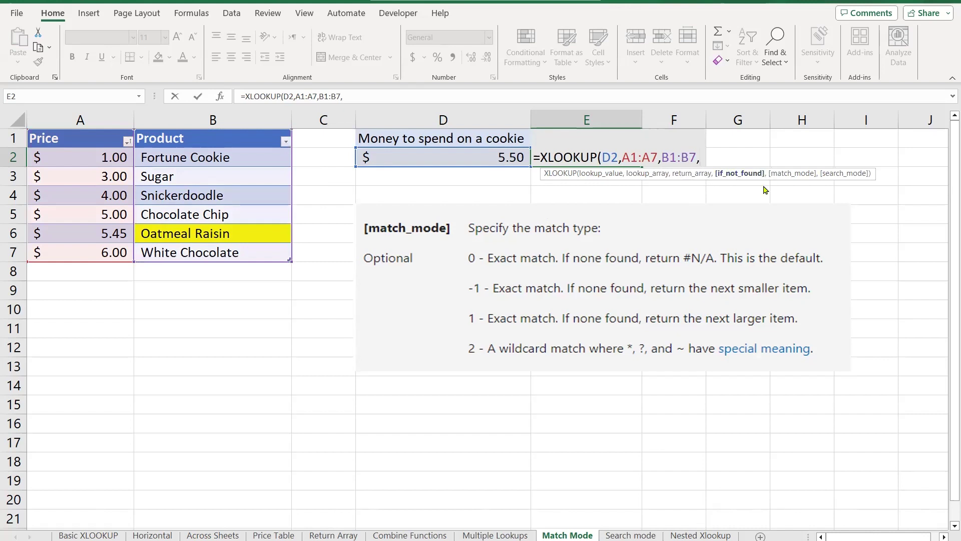
type(",")
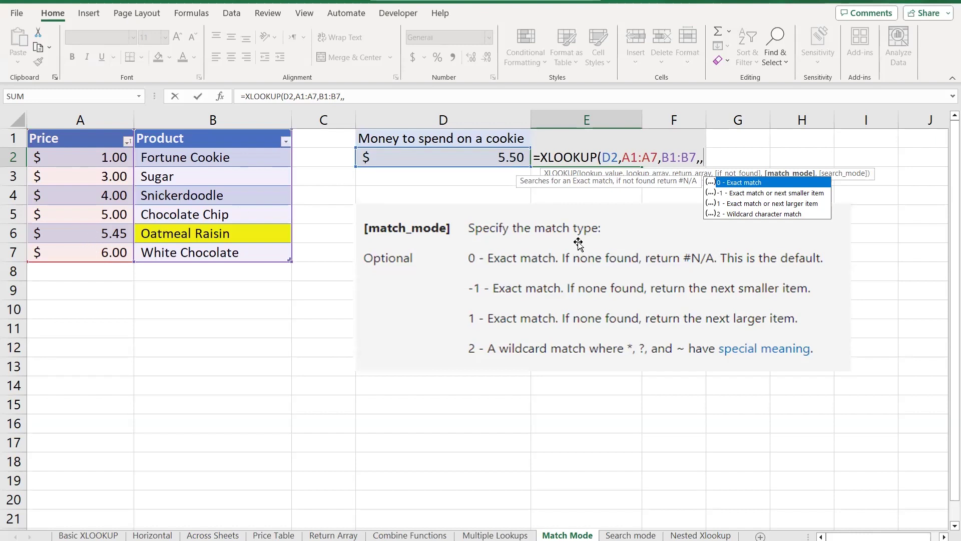
left_click(754, 195)
double_click(753, 195)
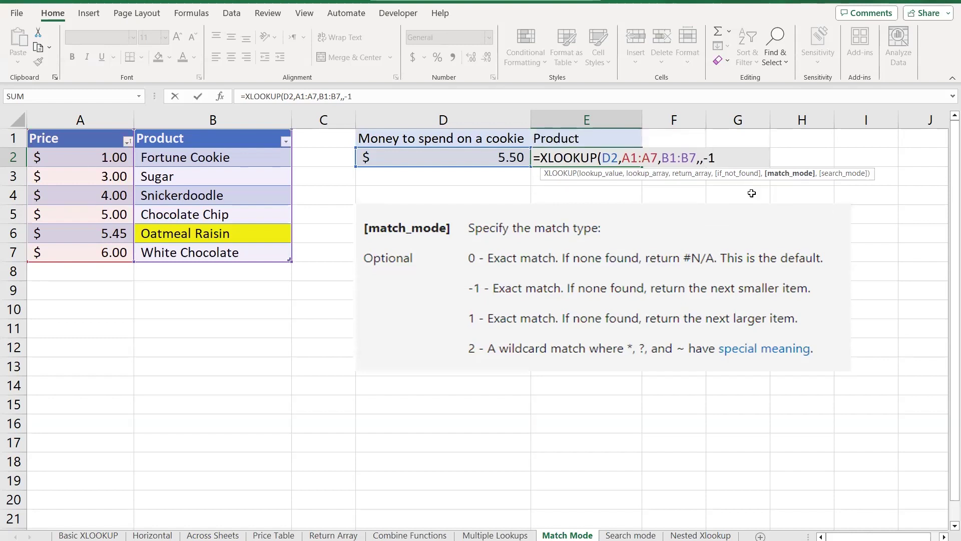
type(")")
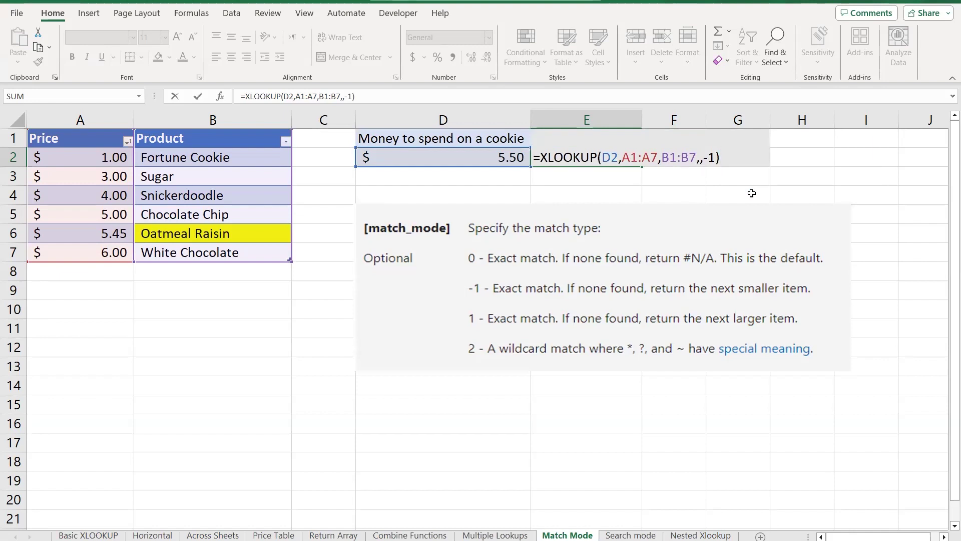
- Commit the XLOOKUP in E2, which shows Oatmeal Raisin, then change the D2 budget to 5
key("Return")
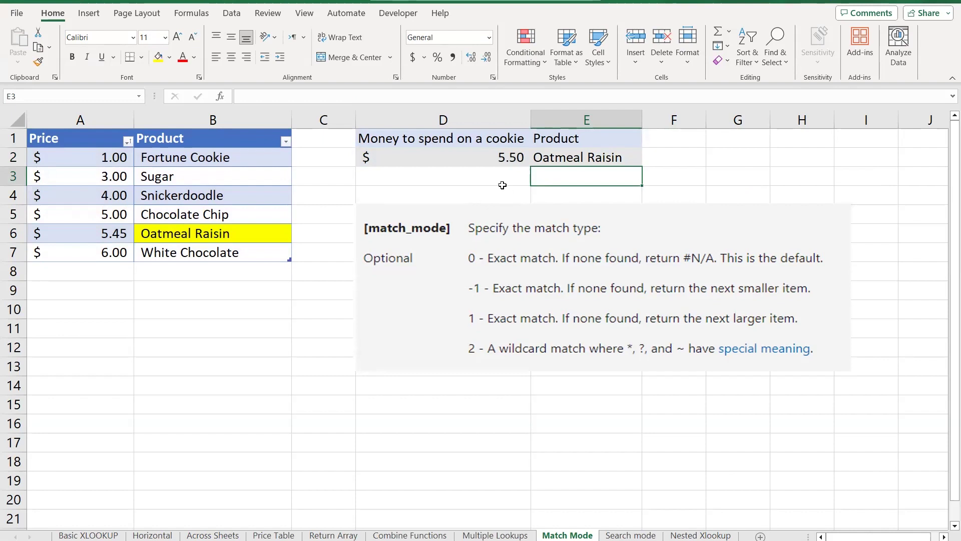
left_click(486, 161)
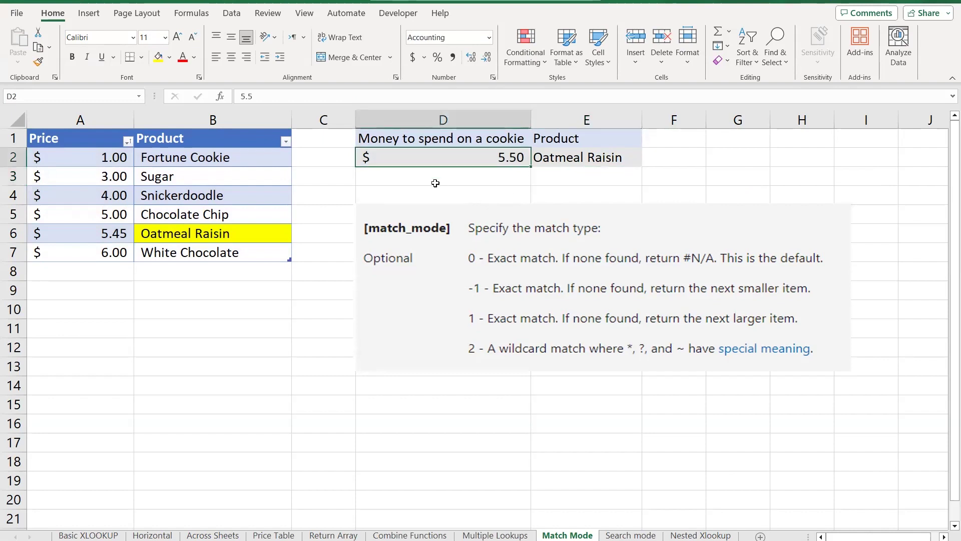
type("5")
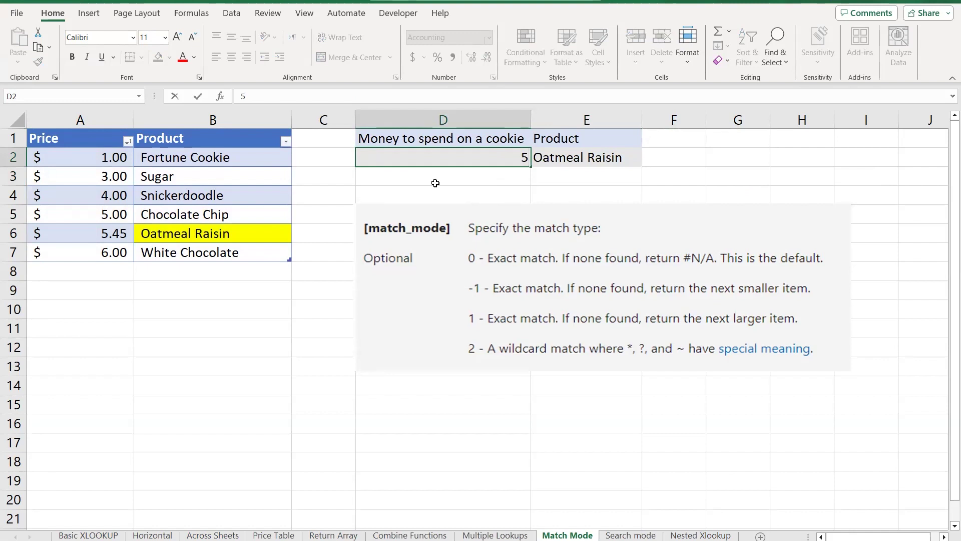
key("Return")
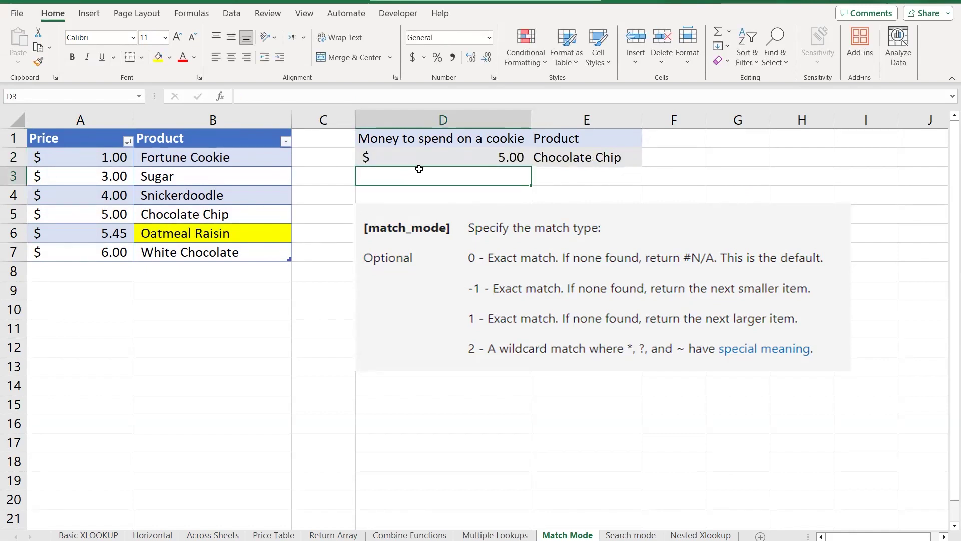
- Change the D2 budget to 4.95 and confirm E2 returns Snickerdoodle, the $4.00 match
left_click(404, 156)
type("4")
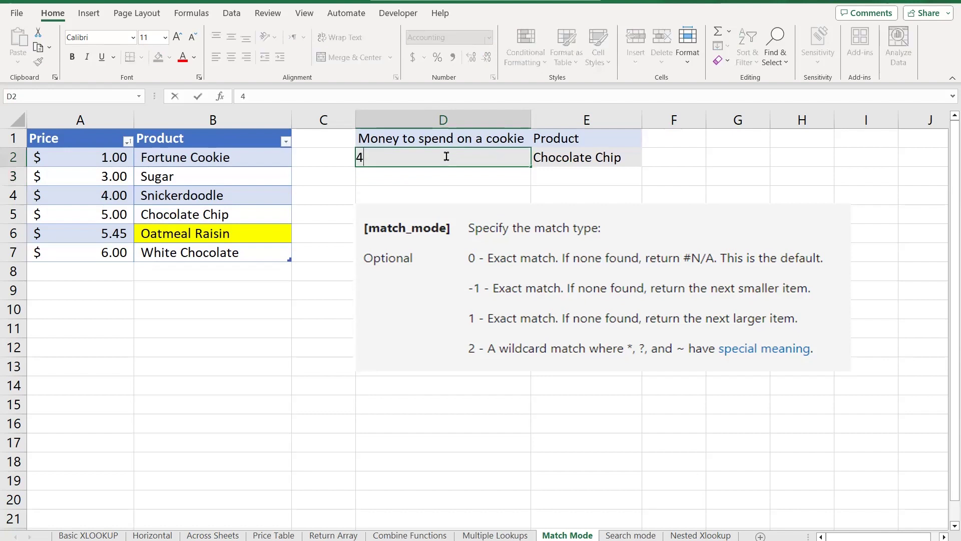
type(".95")
key("Return")
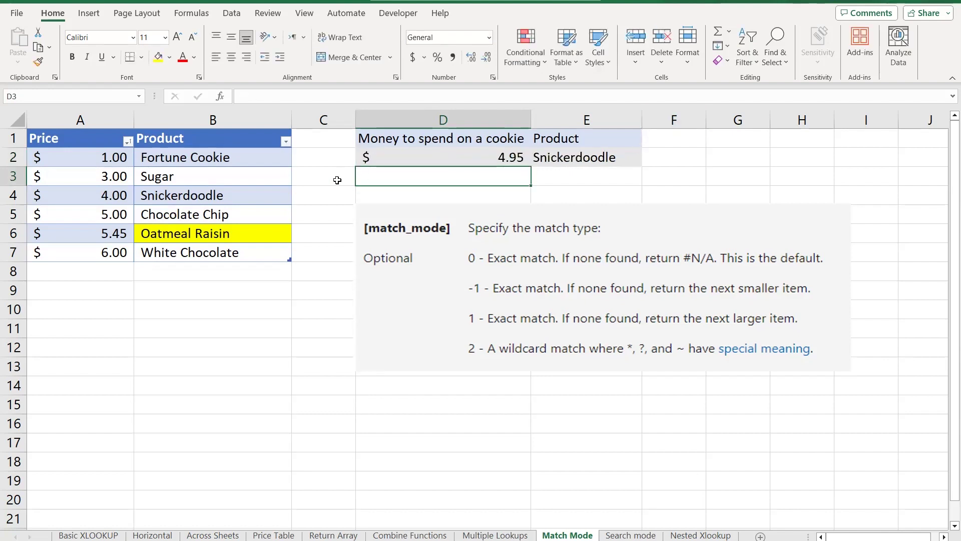
left_click(101, 200)
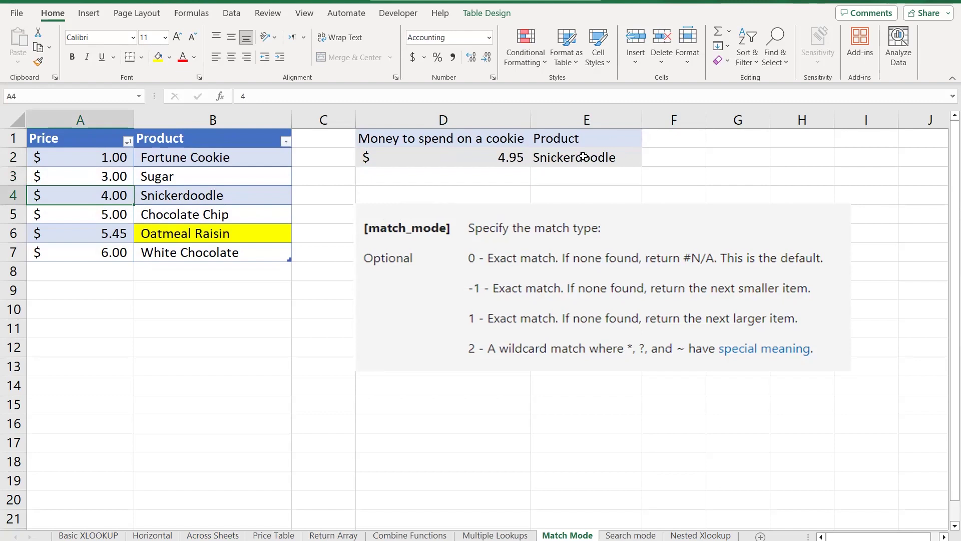
left_click(584, 157)
left_click(211, 193)
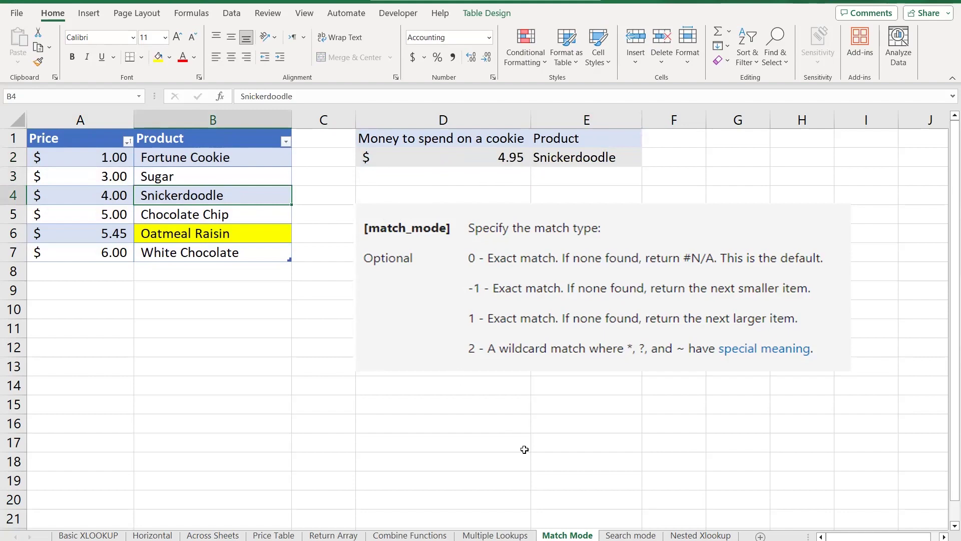
left_click(623, 537)
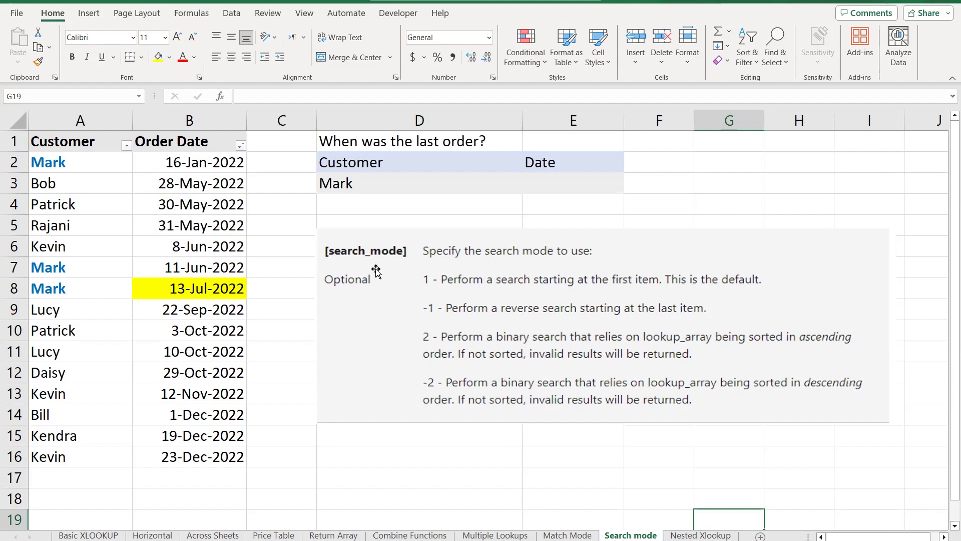
left_click_drag(113, 160, 131, 456)
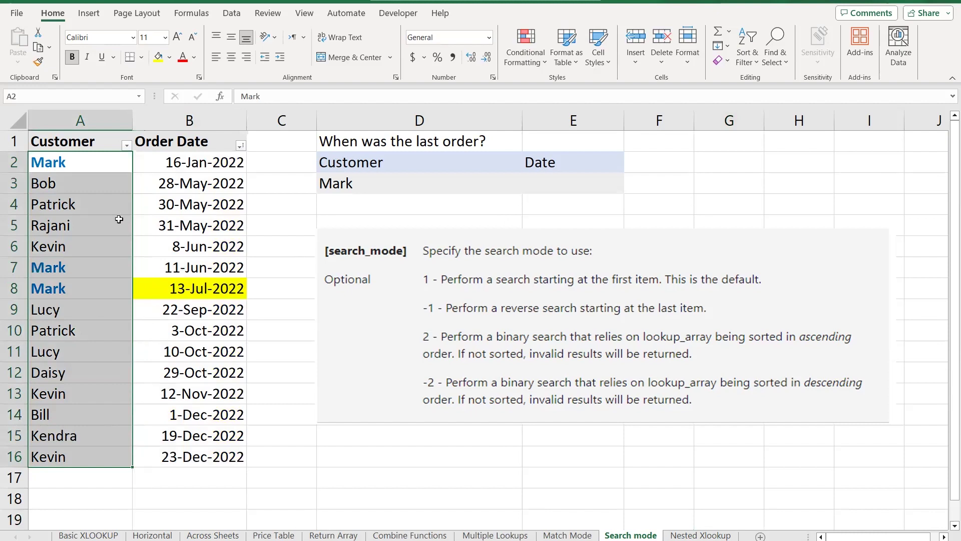
left_click_drag(93, 165, 129, 419)
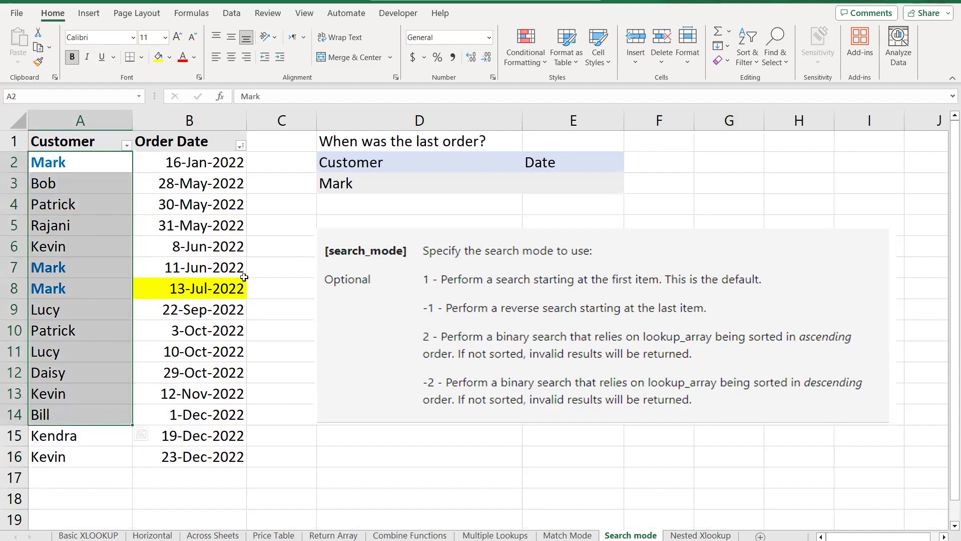
left_click(385, 184)
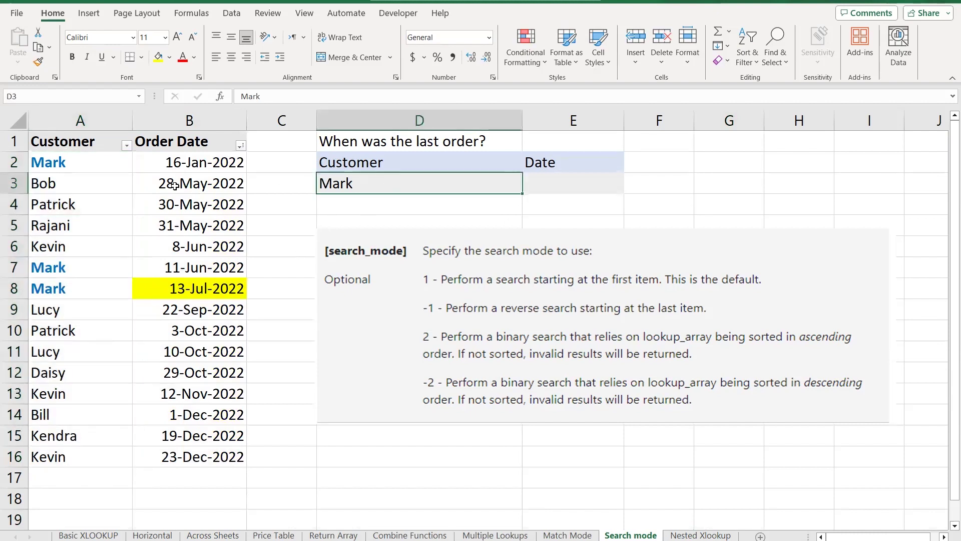
left_click_drag(95, 161, 97, 443)
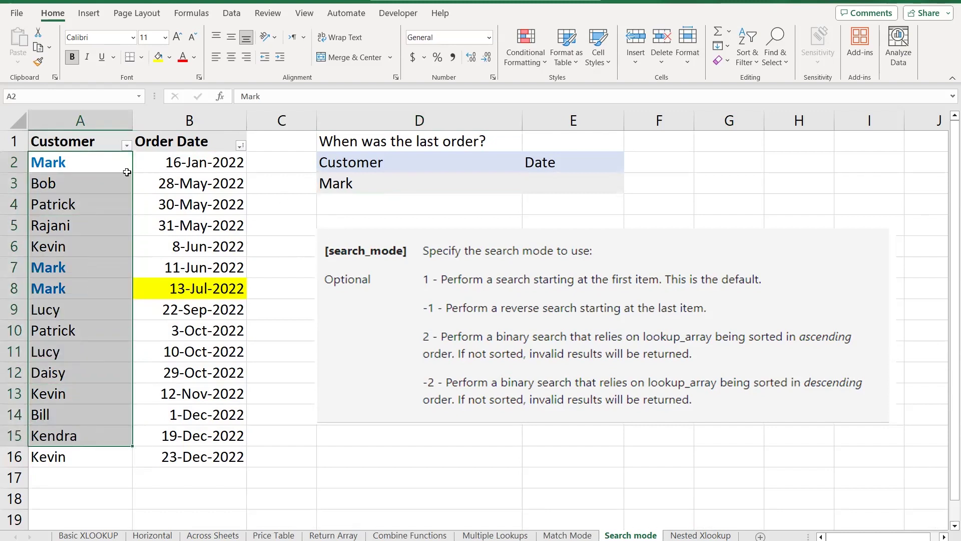
left_click_drag(95, 162, 92, 162)
left_click(92, 162)
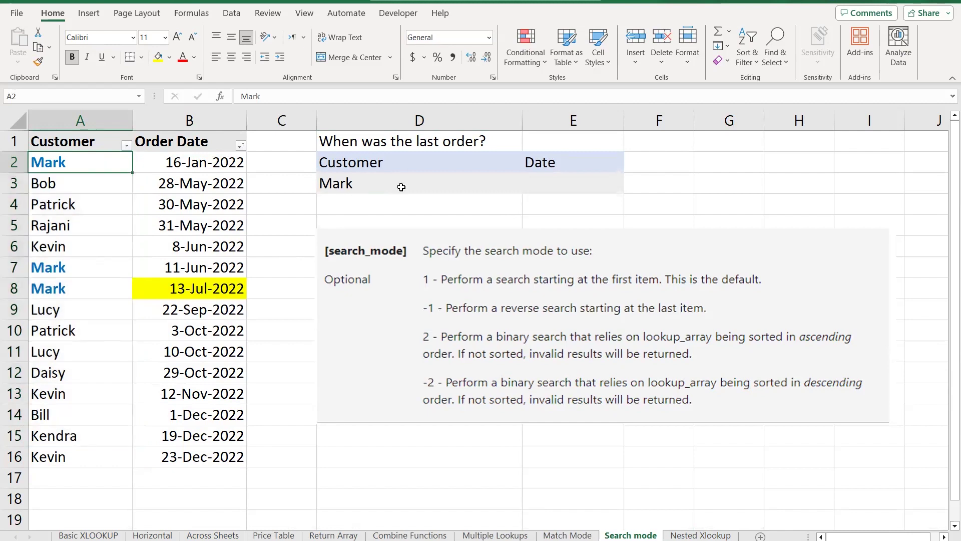
left_click(548, 184)
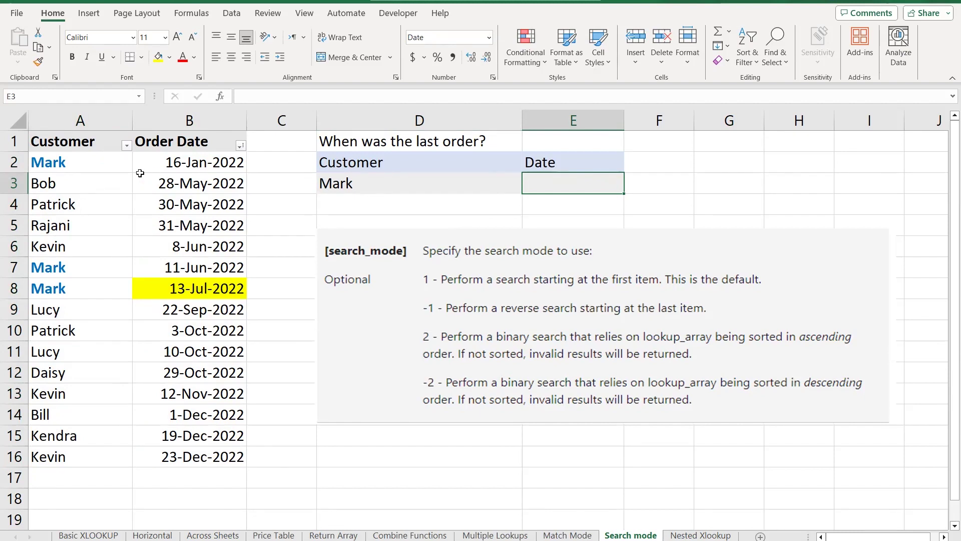
left_click(96, 168)
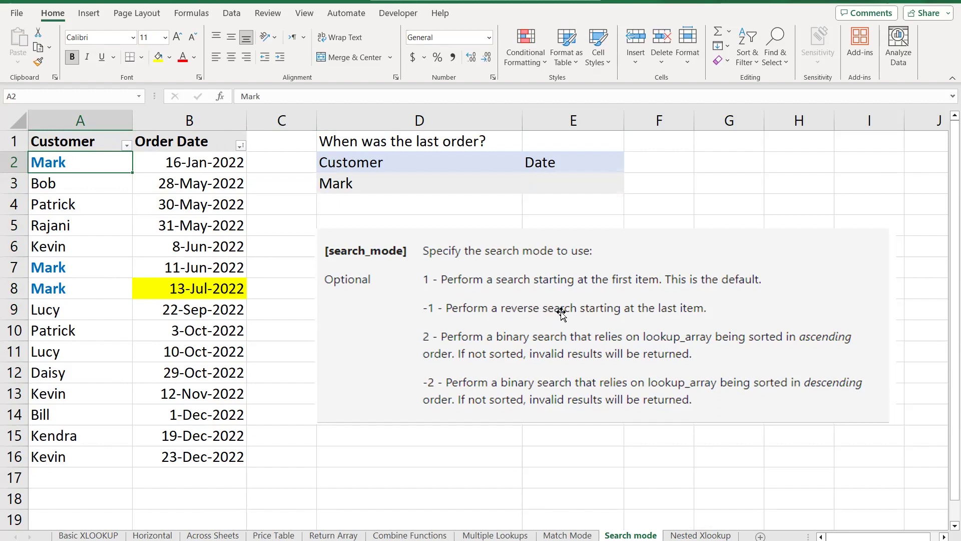
left_click(103, 461)
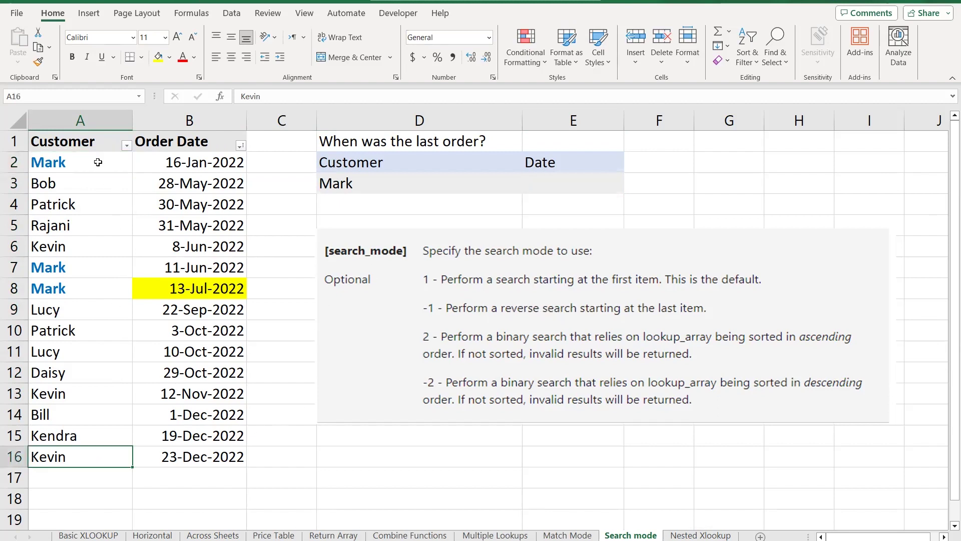
left_click(82, 292)
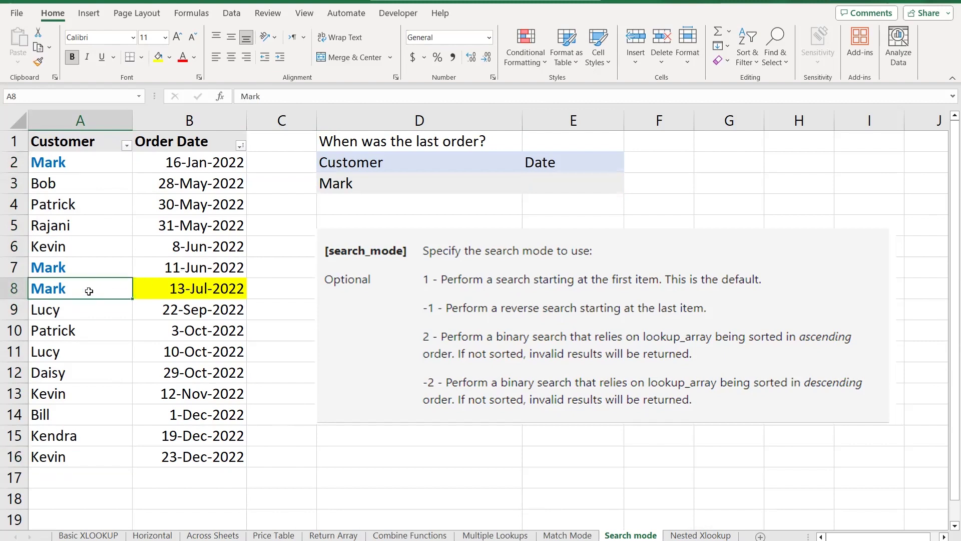
left_click(163, 291)
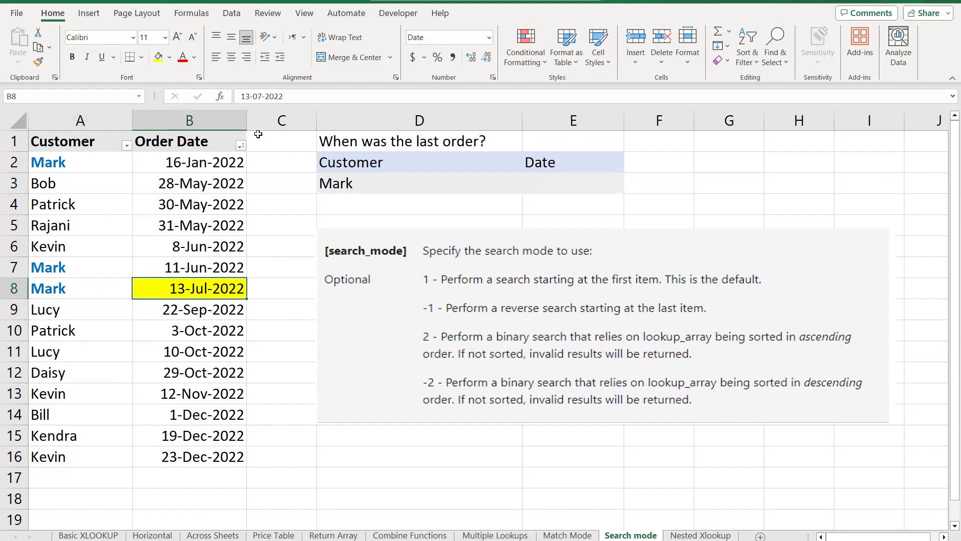
left_click(189, 163)
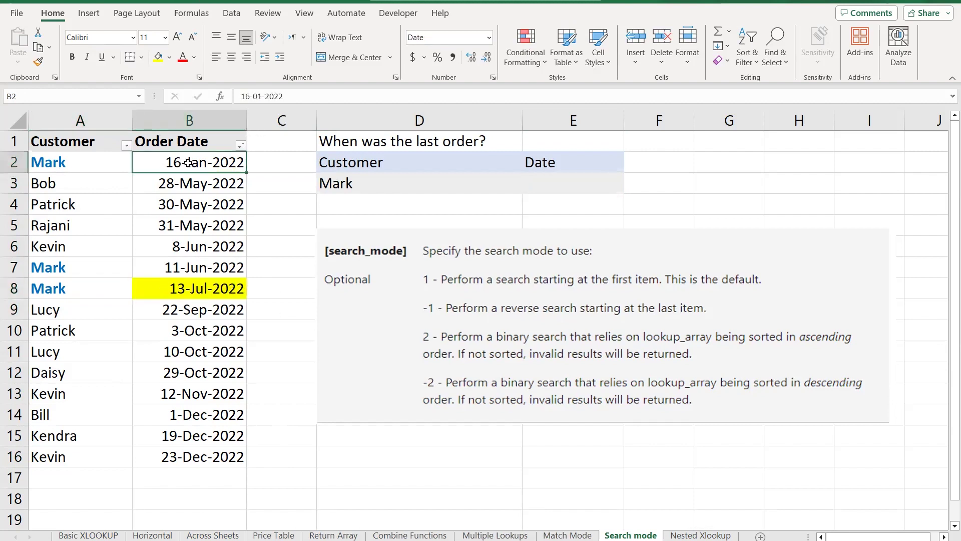
left_click(570, 184)
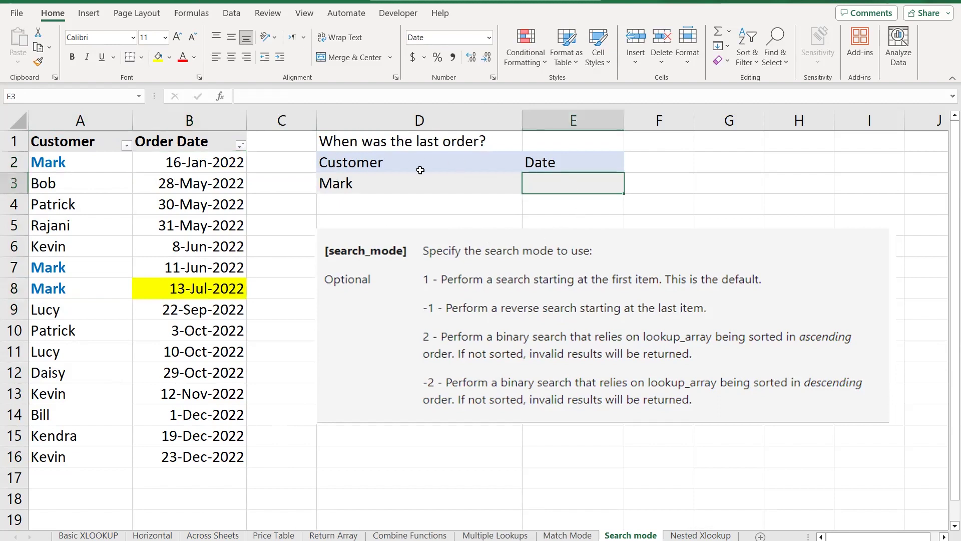
left_click(395, 176)
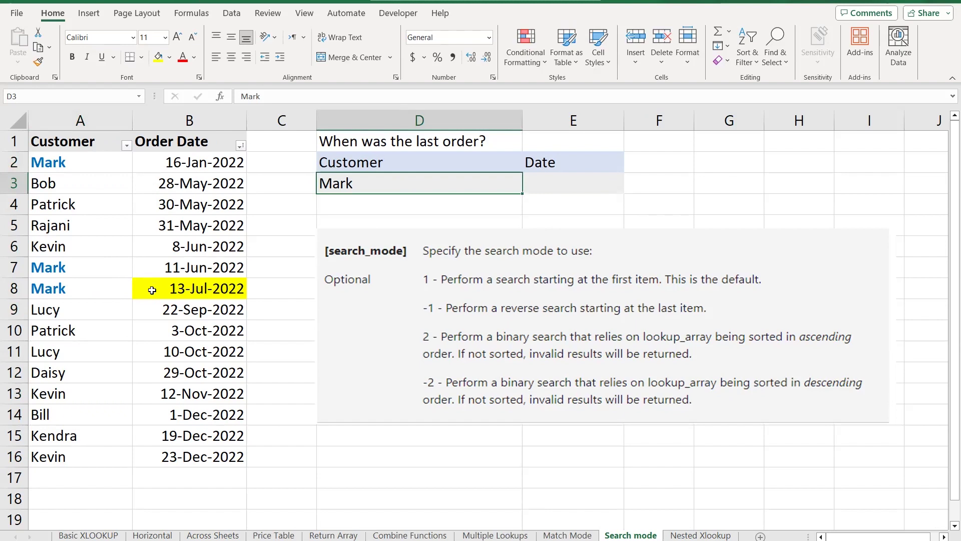
left_click(559, 185)
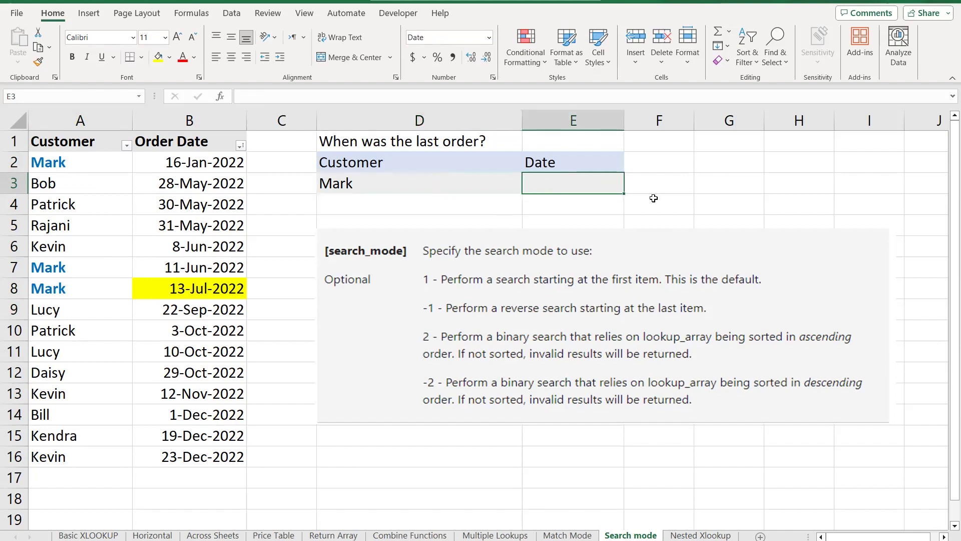
- Start an XLOOKUP in E3 that looks up Mark from D3 in A1:A16 and returns B1:B16
type("=")
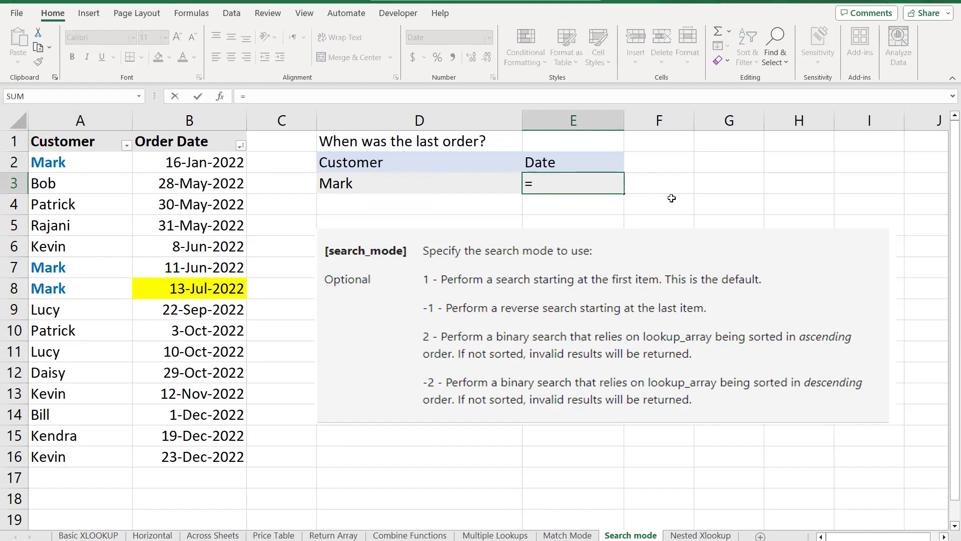
type("xl")
key("Tab")
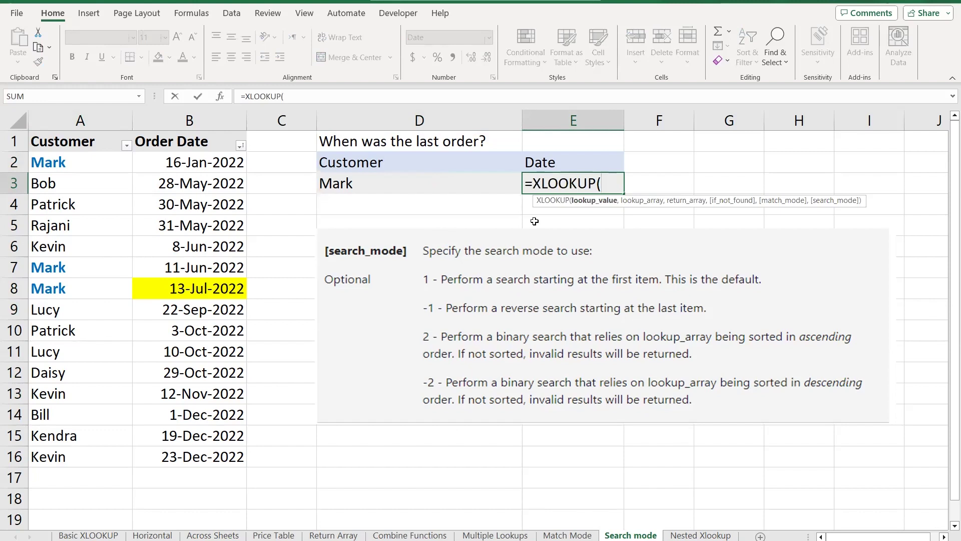
left_click(437, 180)
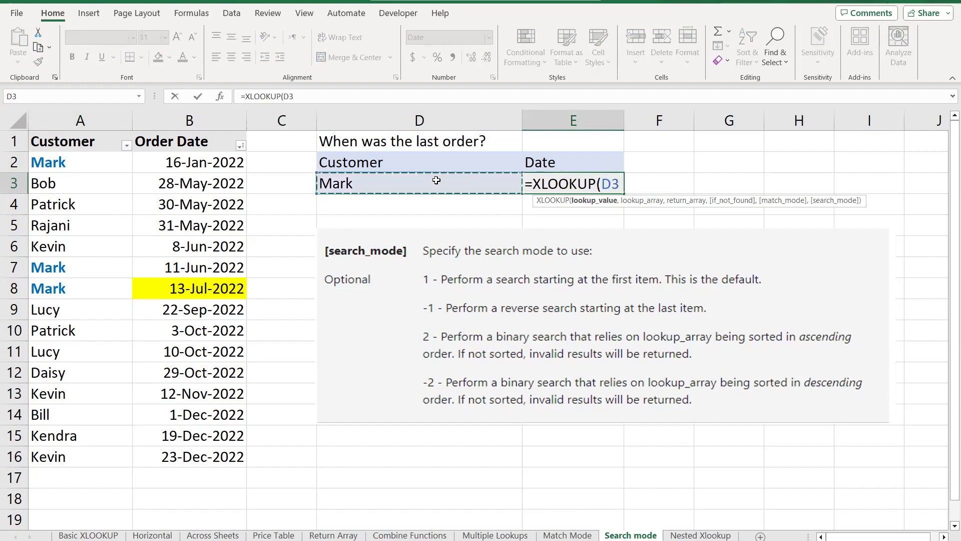
type(",")
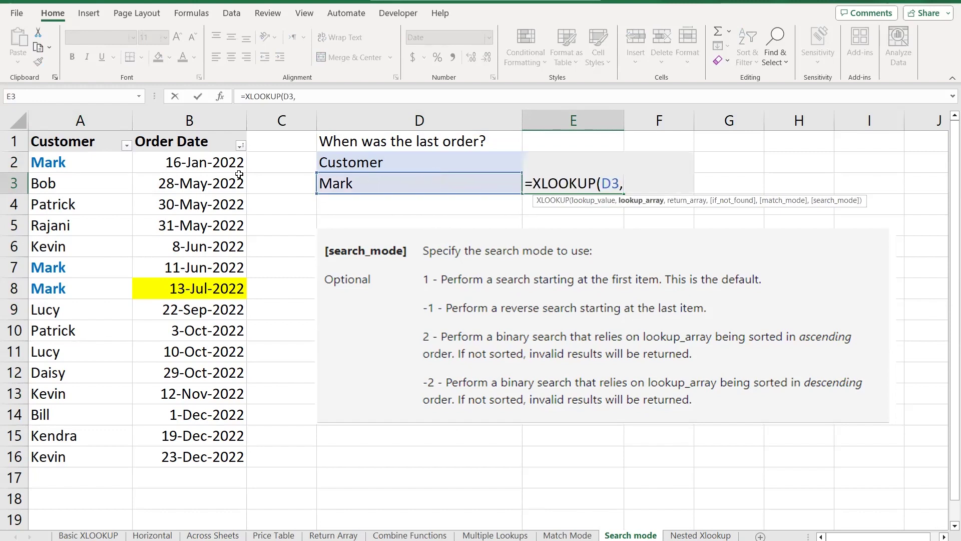
left_click(103, 140)
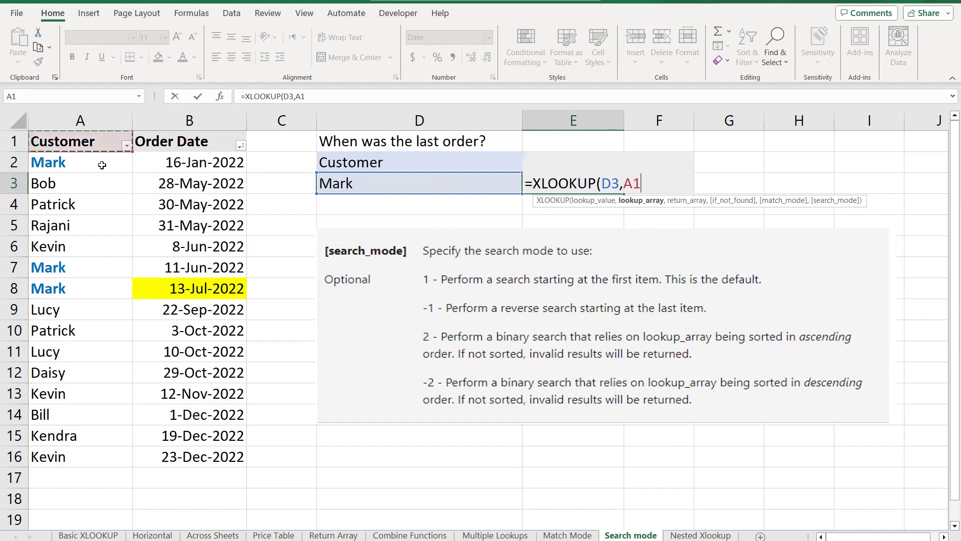
left_click_drag(104, 448, 104, 449)
type(",")
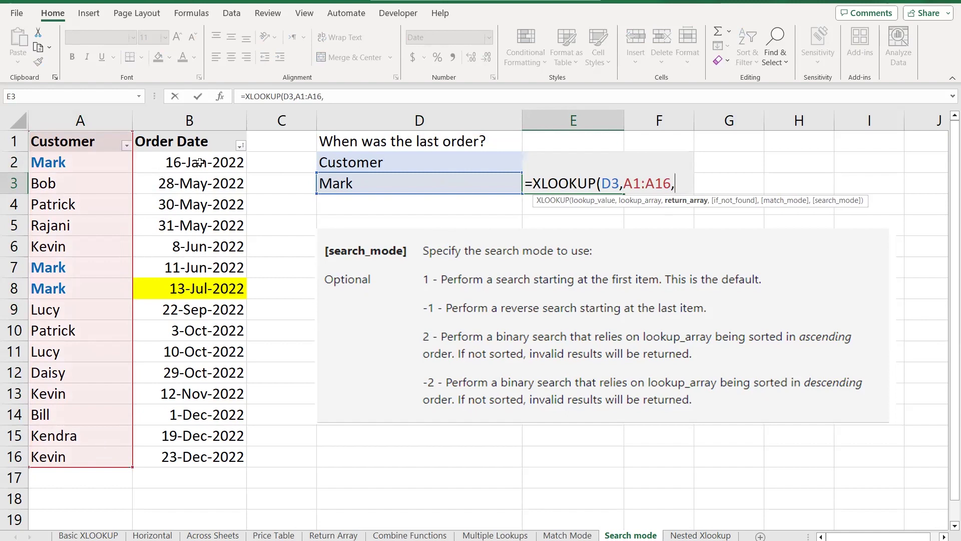
left_click(189, 144)
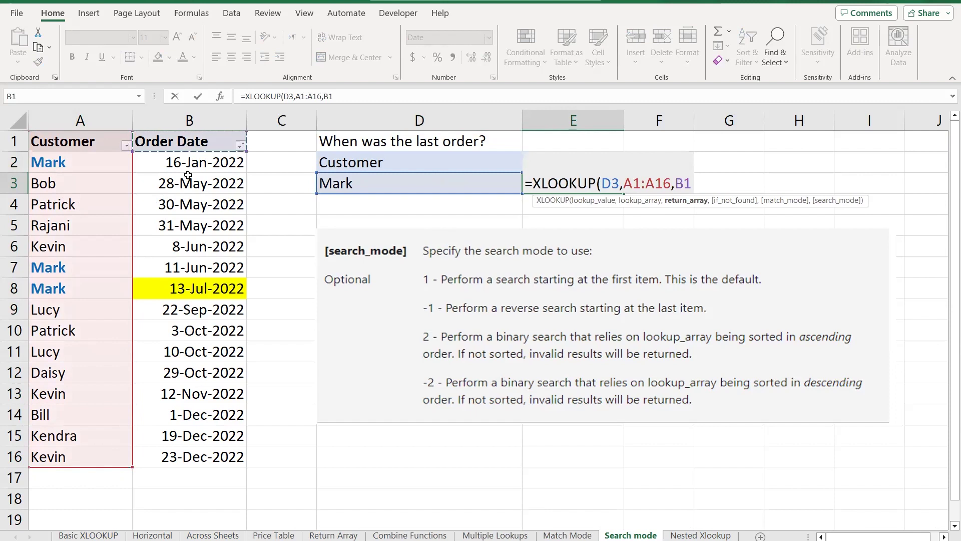
left_click(196, 454, "shift")
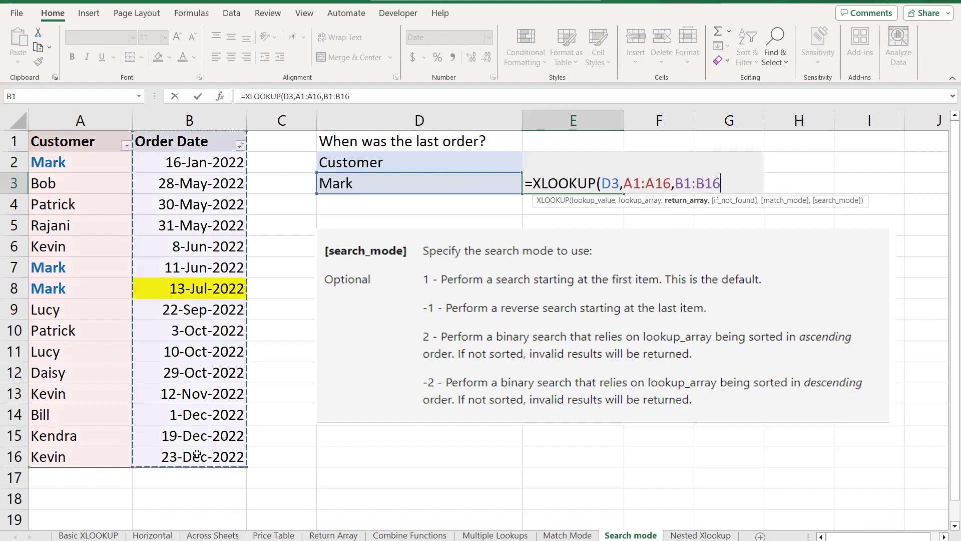
- Set search_mode -1 (last-to-first) and enter the formula, returning Mark's last order 13-Jul-2022
type(",")
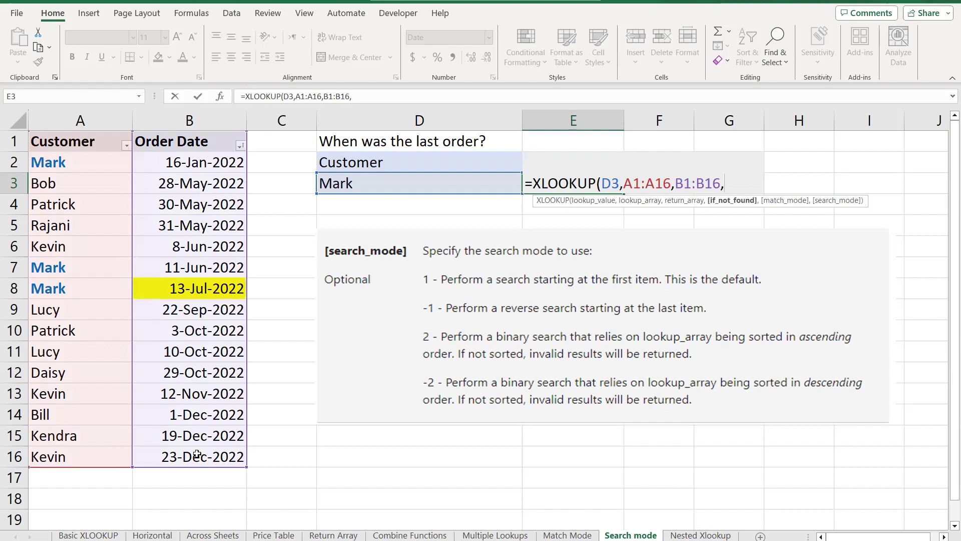
type(",")
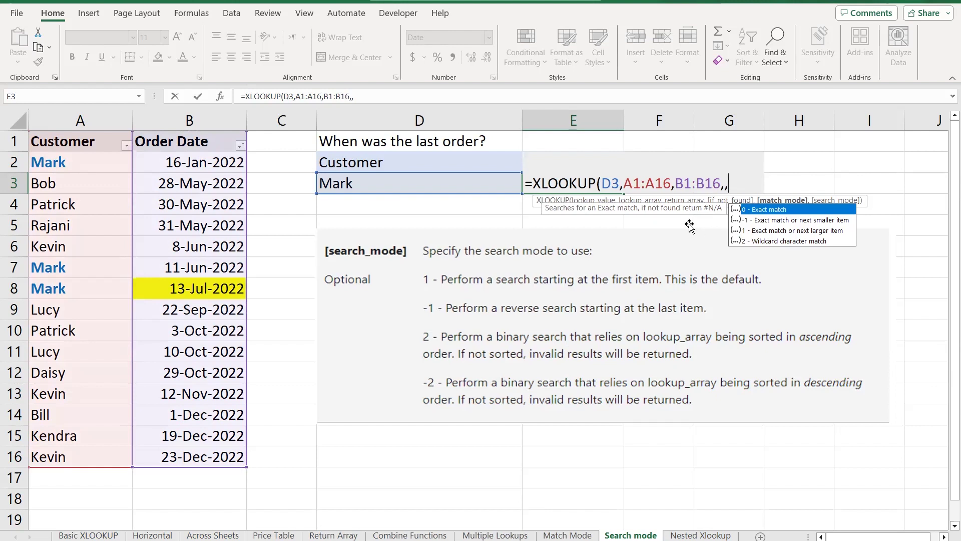
type(",")
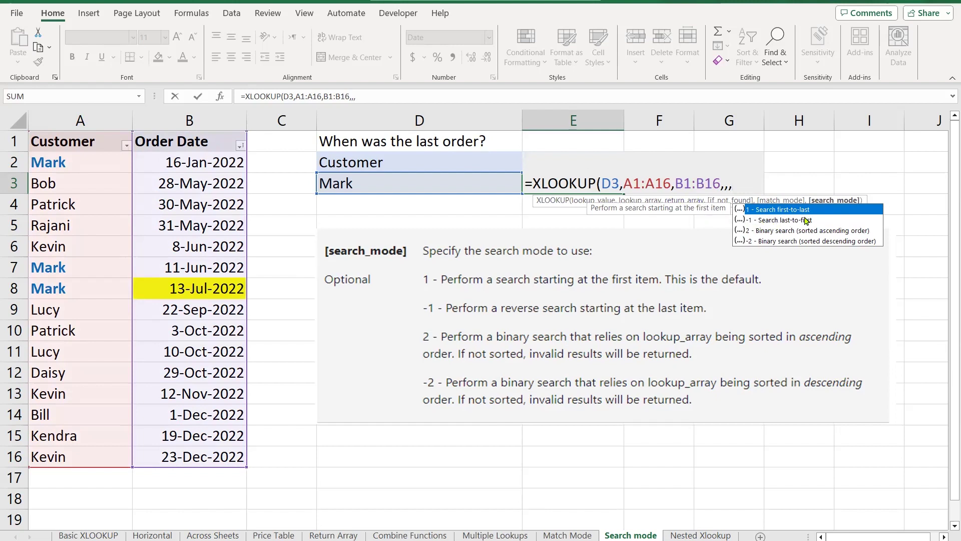
left_click(785, 220)
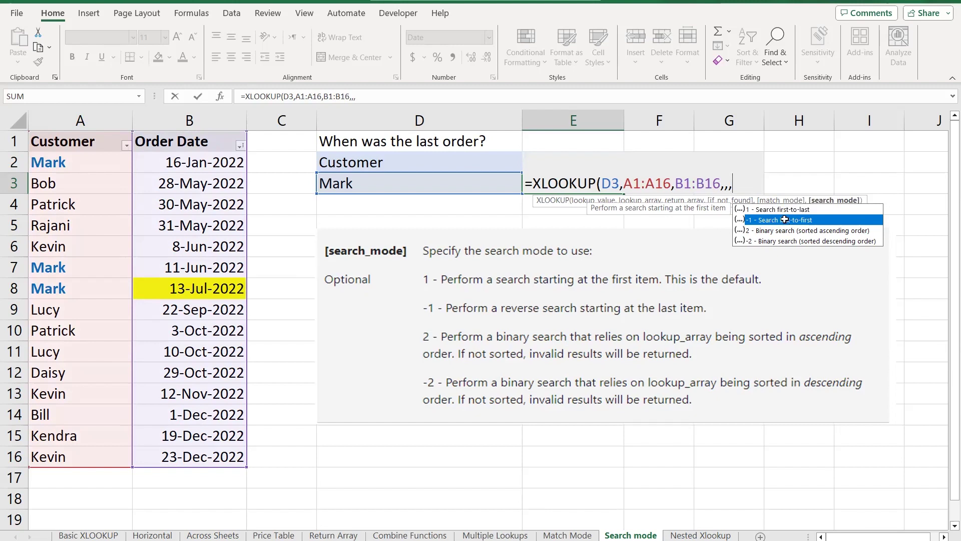
double_click(785, 220)
type(")")
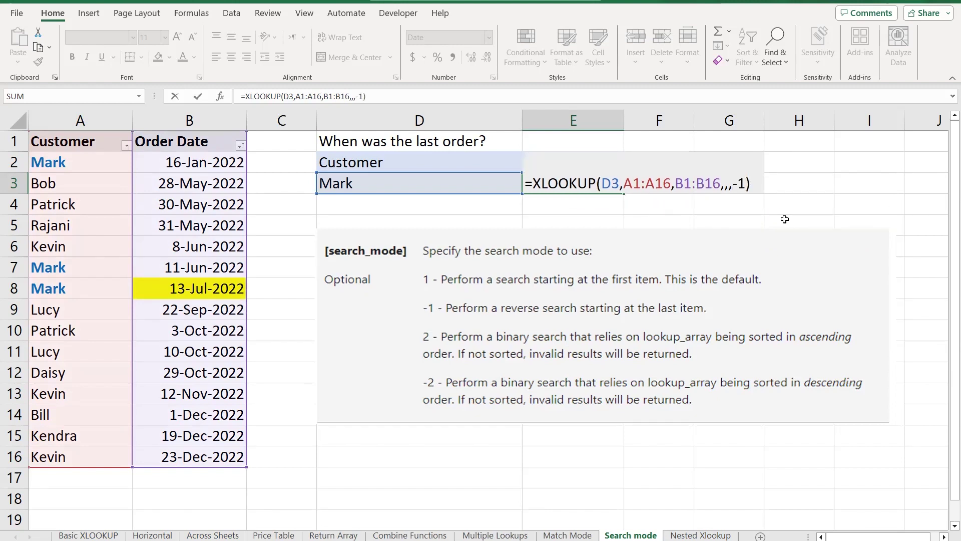
key("Return")
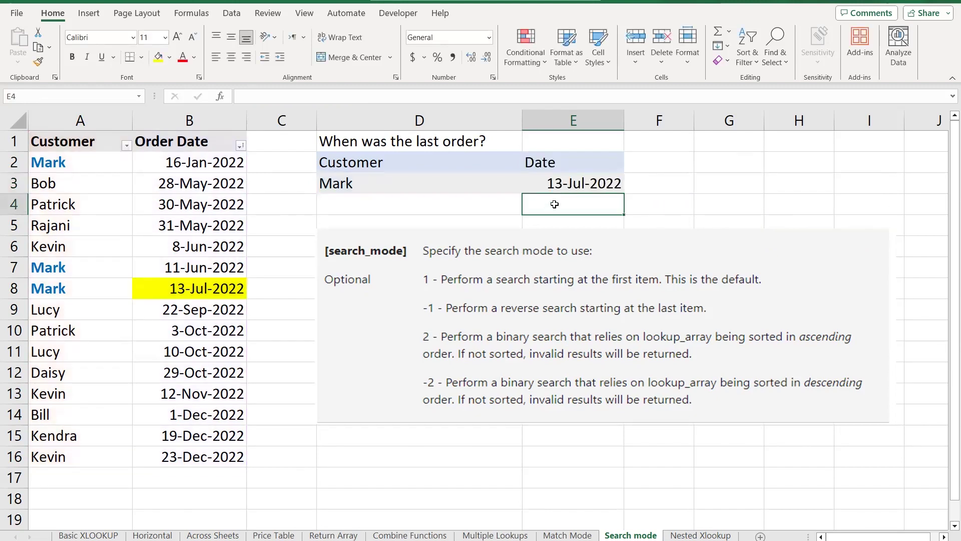
left_click(231, 289)
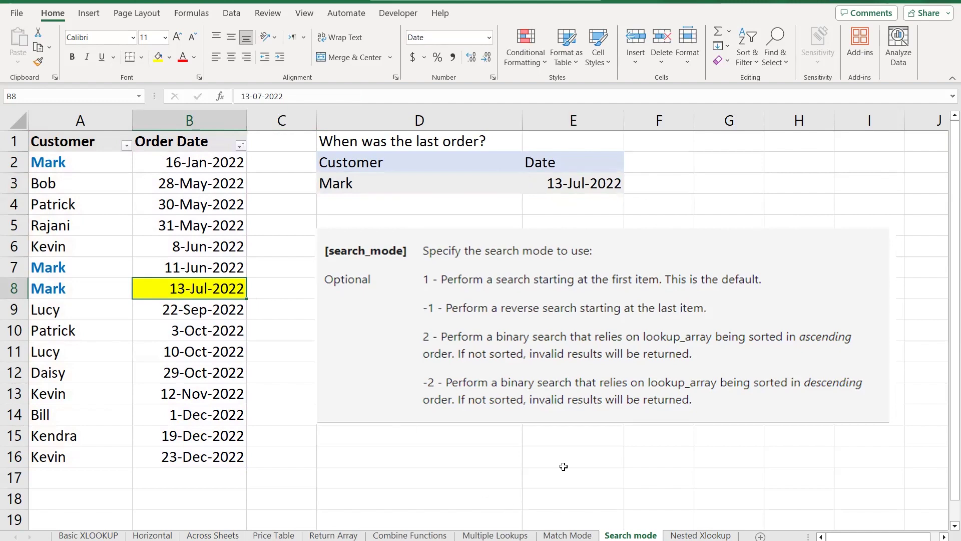
- Go to the Nested Xlookup sheet holding the cookie sales revenue table
left_click(713, 535)
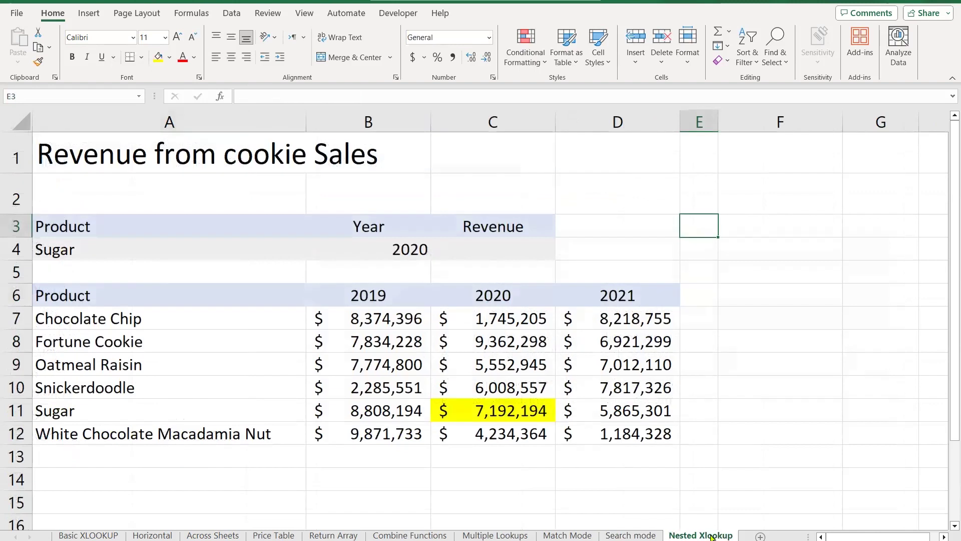
left_click(616, 482)
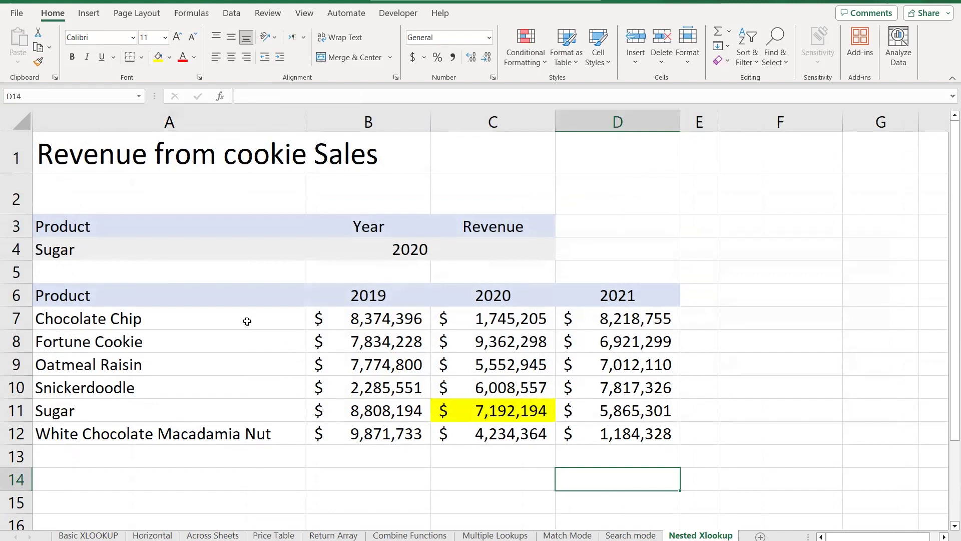
left_click_drag(209, 299, 644, 434)
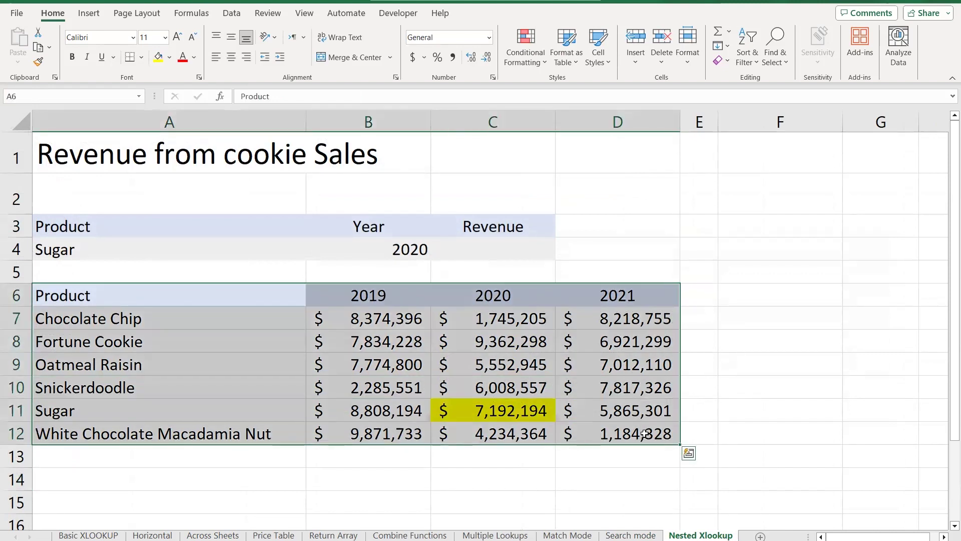
left_click(554, 483)
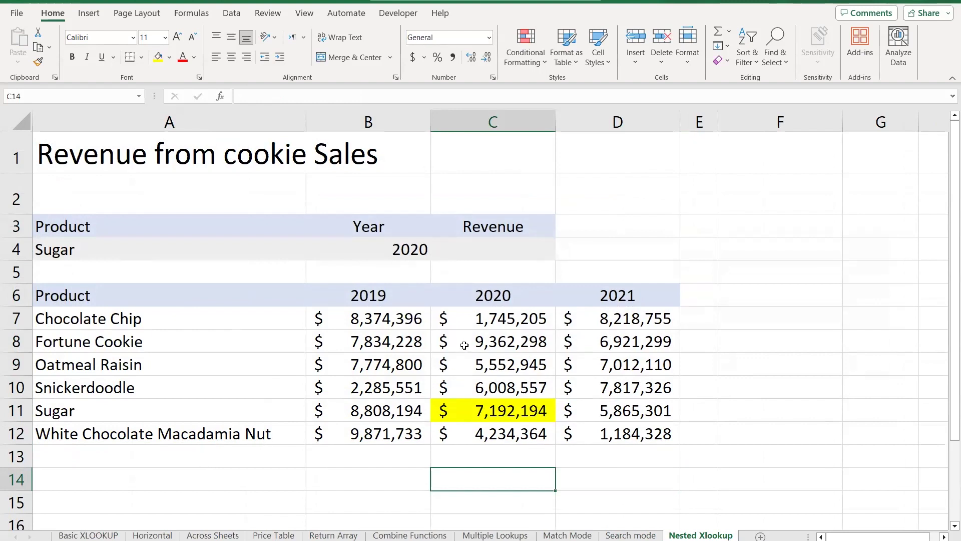
left_click(379, 297)
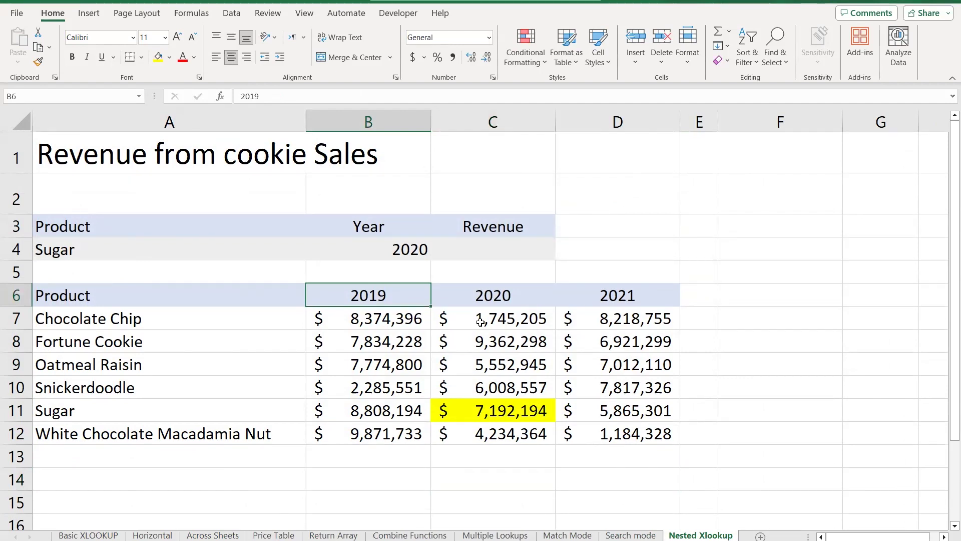
left_click_drag(410, 321, 601, 435)
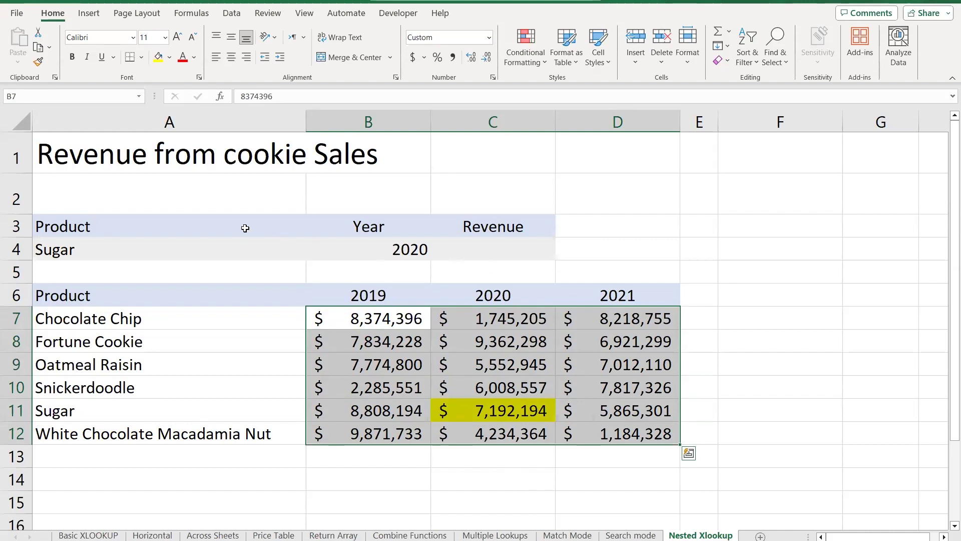
left_click(260, 252)
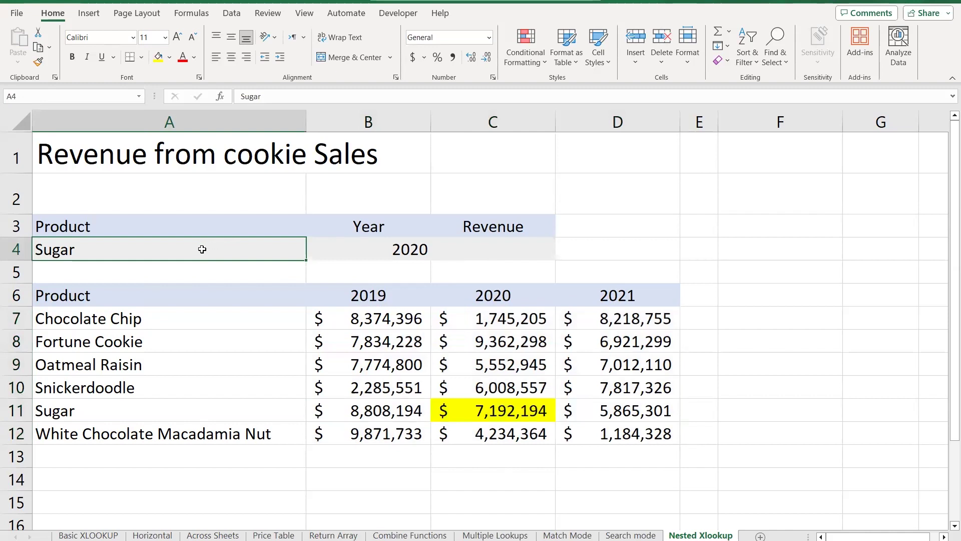
left_click(364, 247)
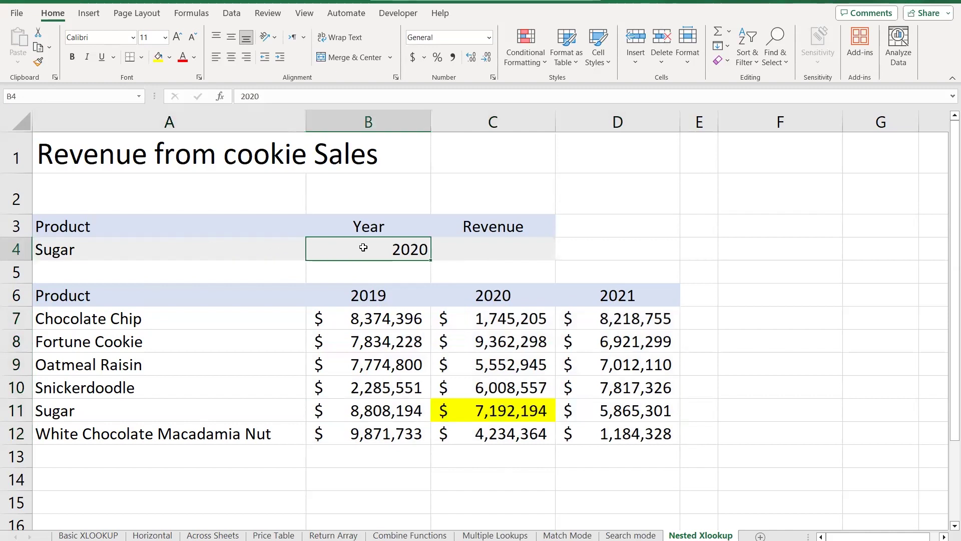
left_click(488, 249)
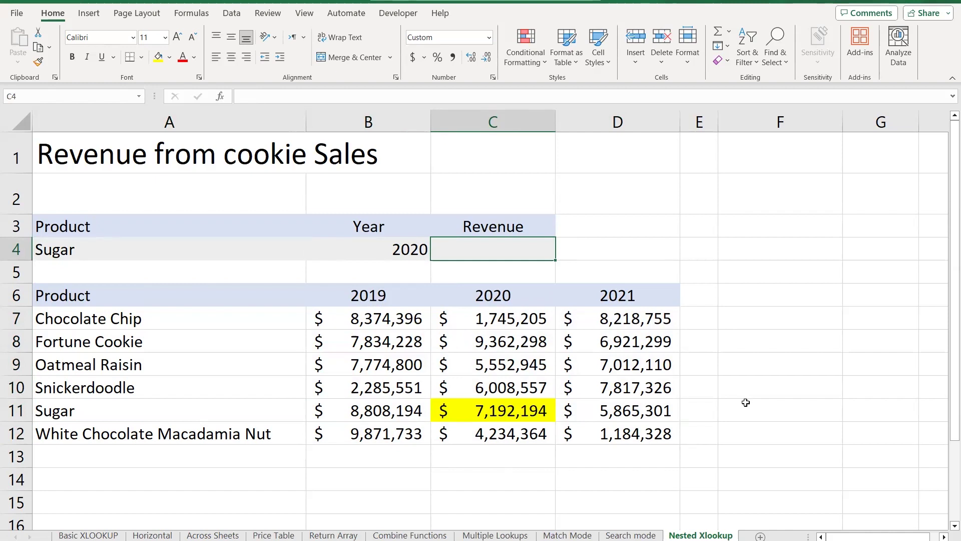
left_click(769, 320)
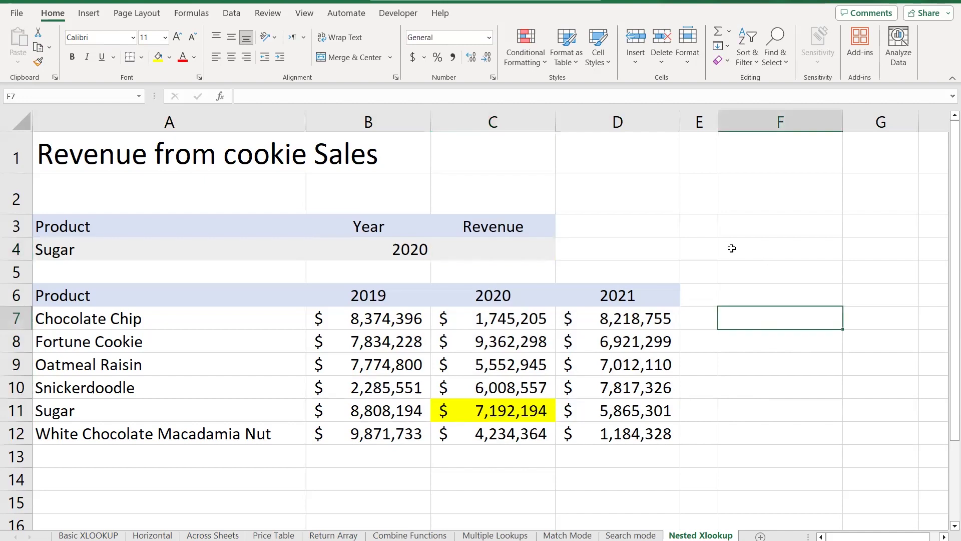
- Enter =XLOOKUP(B4,B6:D6,B7:D12) in F7, spilling the 2020 revenue into F7:F12
type("=")
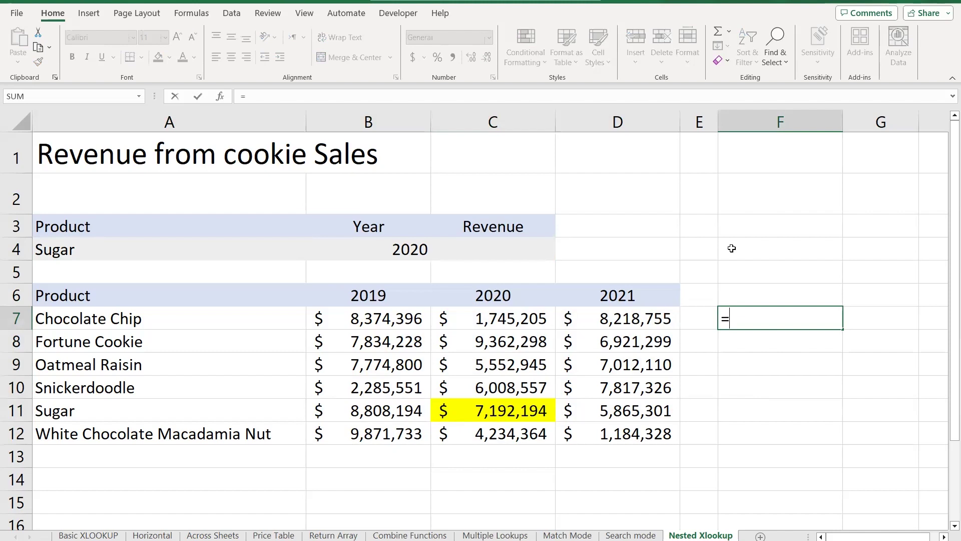
type("xl")
key("Tab")
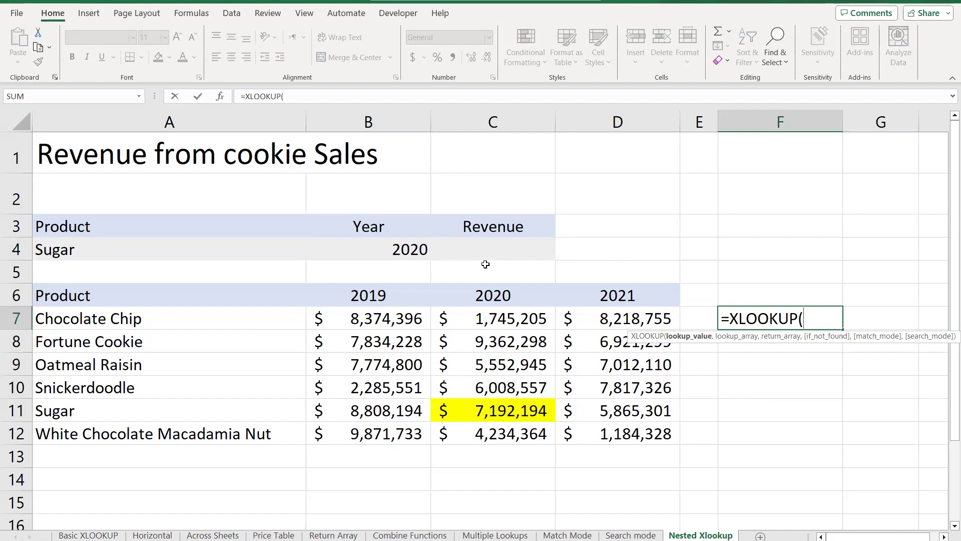
left_click(400, 251)
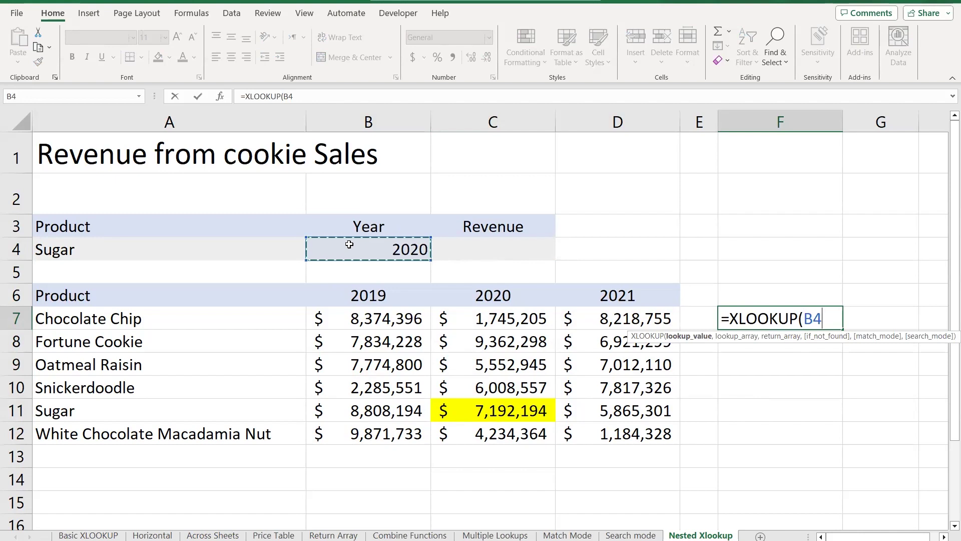
type(",")
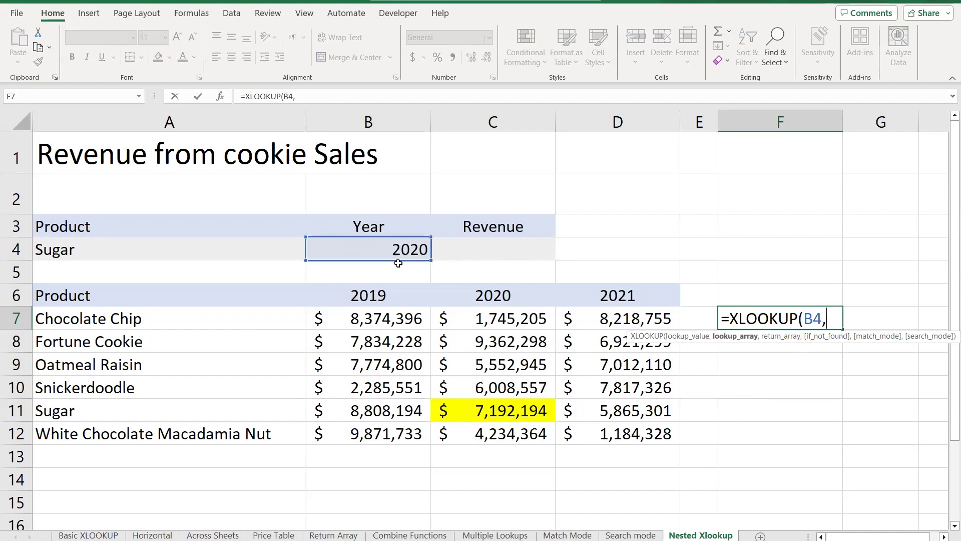
left_click(385, 291)
left_click_drag(385, 292, 598, 297)
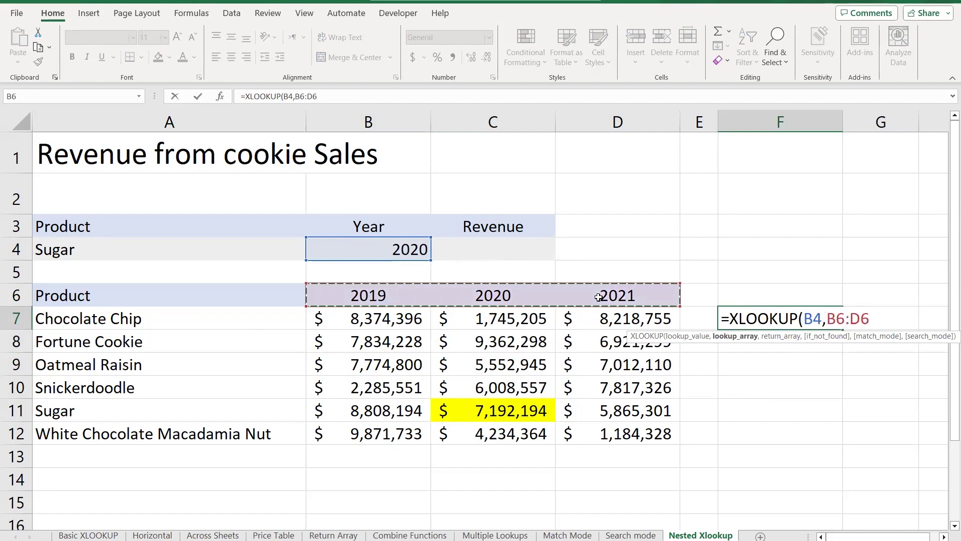
type(",")
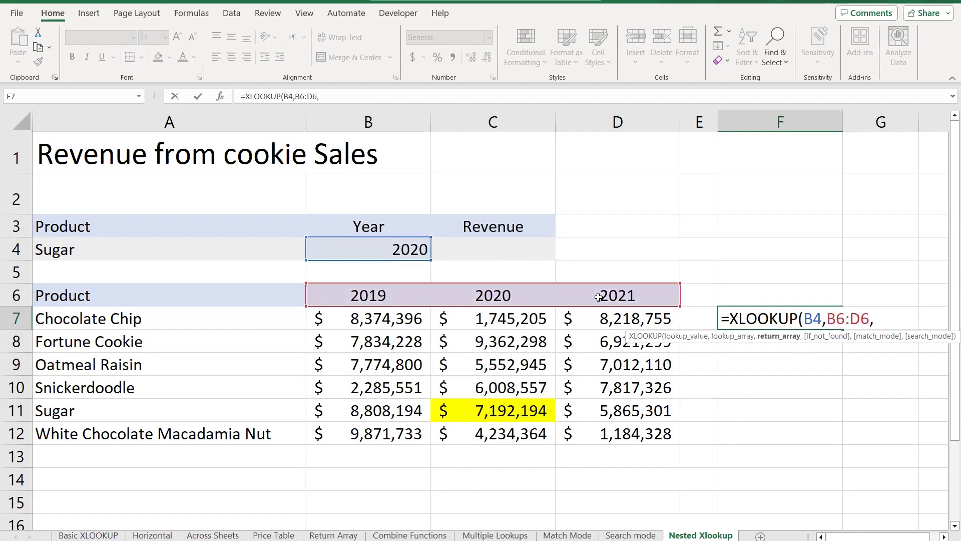
left_click(400, 319)
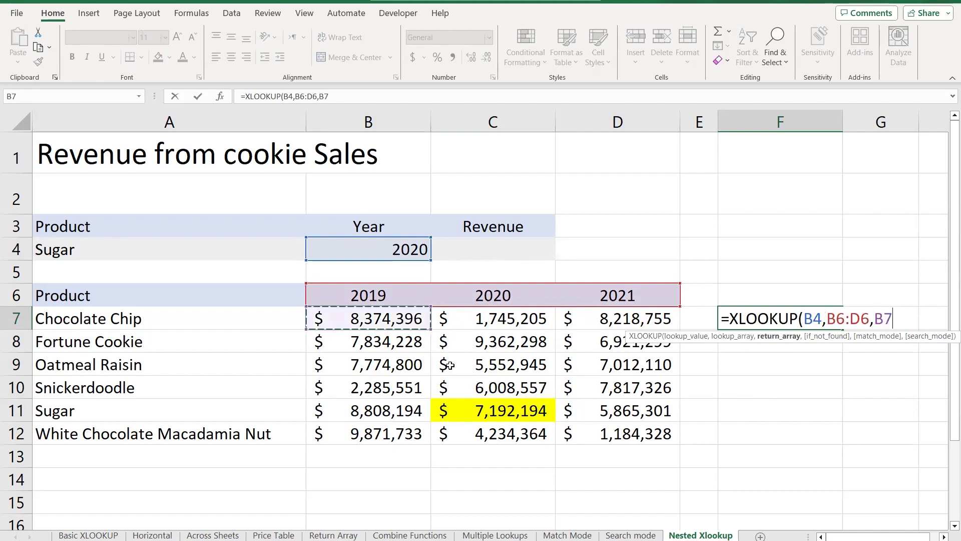
left_click(618, 431, "shift")
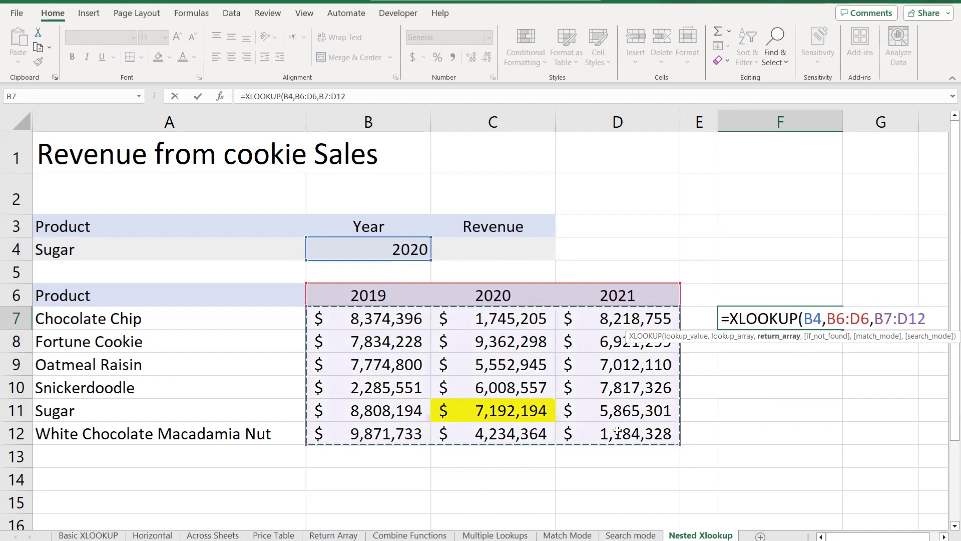
type(")")
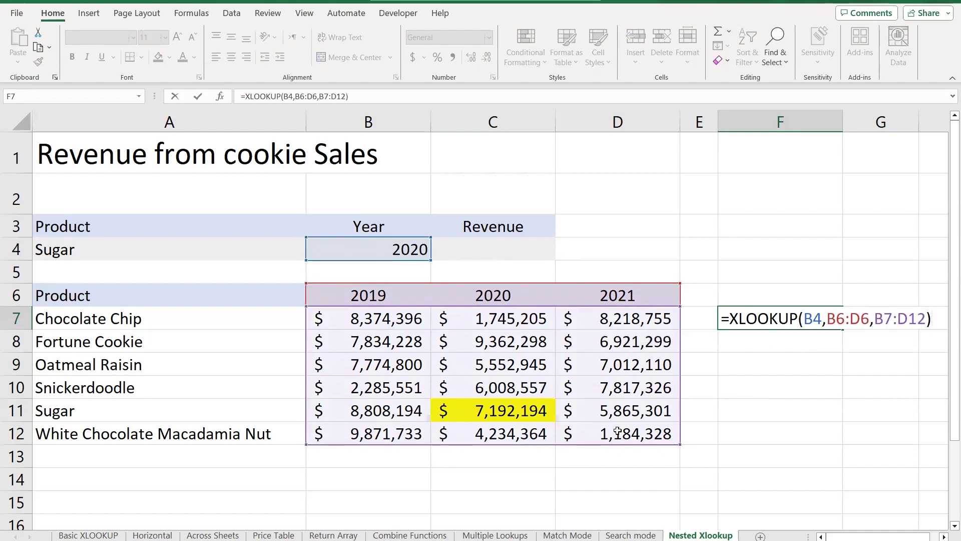
key("Return")
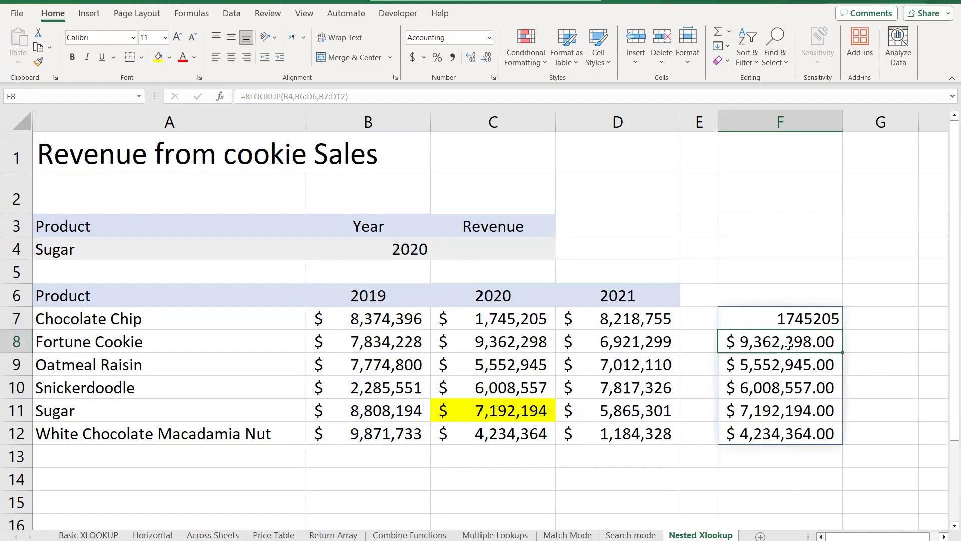
- Copy F8's currency format onto F7 with Format Painter
key("Down")
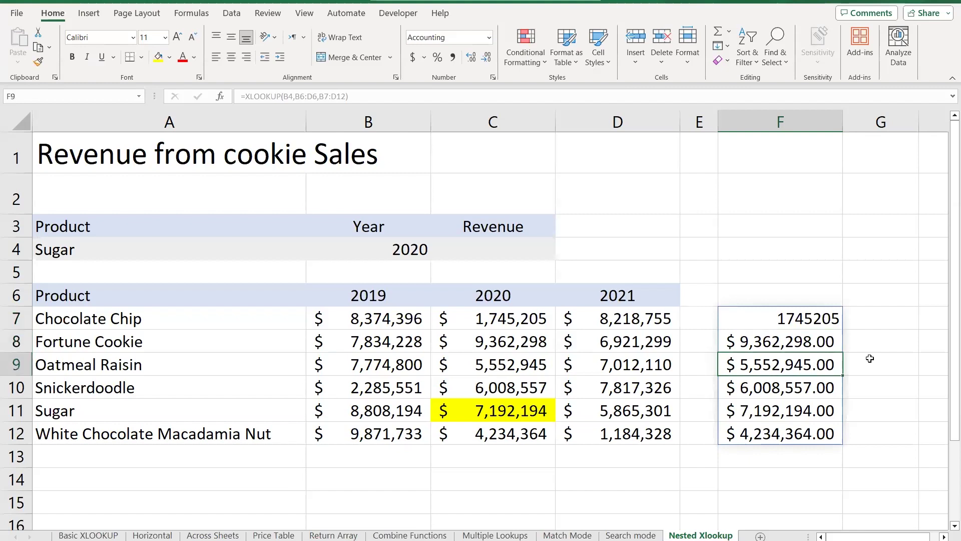
left_click(871, 348)
key("Left")
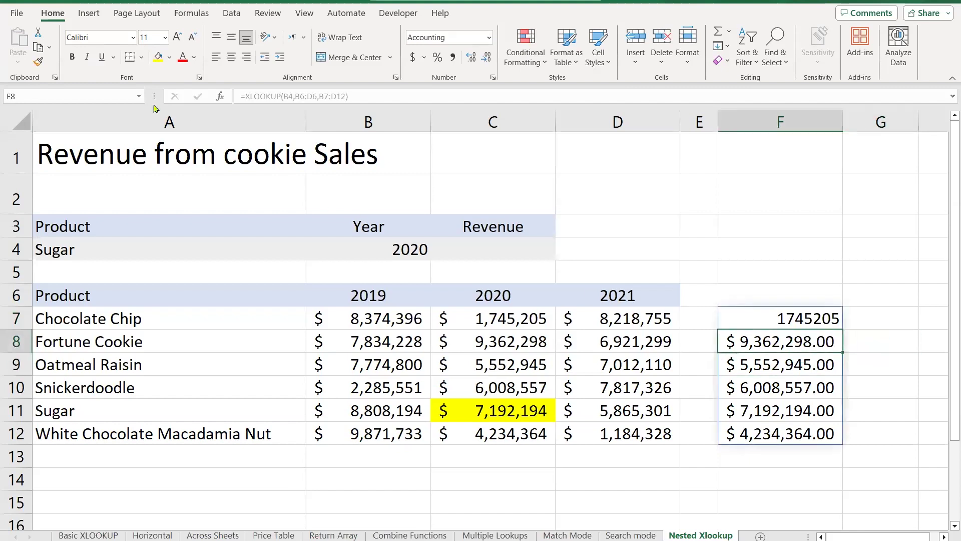
left_click(39, 61)
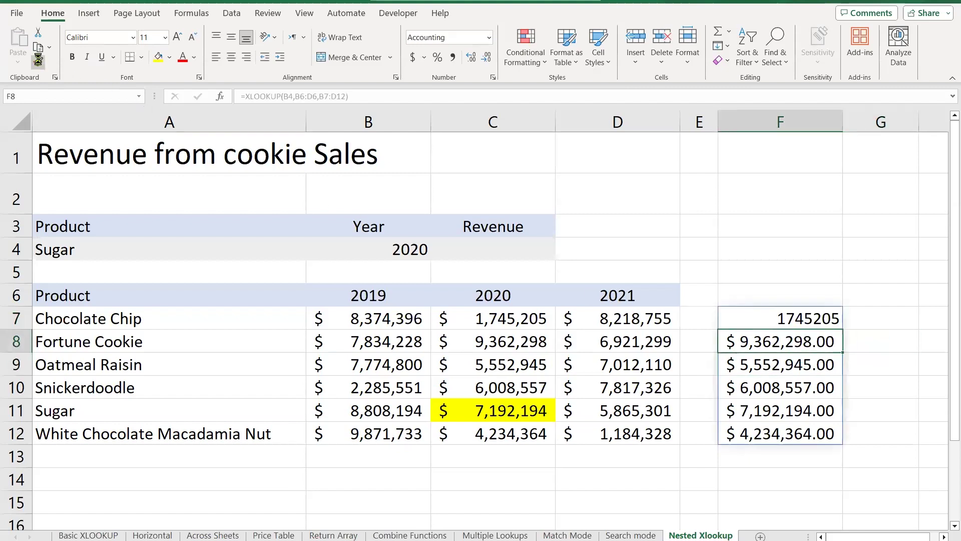
left_click(803, 317)
left_click(767, 252)
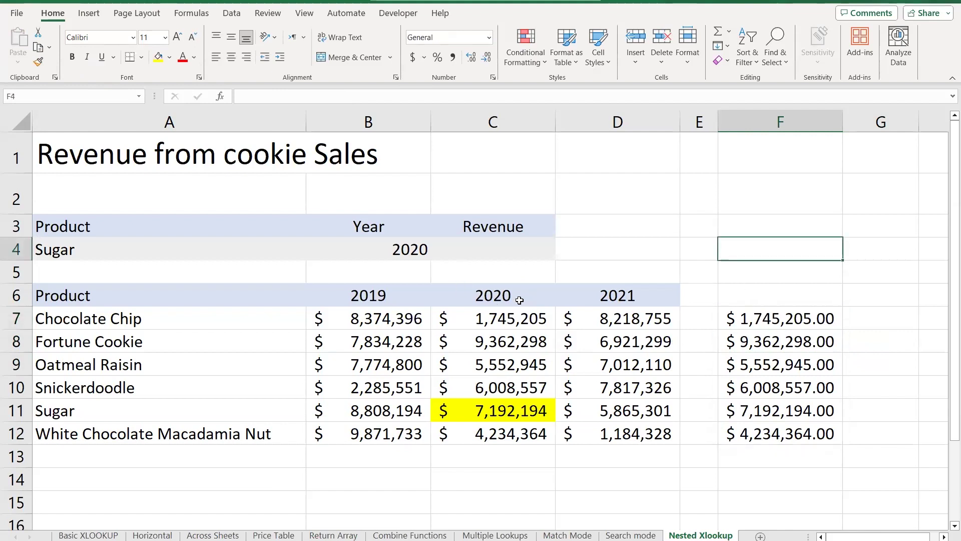
- Review the revenue table ranges, then fill the Sugar input cell A4 with yellow
left_click_drag(745, 321, 754, 431)
left_click_drag(505, 323, 508, 425)
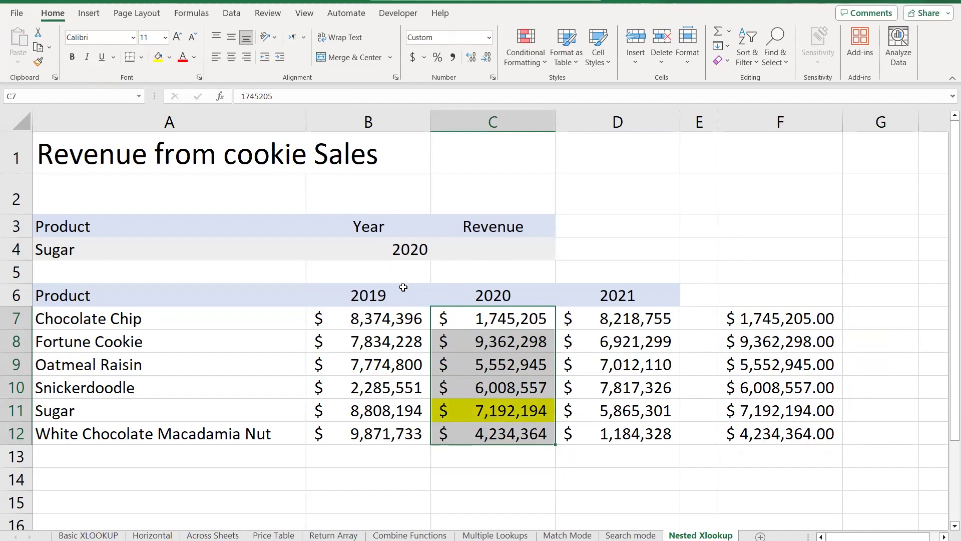
left_click_drag(398, 314, 625, 427)
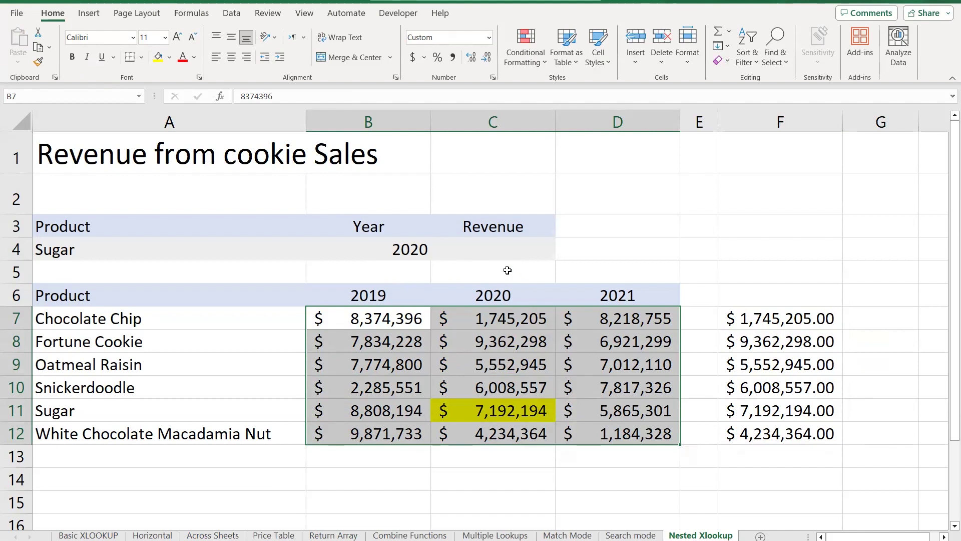
left_click(472, 248)
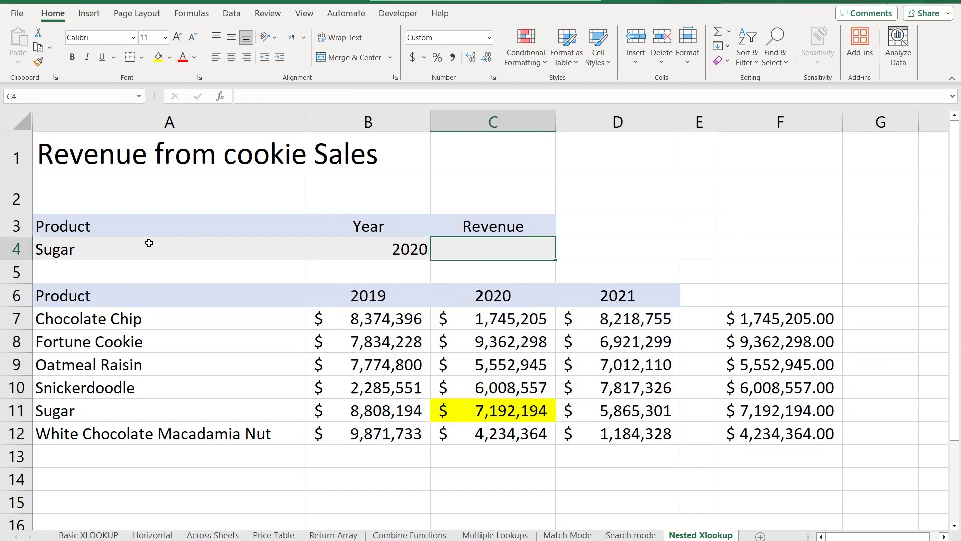
left_click(93, 248)
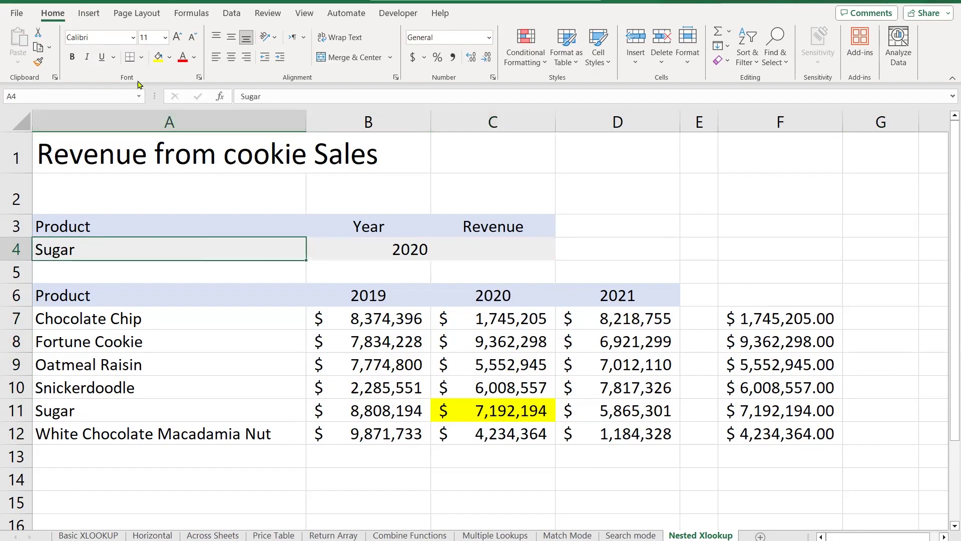
left_click(153, 61)
left_click(148, 411)
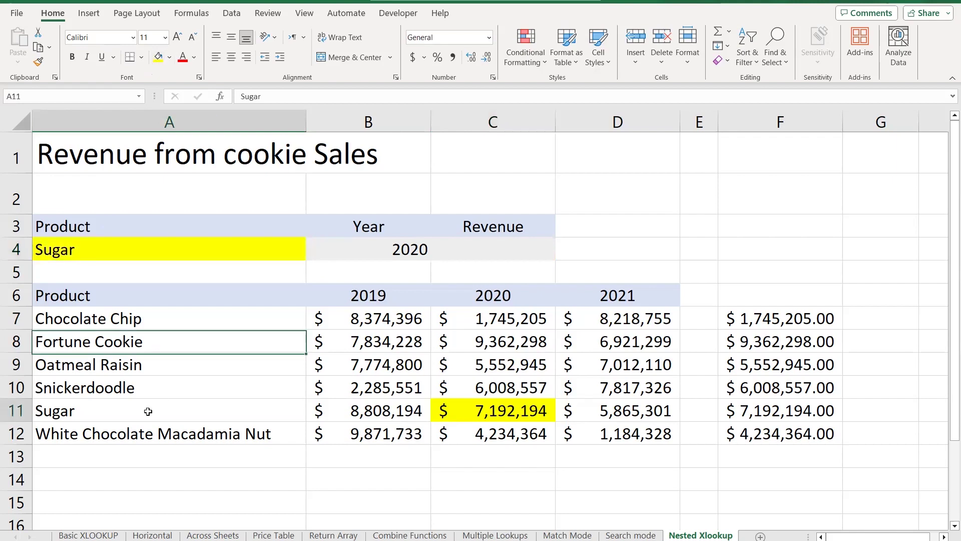
left_click(506, 252)
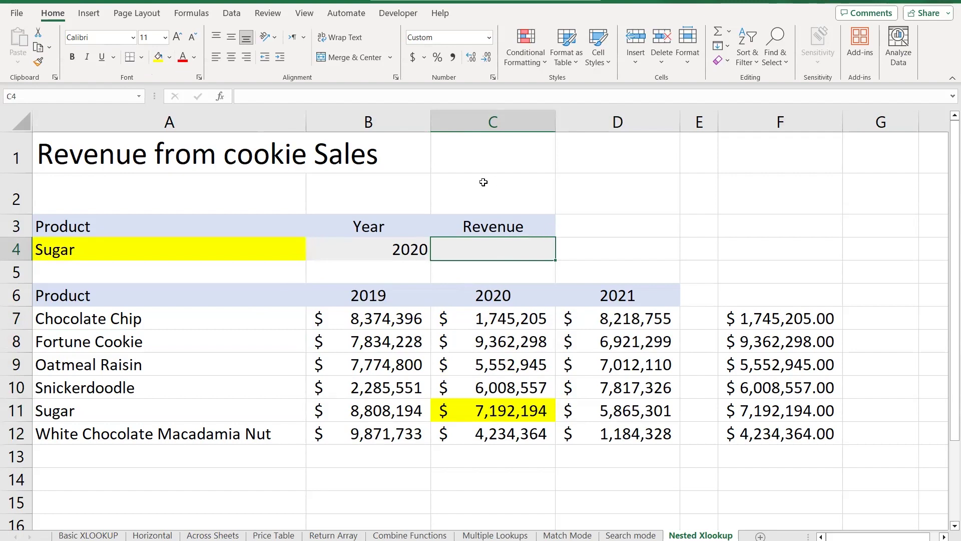
- Start =XLOOKUP in C4 with Sugar (A4) as the lookup value and A6:A12 as the lookup array
type("=")
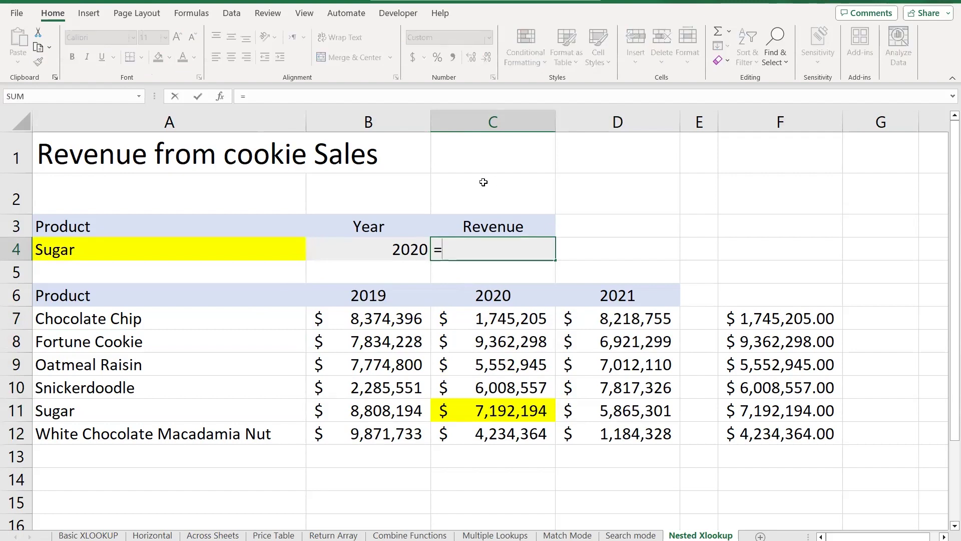
type("x")
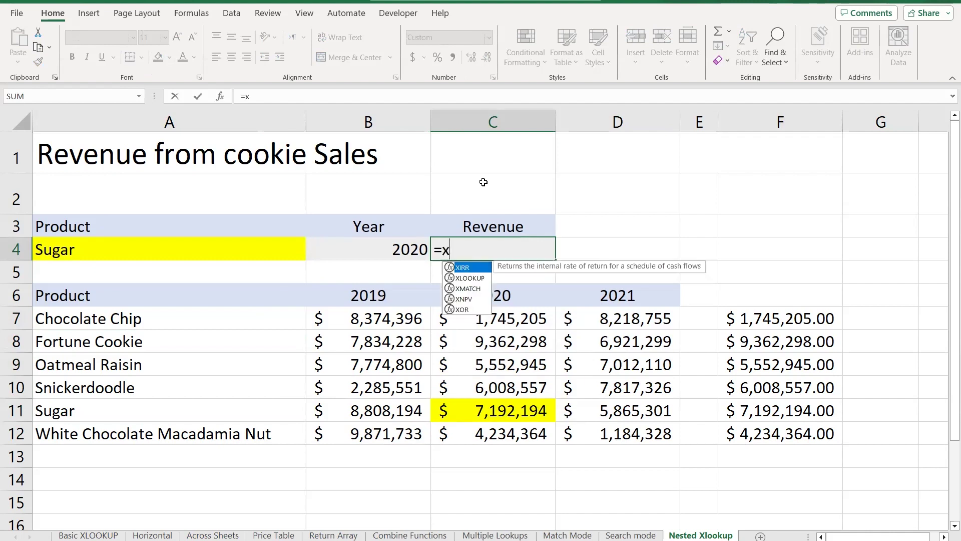
type("l")
key("Tab")
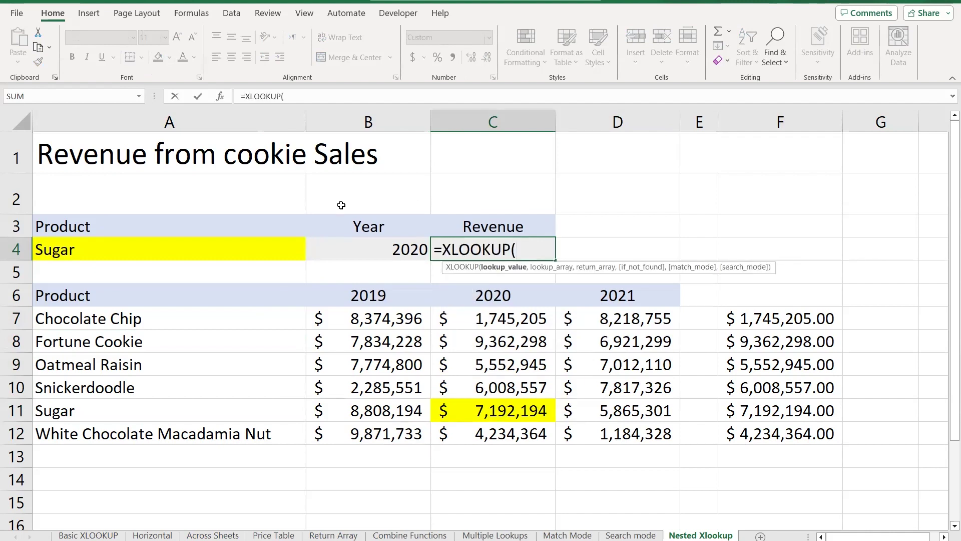
left_click(187, 249)
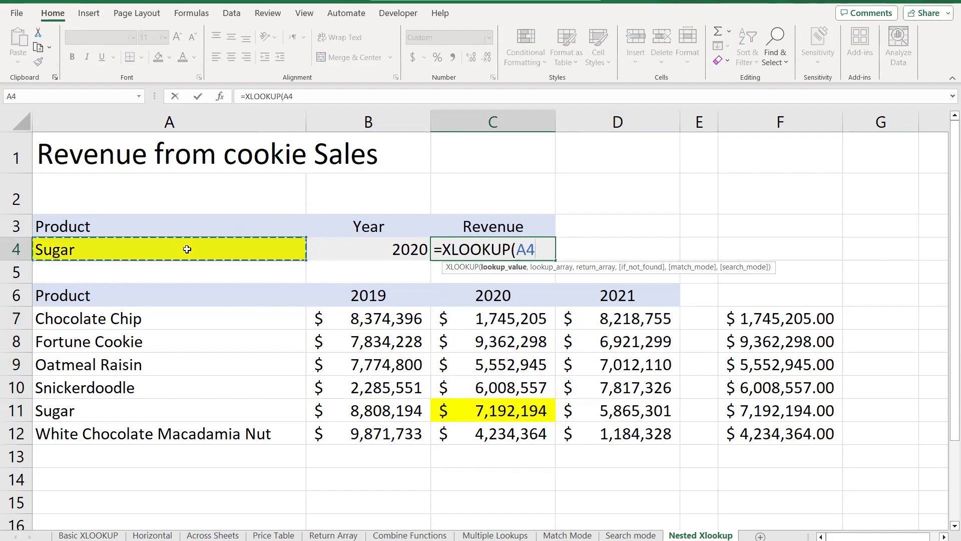
type(",")
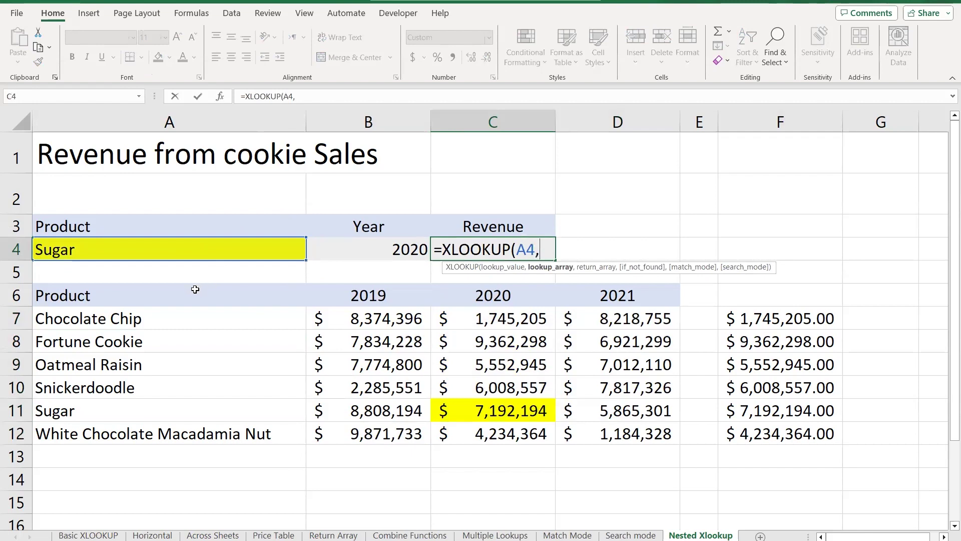
left_click_drag(163, 297, 160, 318)
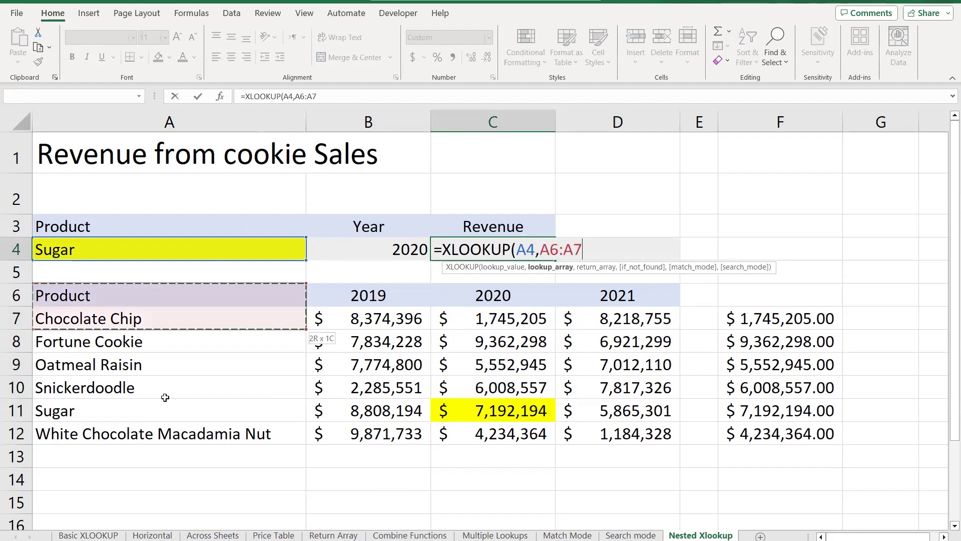
left_click_drag(172, 427, 172, 427)
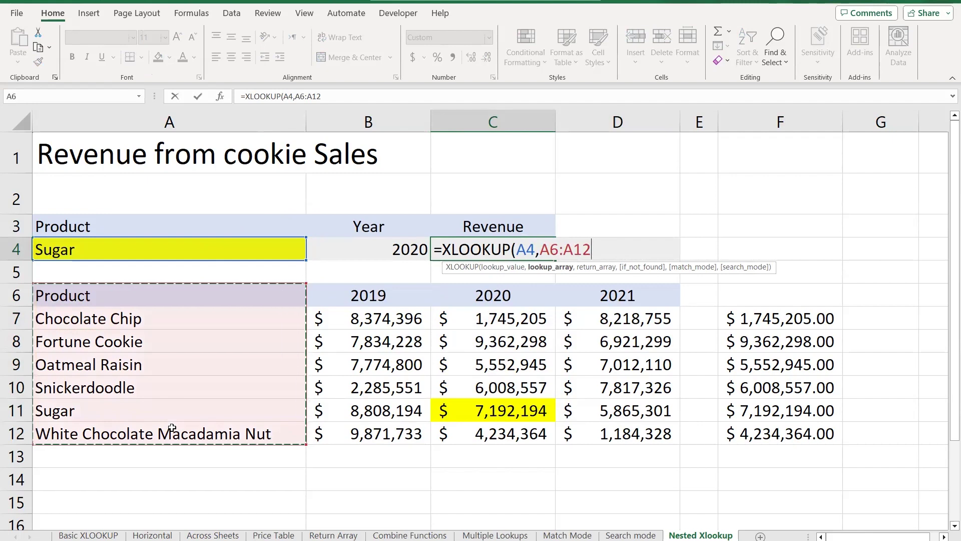
type(",")
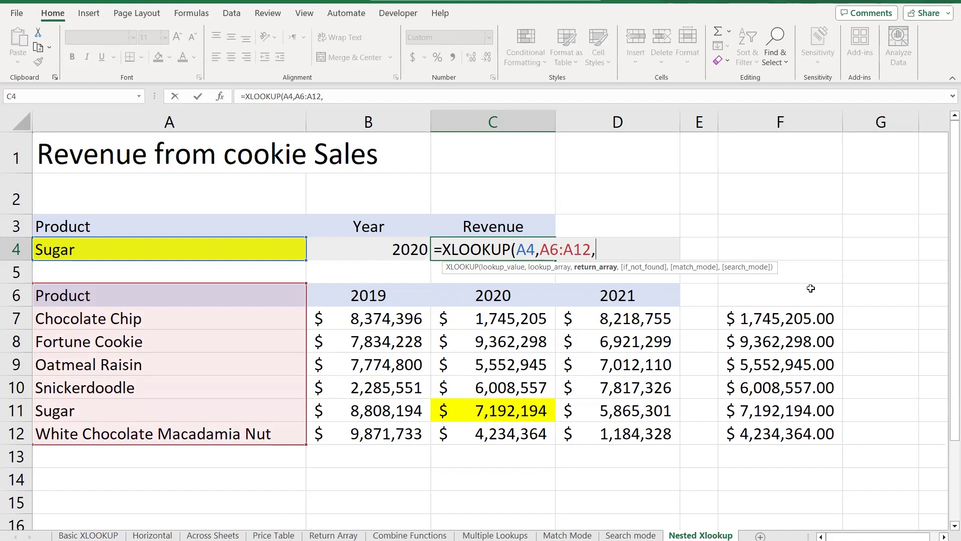
- Nest XLOOKUP(B4,B6:D6,B7:D12) as the return array, close it, and enter the formula in C4
type("xl")
key("Tab")
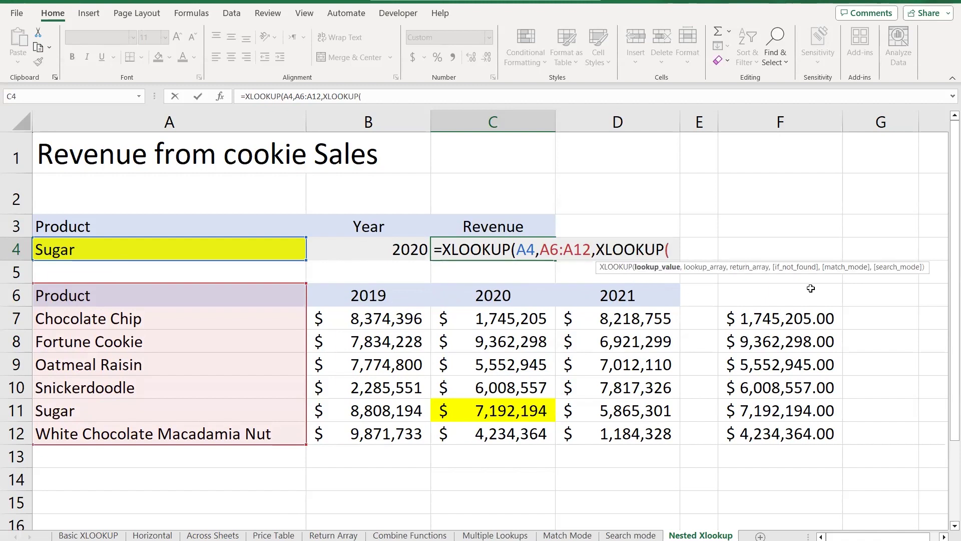
left_click(394, 250)
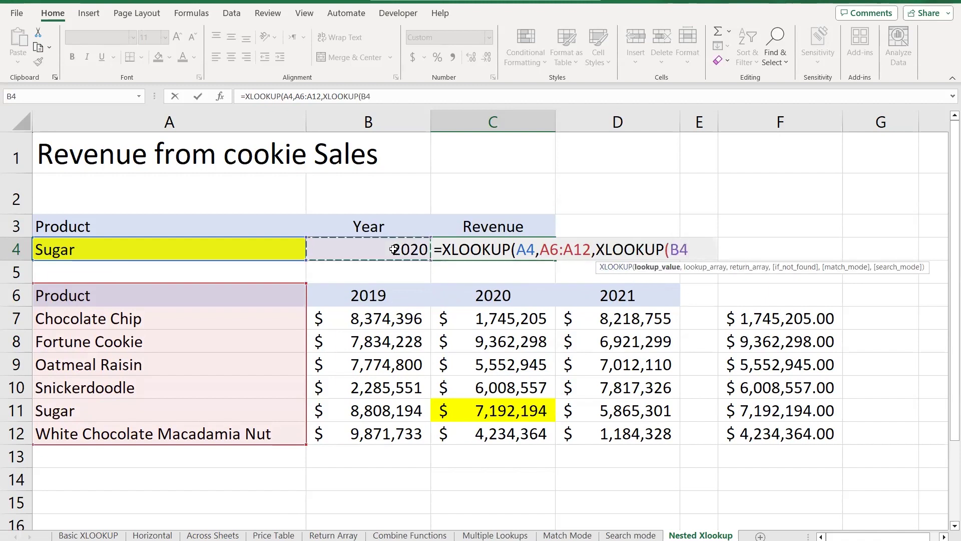
type(",")
left_click_drag(375, 296, 596, 298)
type(",")
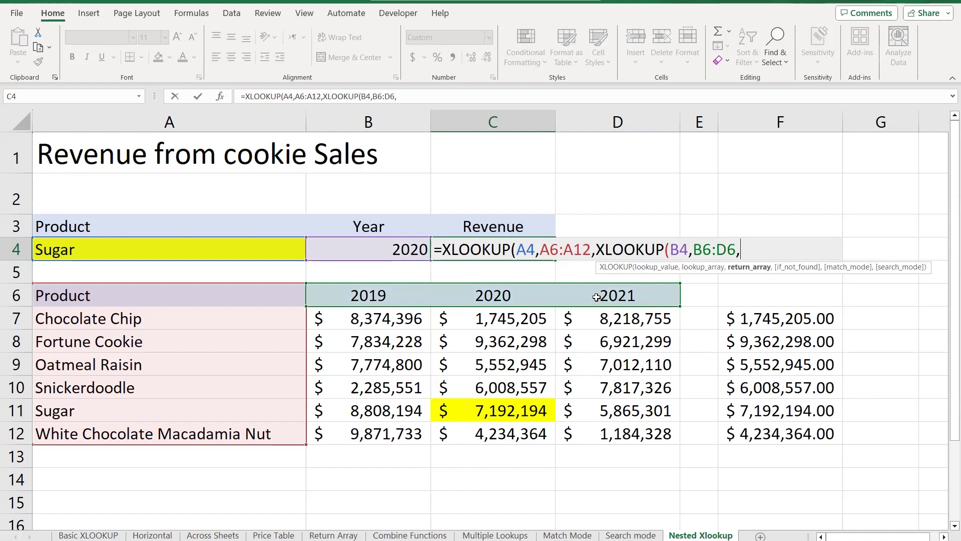
left_click(406, 318)
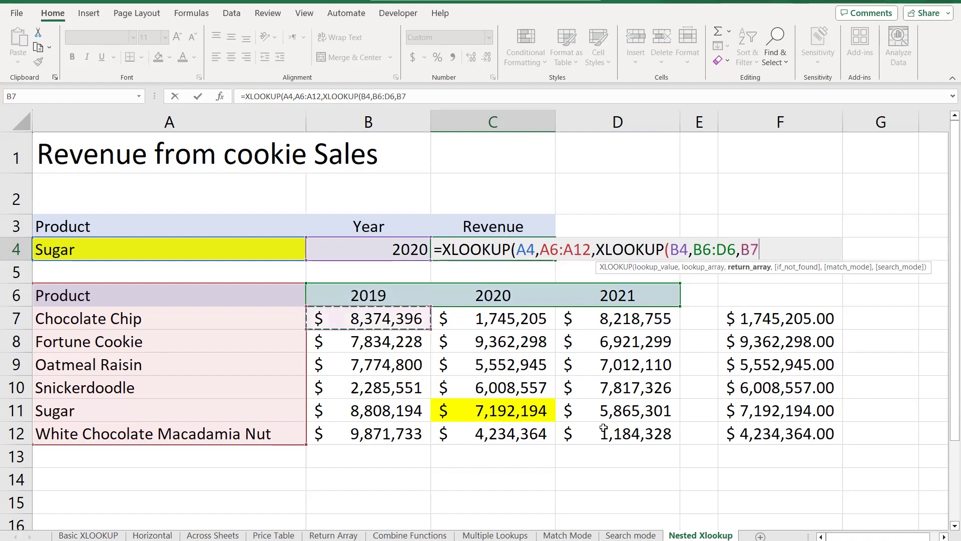
left_click(621, 433, "shift")
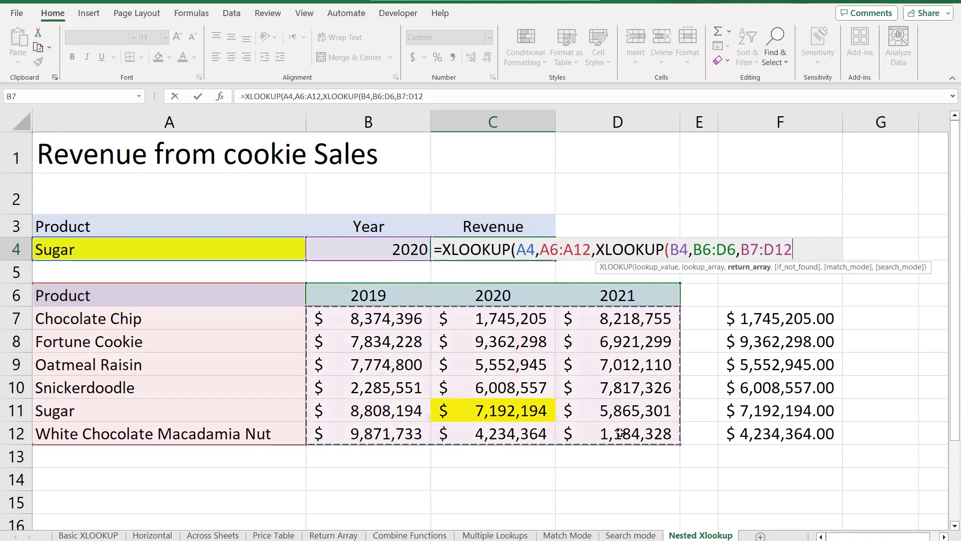
type(")")
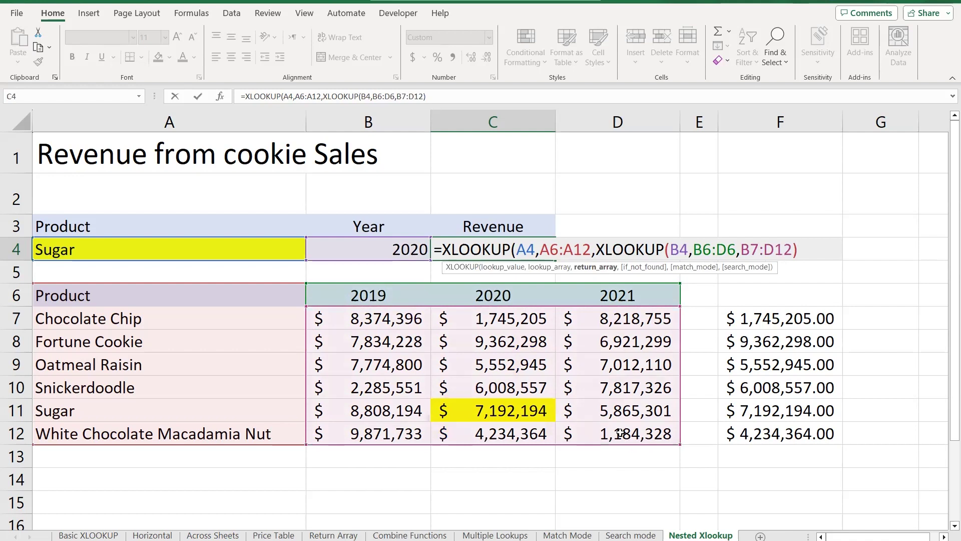
type(")")
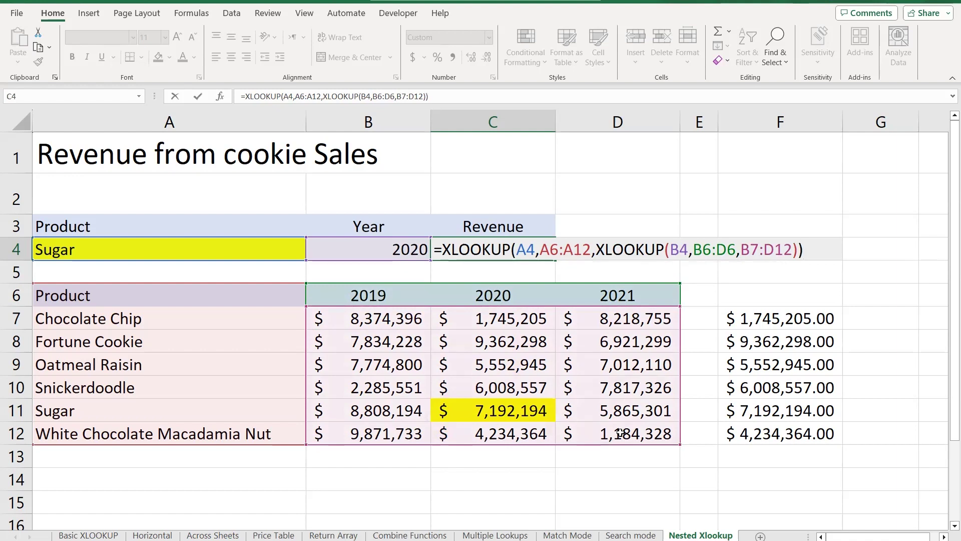
key("Return")
key("Up")
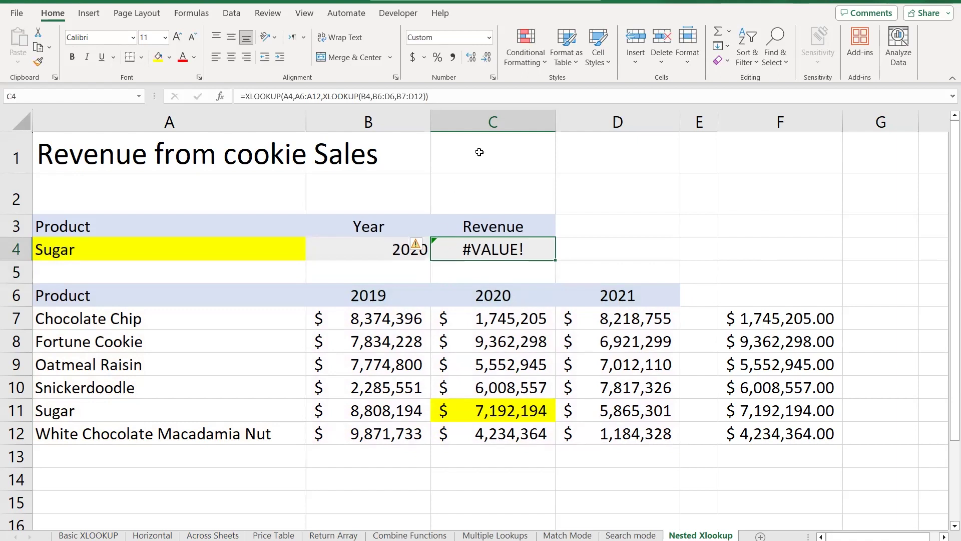
- Append ,,0 (exact match) to C4's outer XLOOKUP and re-enter it, still giving #VALUE!
left_click(454, 95)
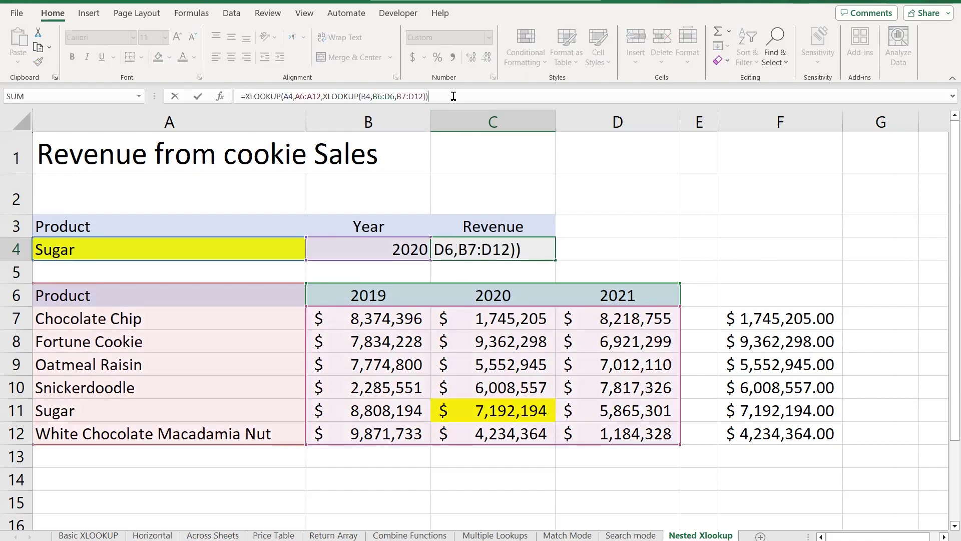
key("BackSpace")
type(",,")
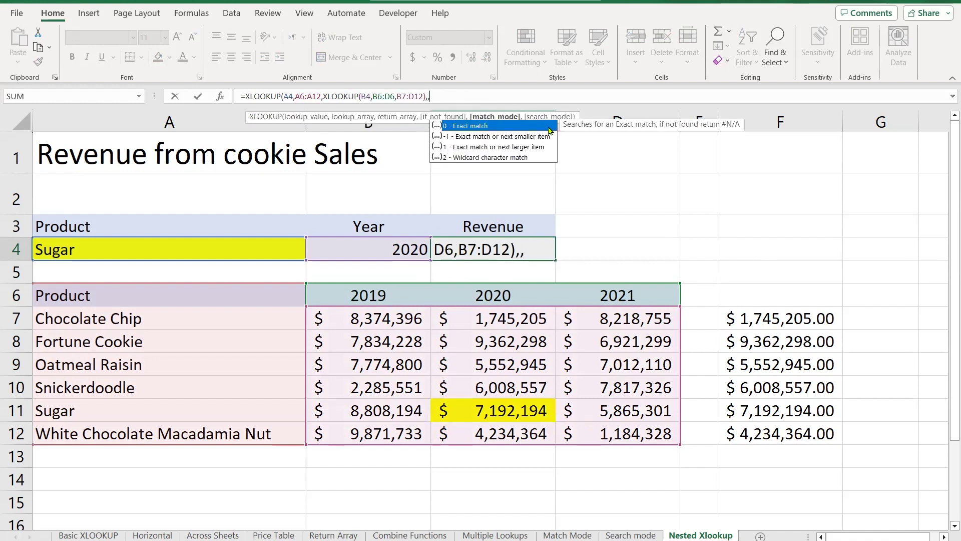
double_click(512, 126)
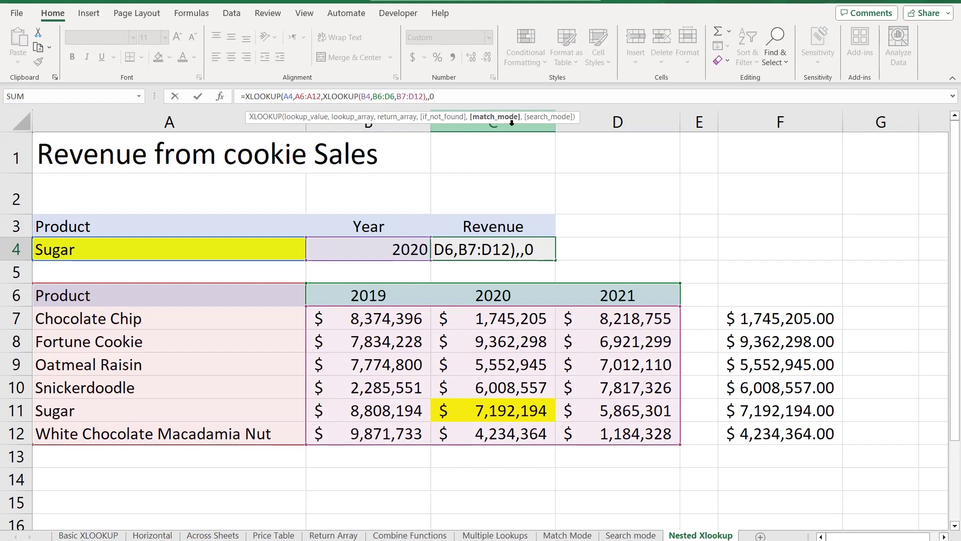
key("Return")
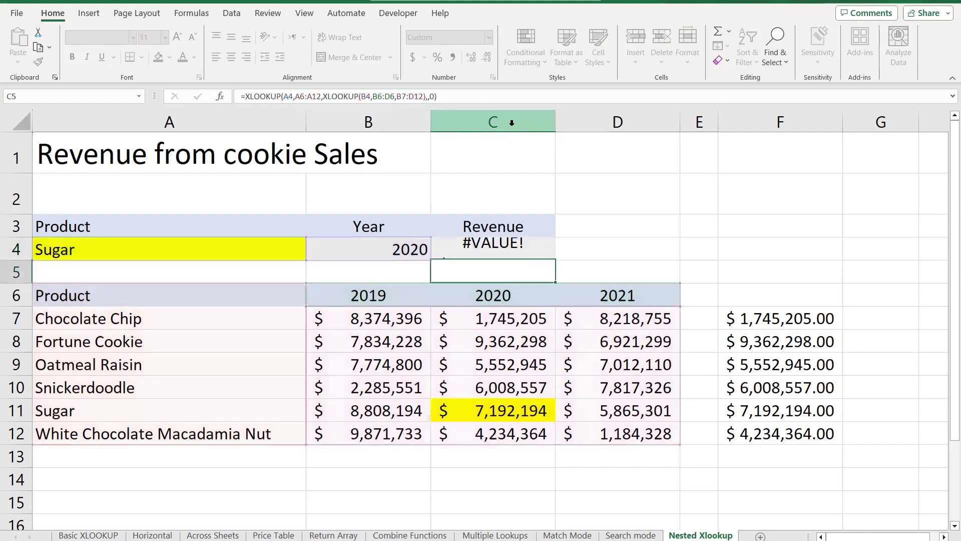
key("Up")
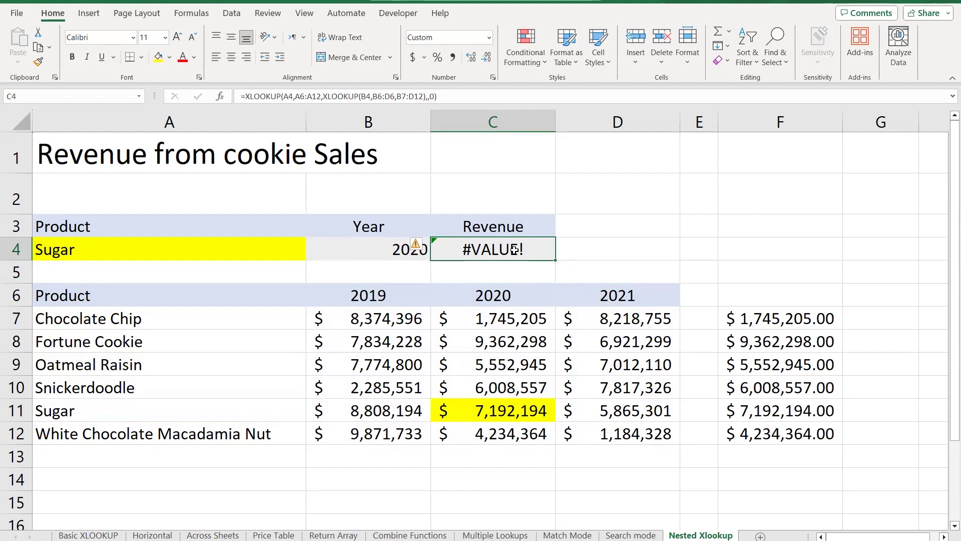
- Clear C4's formula after A4 and set the lookup array to A7:A12
left_click(463, 97)
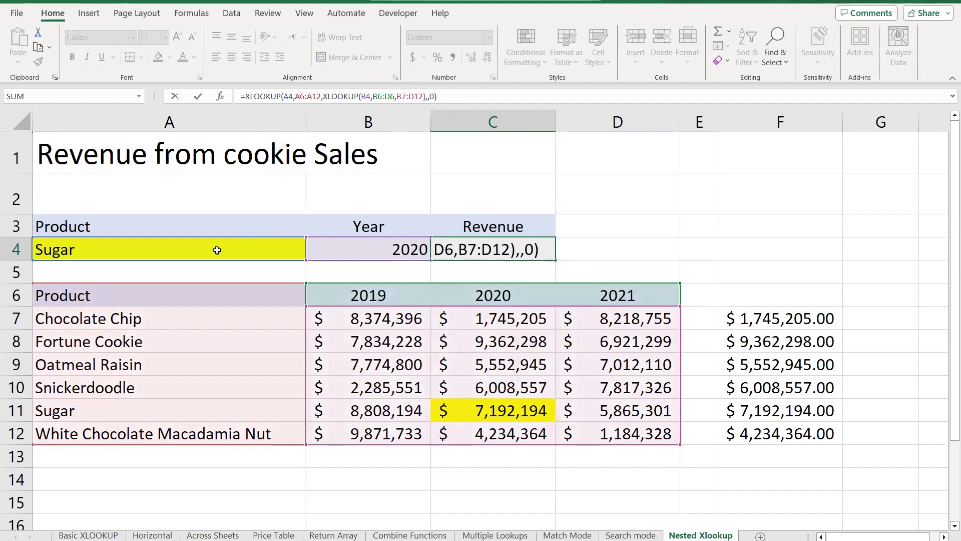
key("shift+End")
key("Delete")
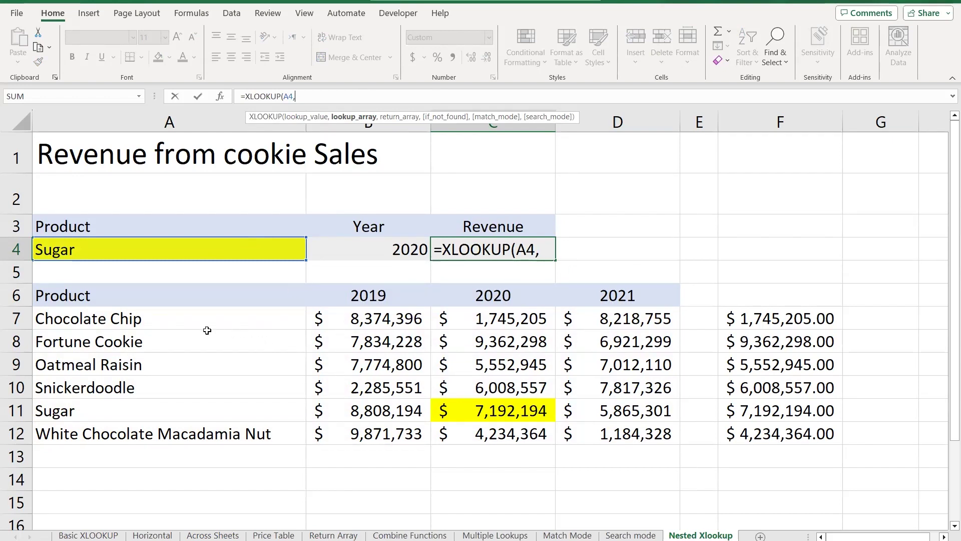
left_click_drag(167, 320, 170, 427)
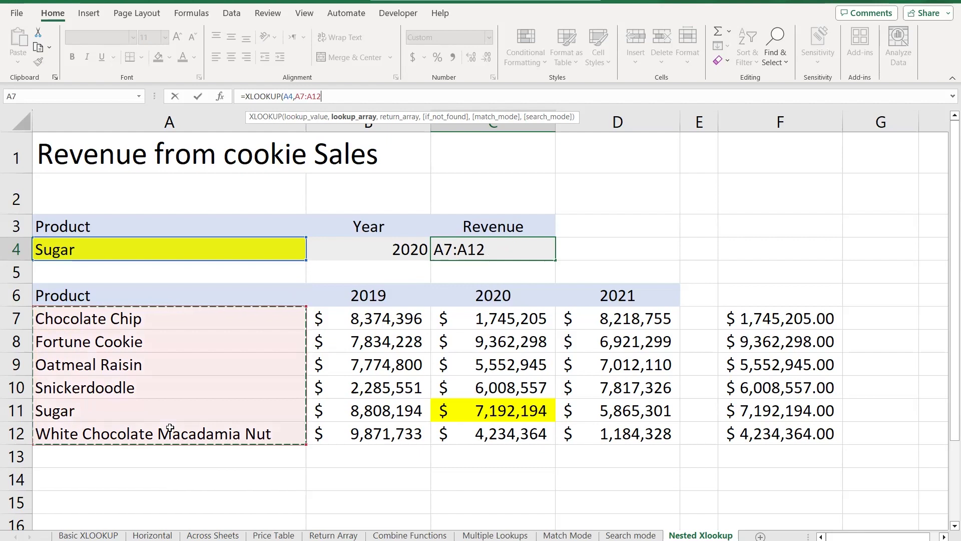
- Re-nest XLOOKUP(B4,B6:D6,B7:D12) as the return array, returning Sugar's 2020 revenue of $7,192,194
type(",")
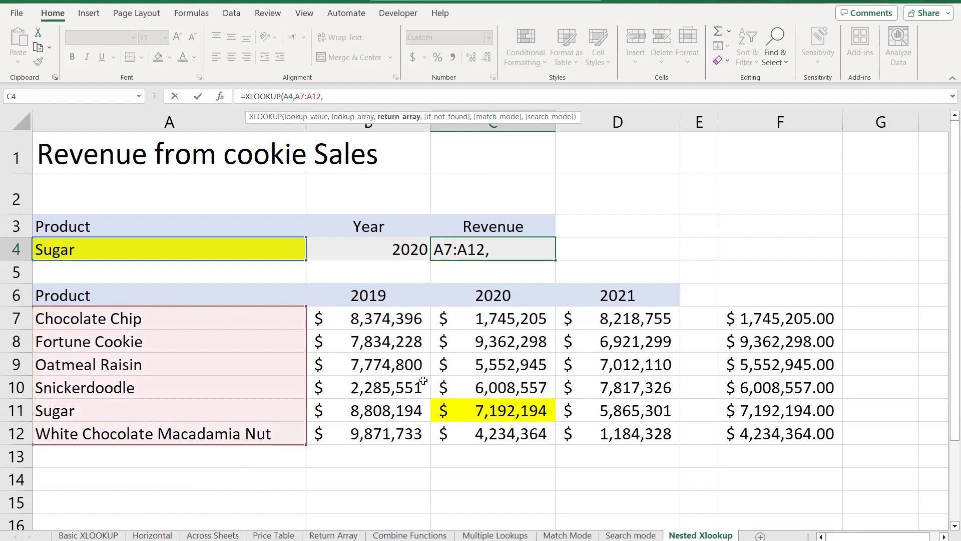
type("XLOOKUP(")
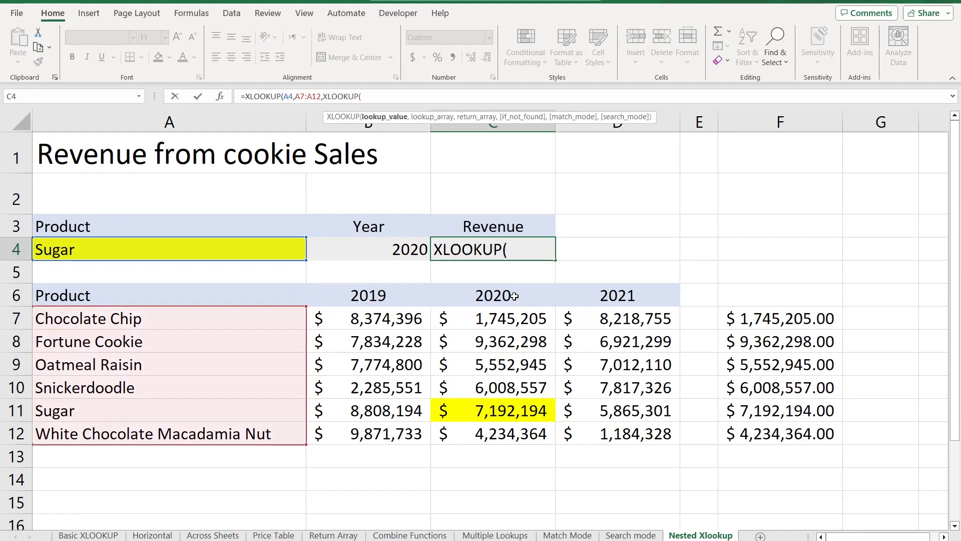
left_click(379, 250)
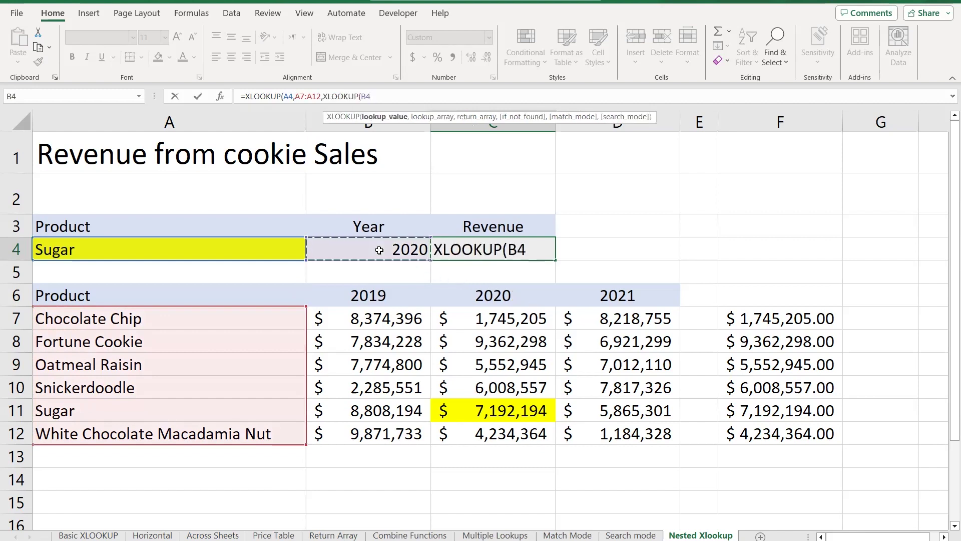
type(",")
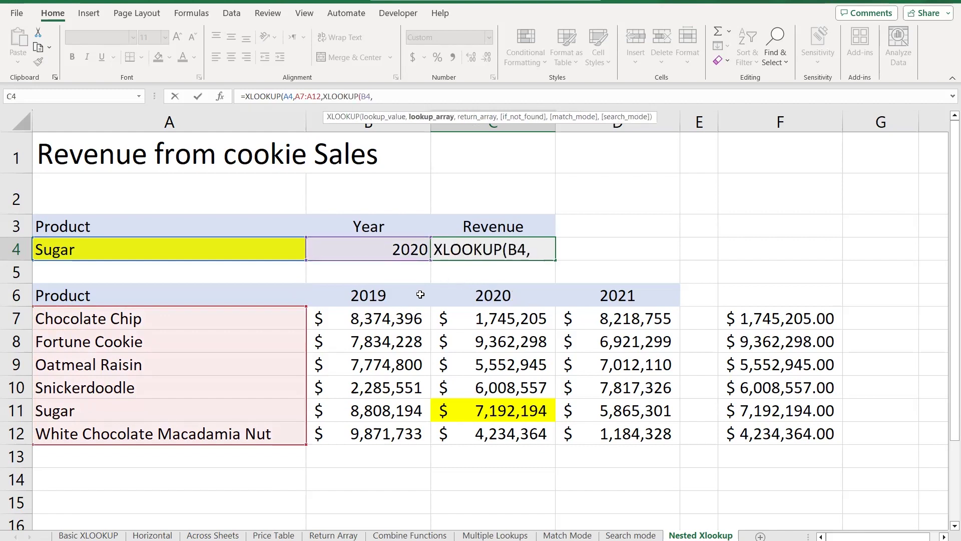
left_click_drag(353, 296, 595, 296)
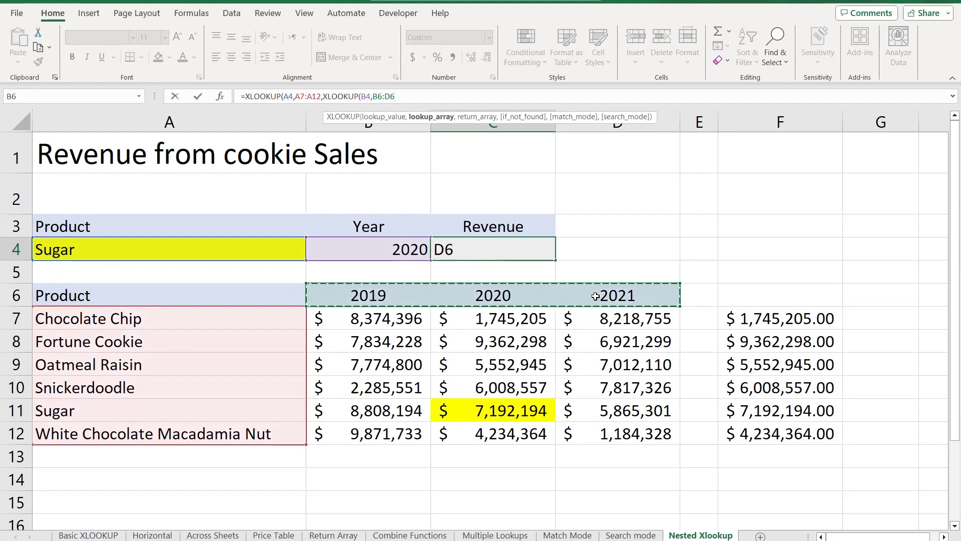
type(",")
left_click(406, 320)
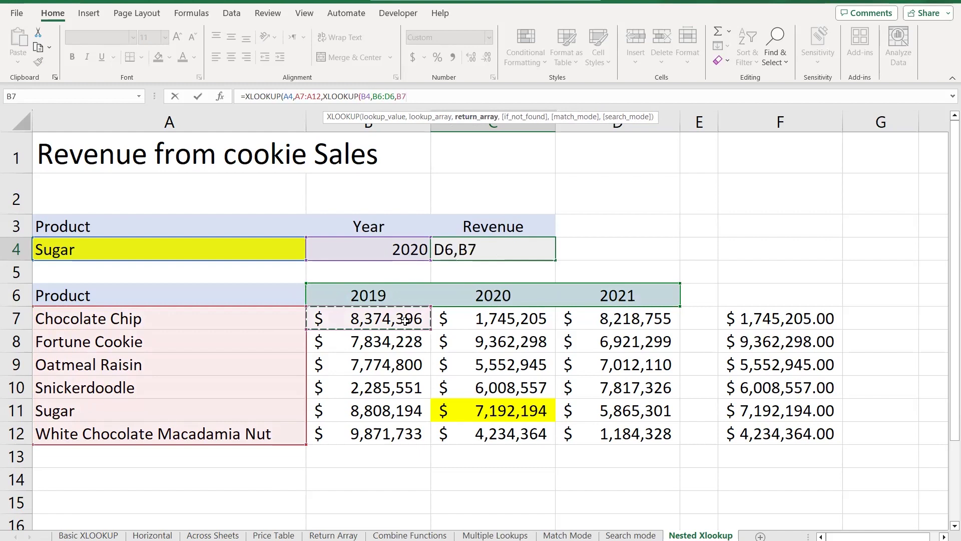
left_click(615, 429, "shift")
type(")")
key("Return")
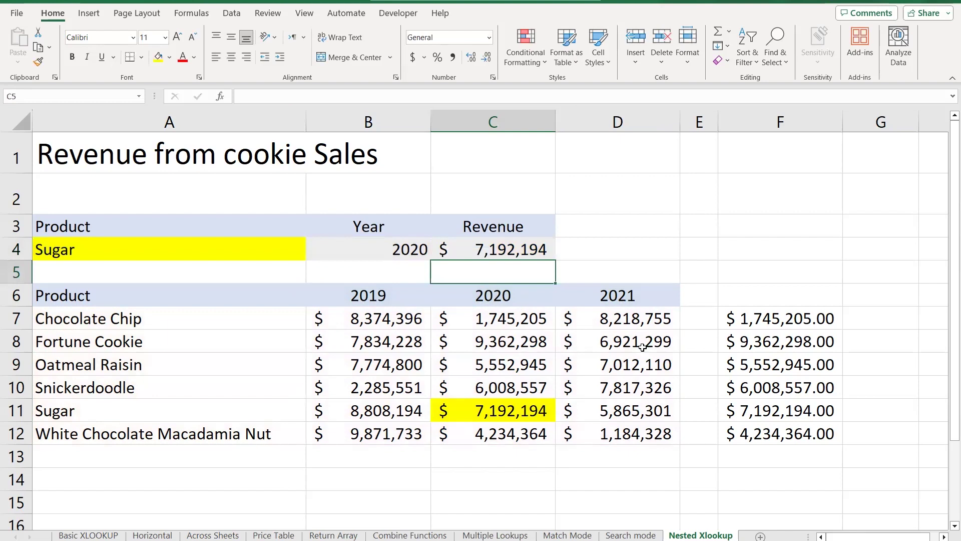
- Enter =FORMULATEXT(C4) in B2 to show C4's formula, then point out Sugar in A4 and the table
left_click(633, 253)
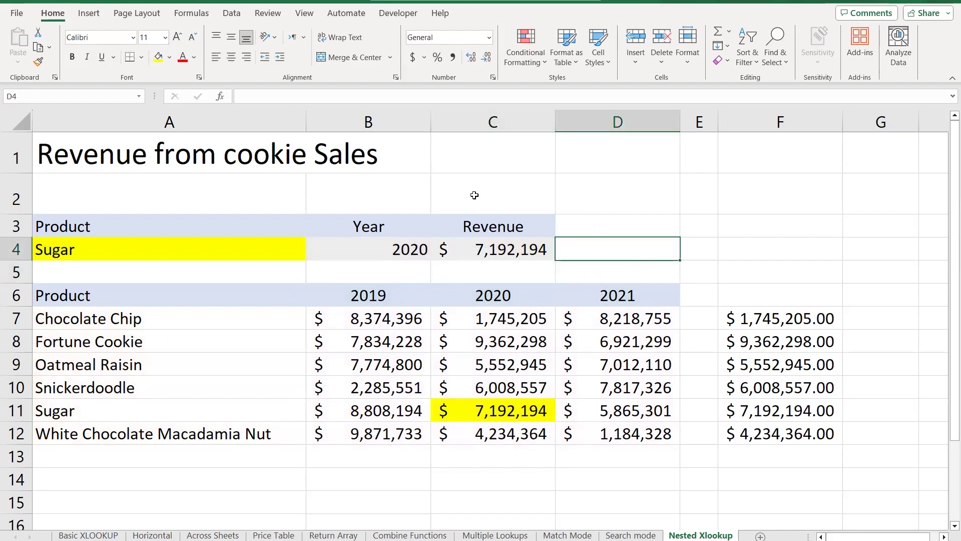
left_click(405, 193)
type("=")
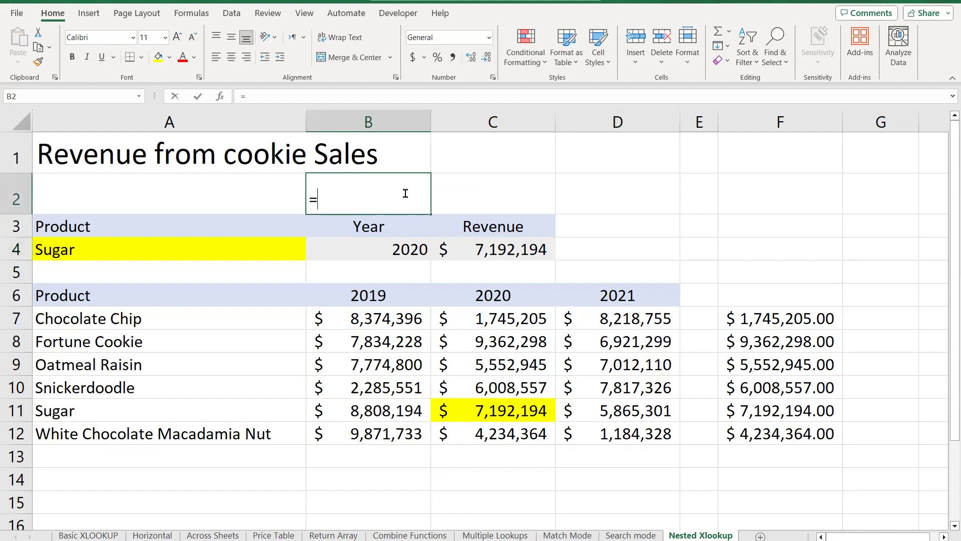
type("FORMULATEXT(")
left_click(510, 250)
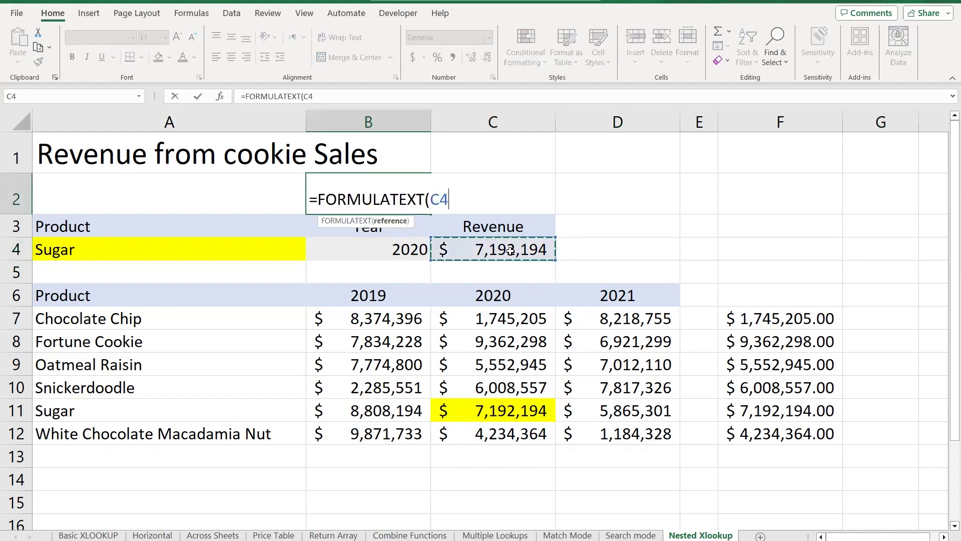
key("Return")
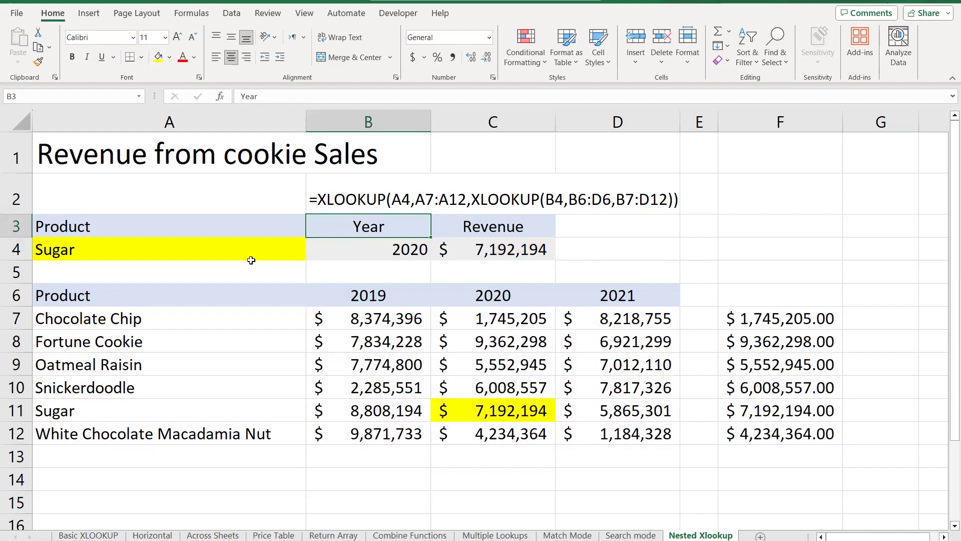
left_click(104, 249)
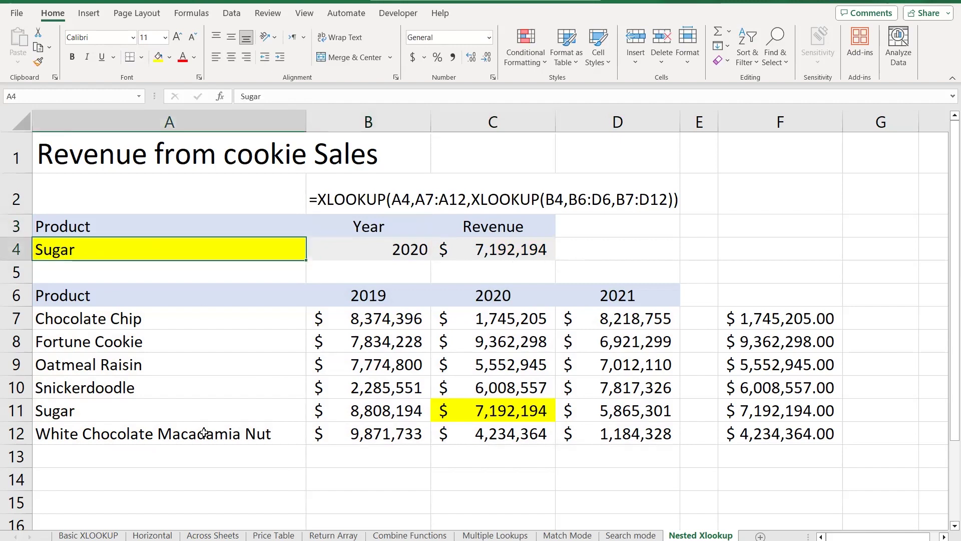
left_click(155, 413)
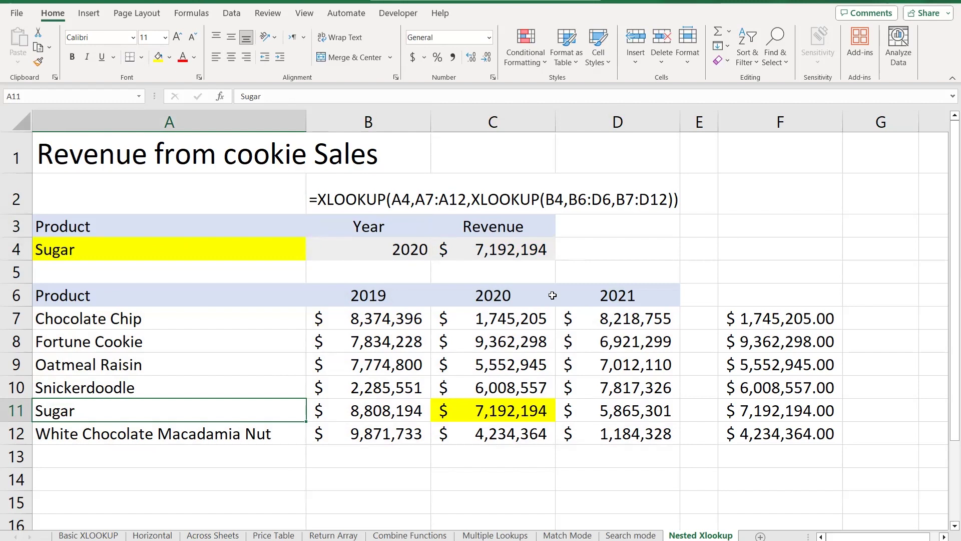
- Fill the C4 revenue result with yellow
left_click(512, 249)
left_click(158, 56)
left_click(614, 251)
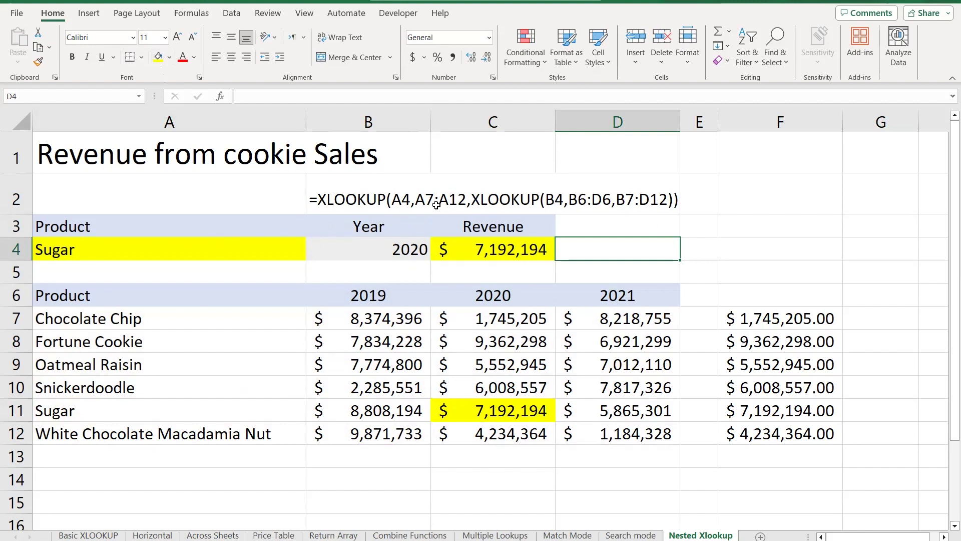
- Review C4's nested XLOOKUP formula and re-enter it unchanged
double_click(469, 252)
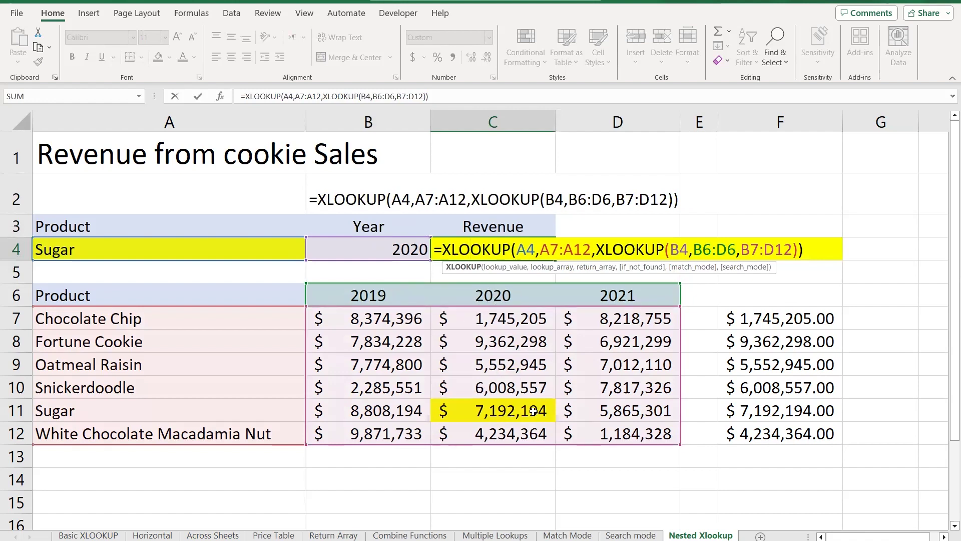
key("Return")
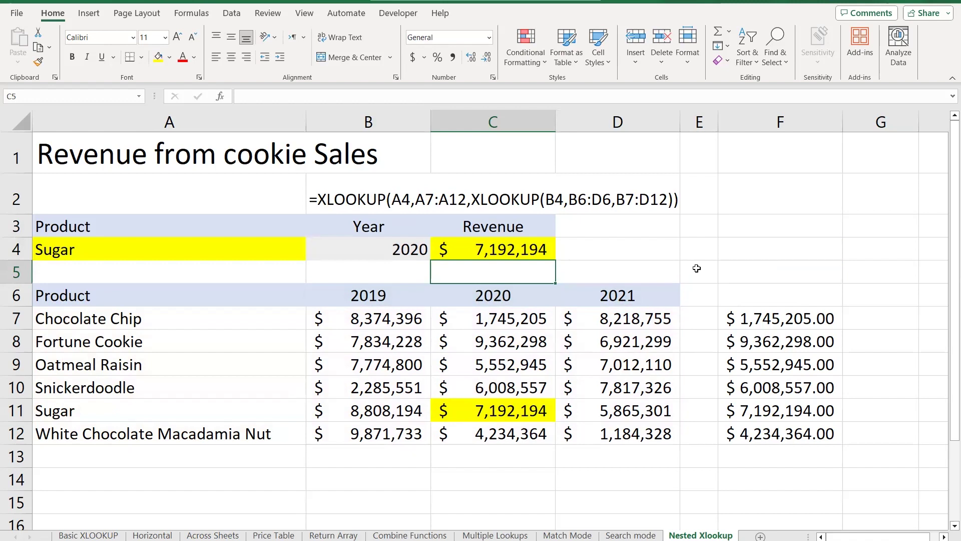
left_click(633, 245)
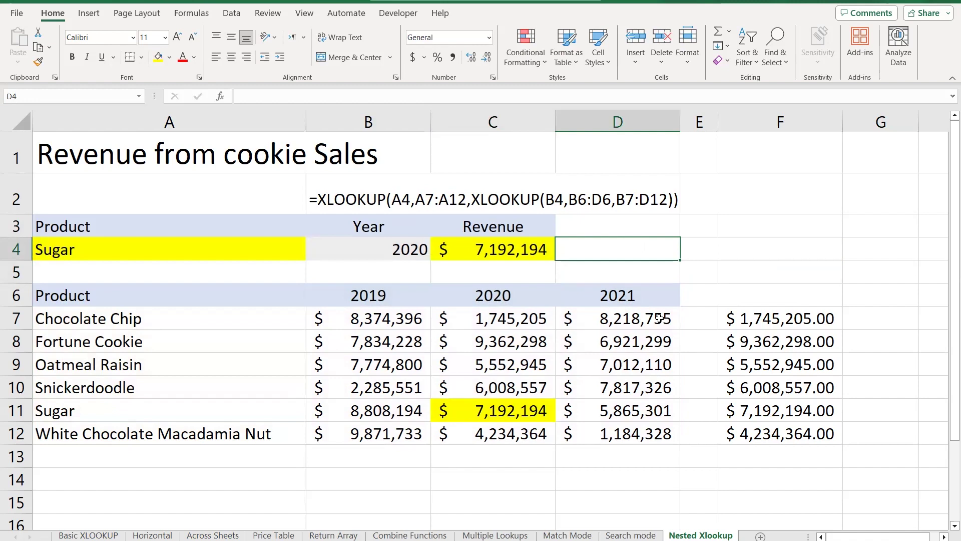
left_click(505, 461)
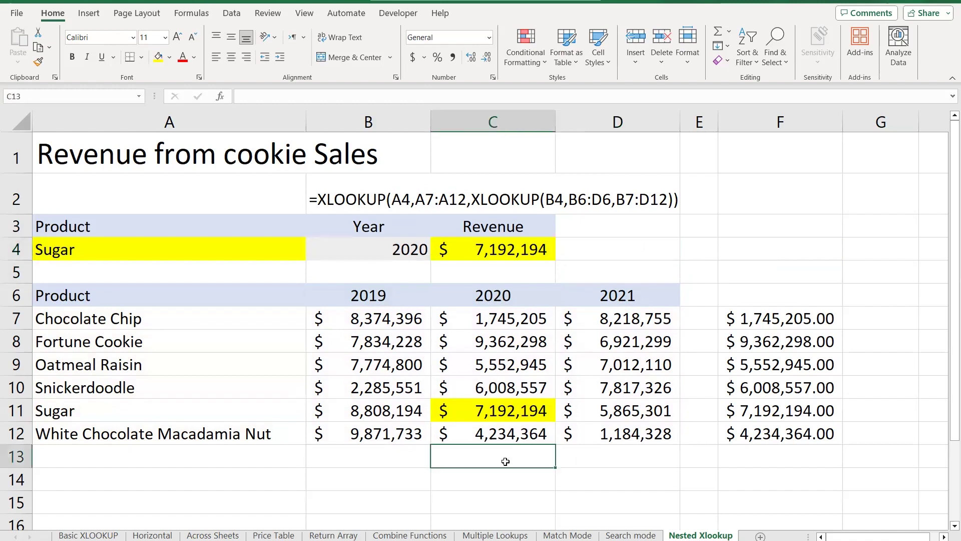